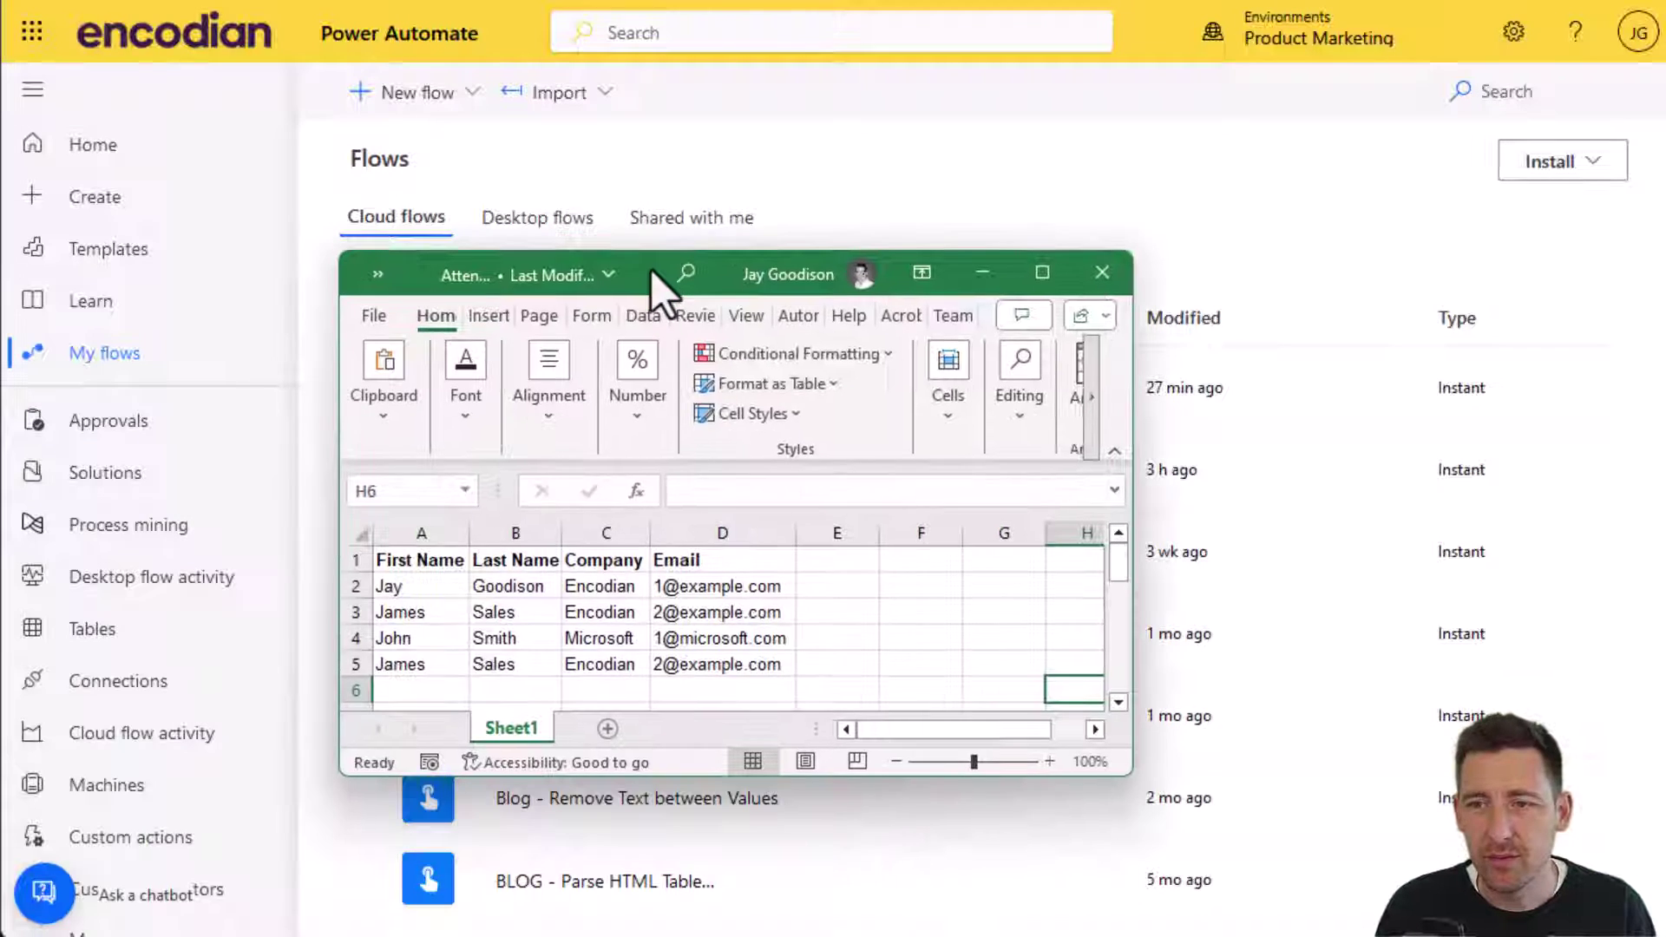
drag(643, 268, 582, 255)
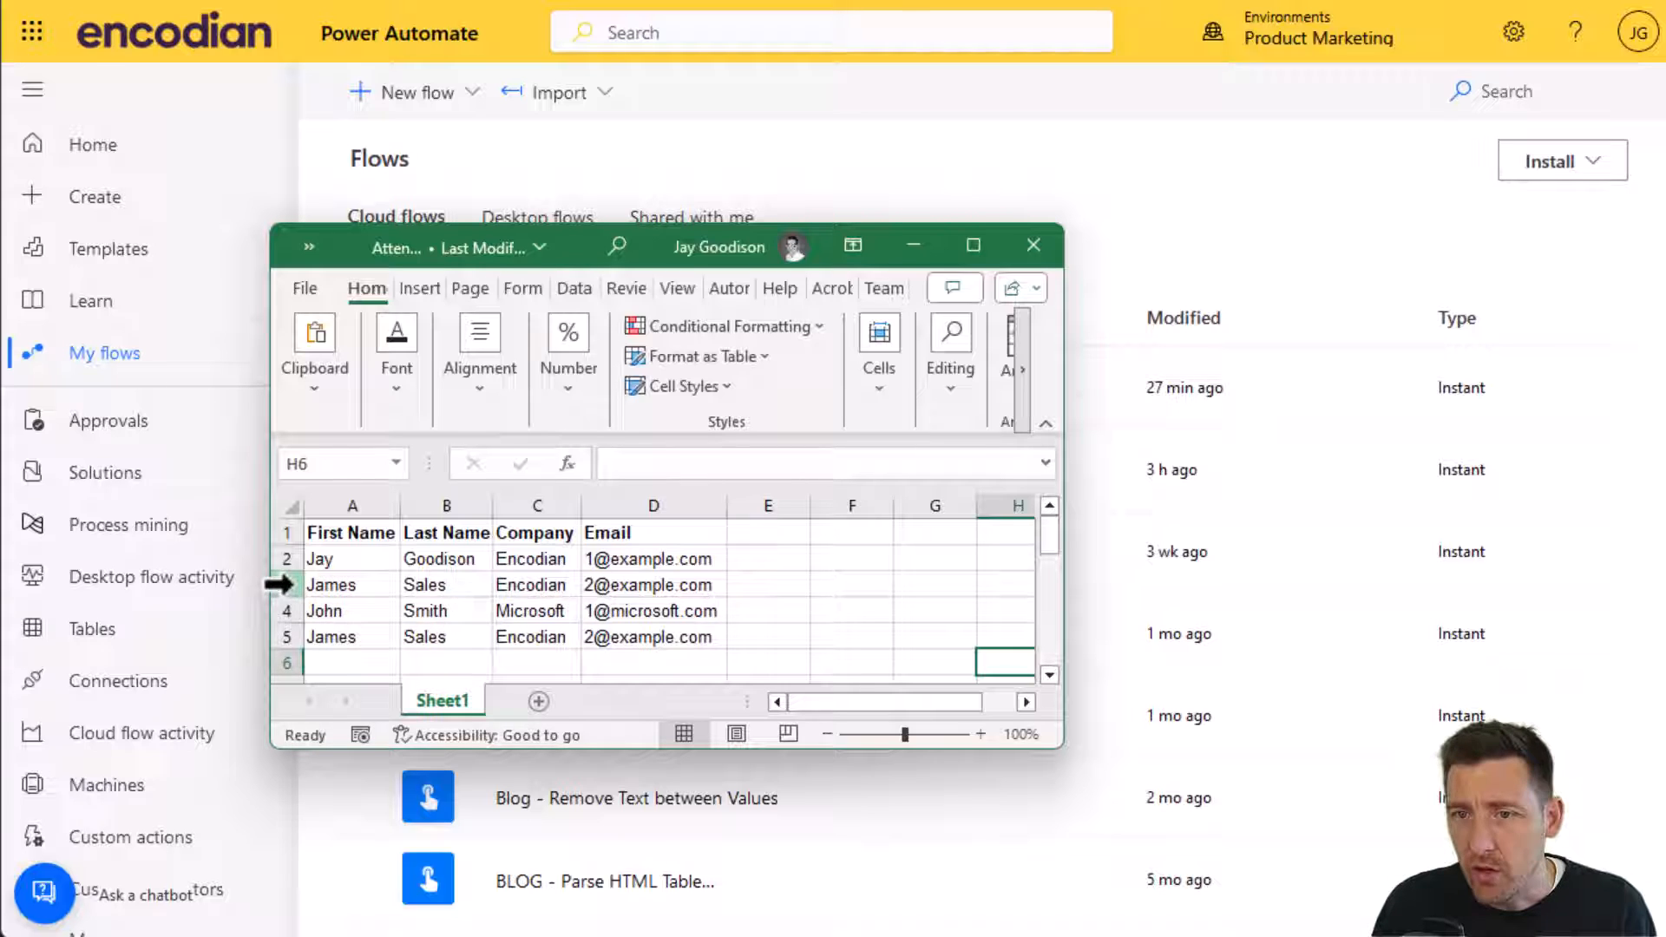
click(286, 584)
click(287, 637)
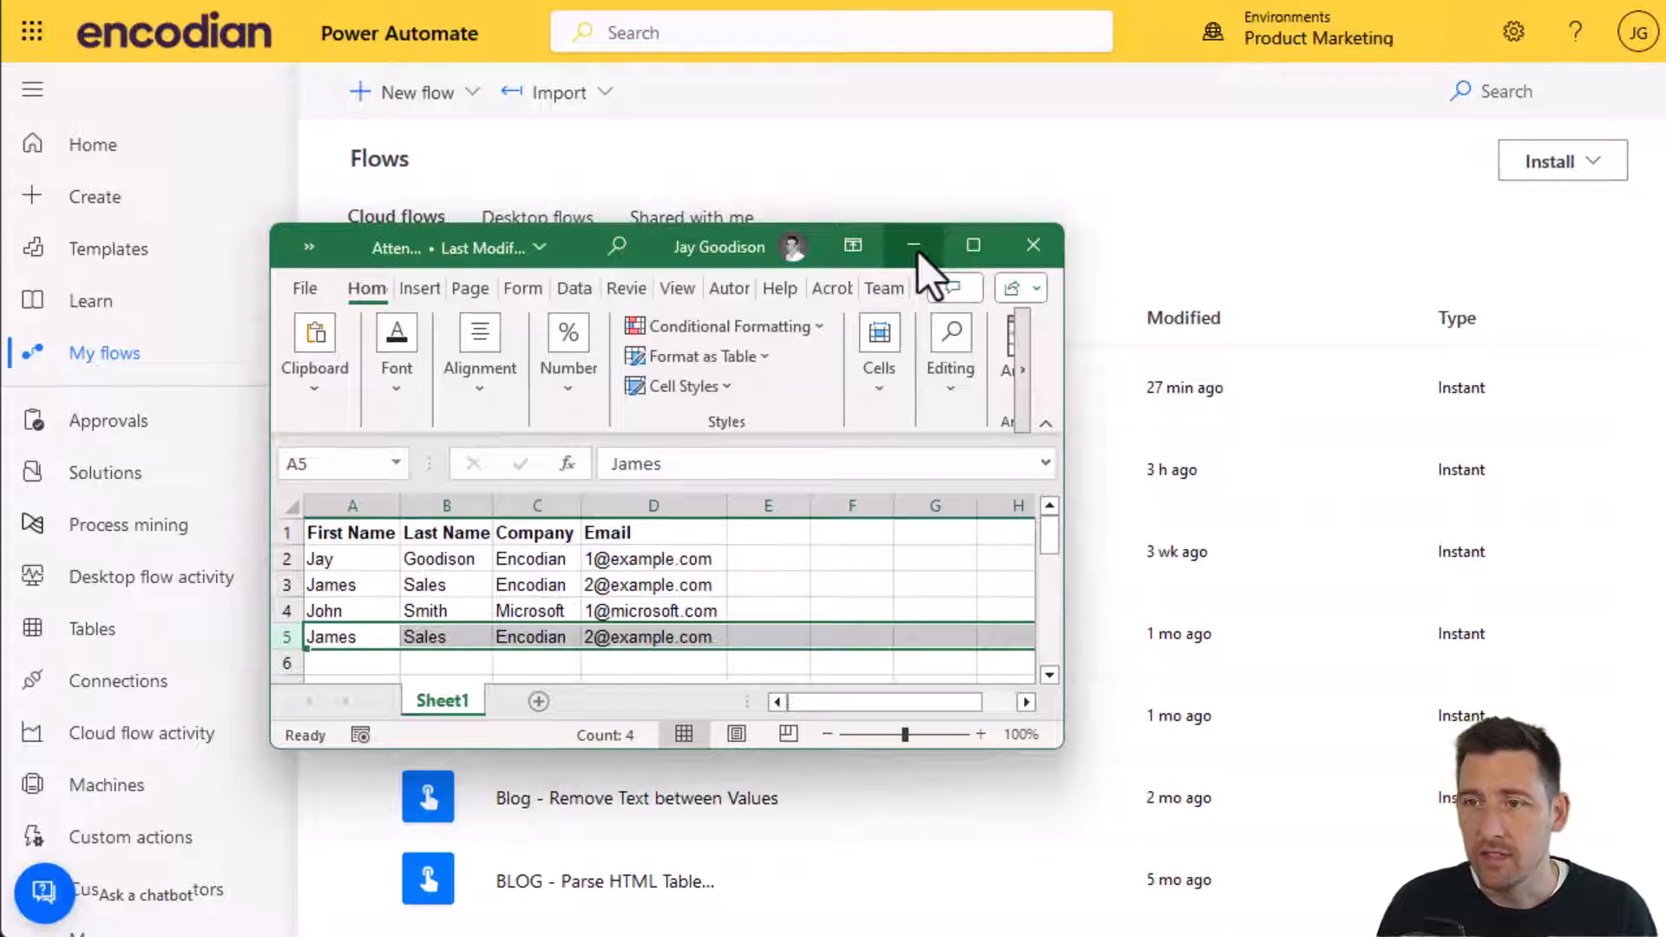
Create an instant cloud flow 'BLOG - Deduplicate Excel' with the Manually trigger a flow trigger.
click(917, 247)
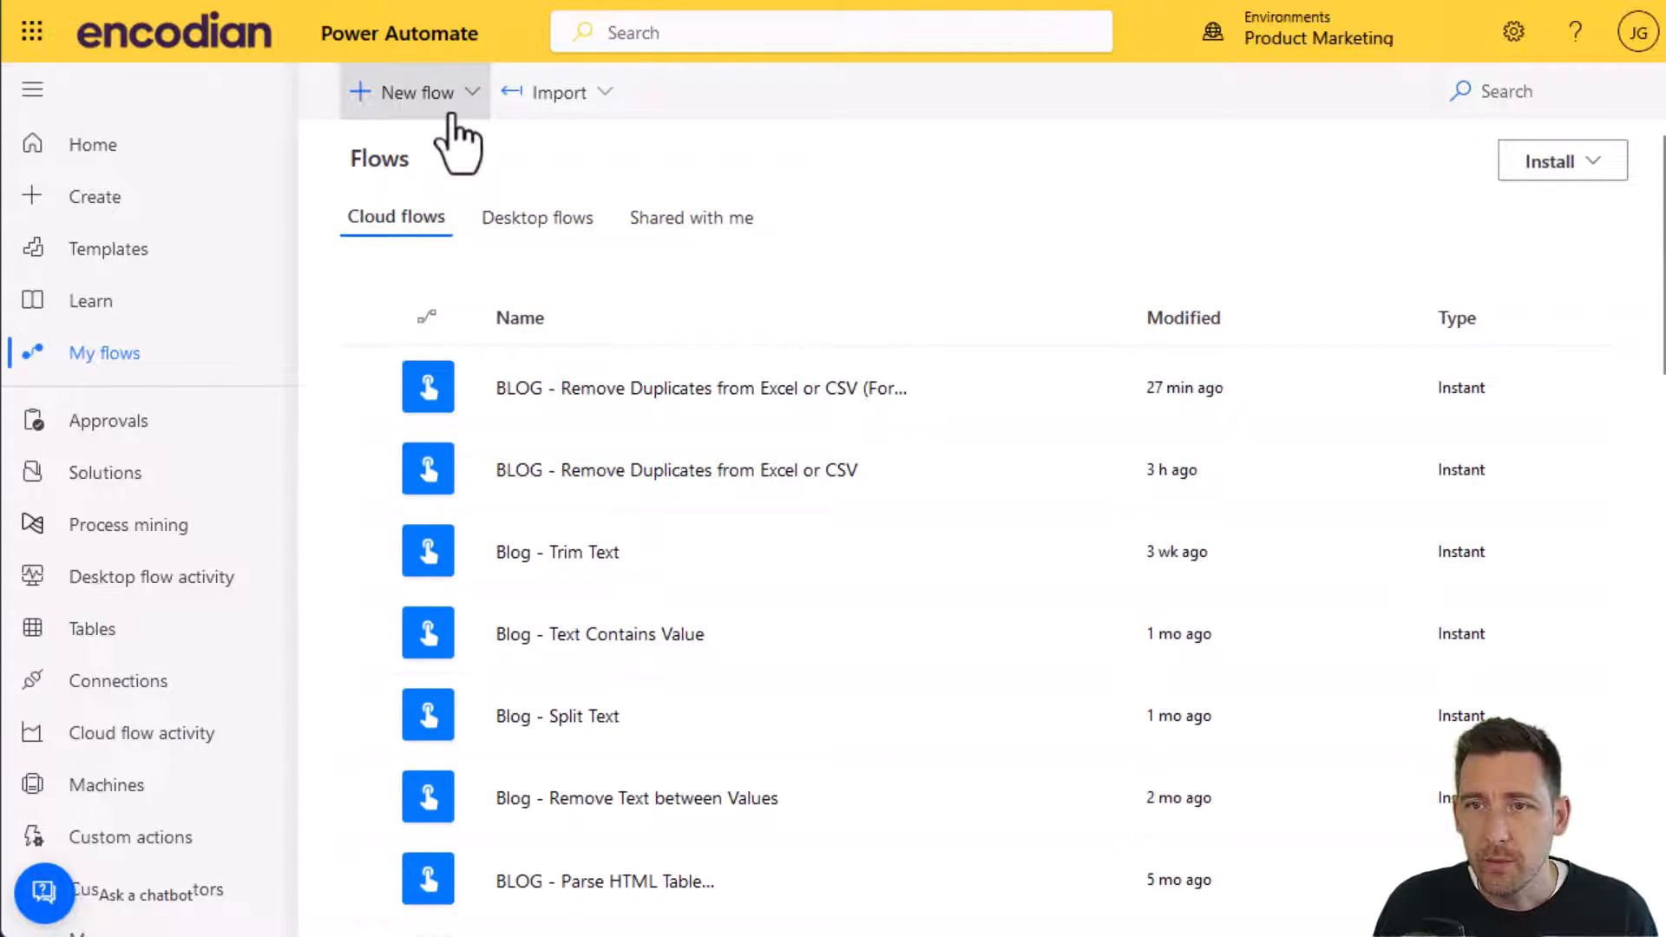
click(417, 93)
click(452, 380)
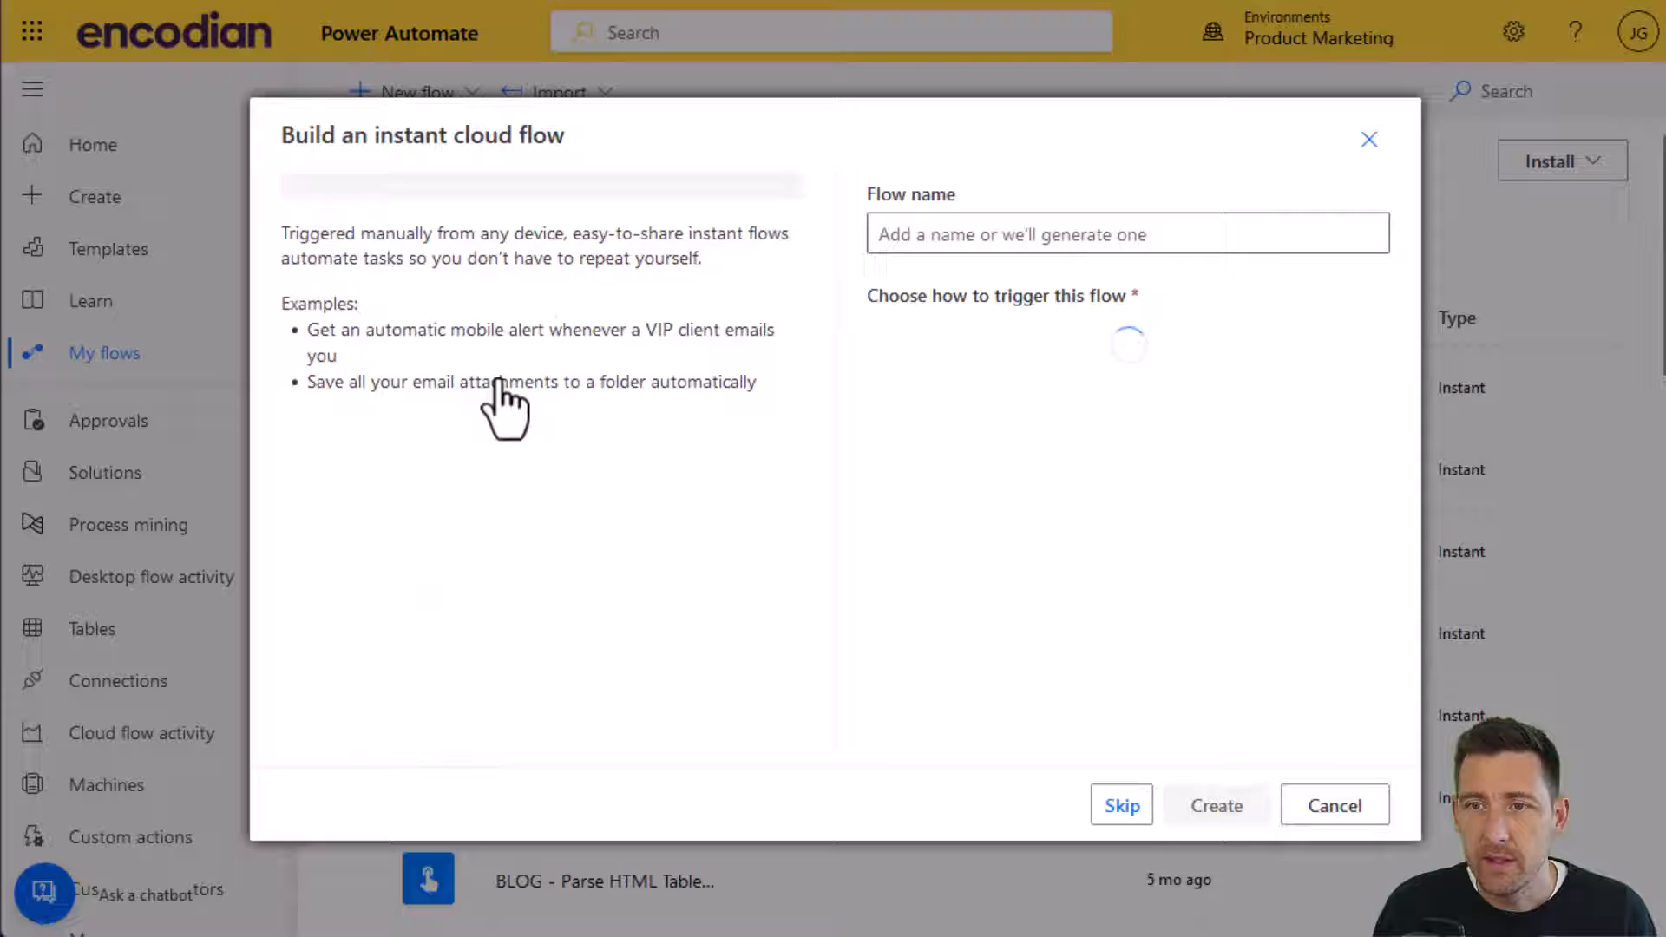
click(997, 413)
click(1004, 352)
click(981, 235)
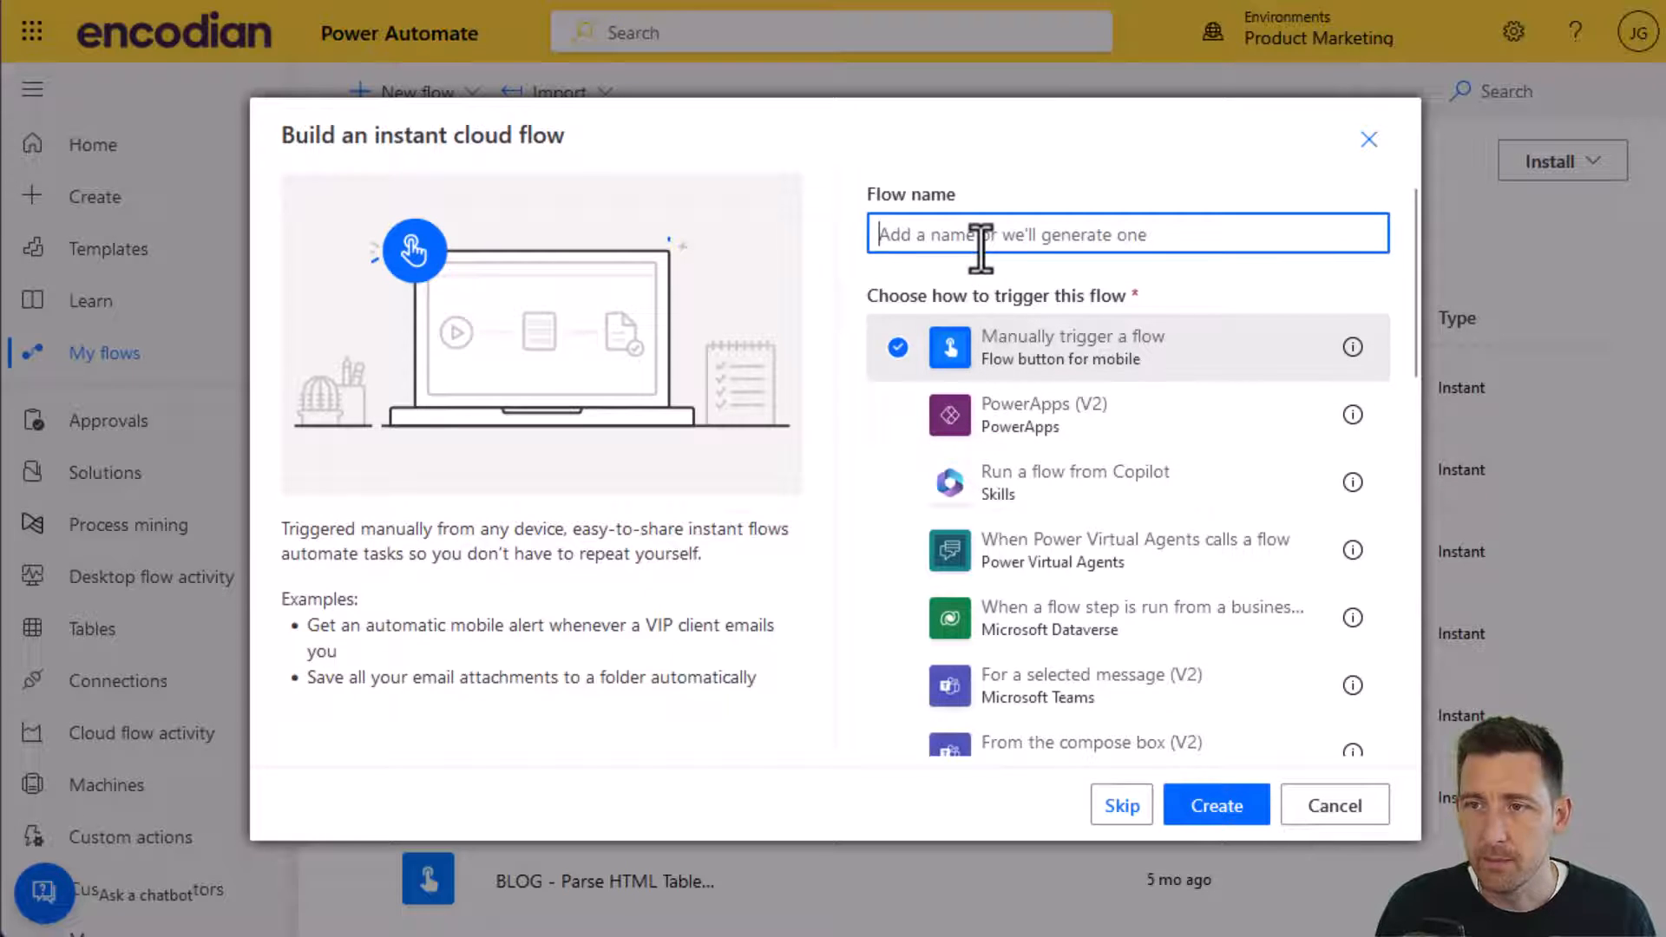
text(BLOG - )
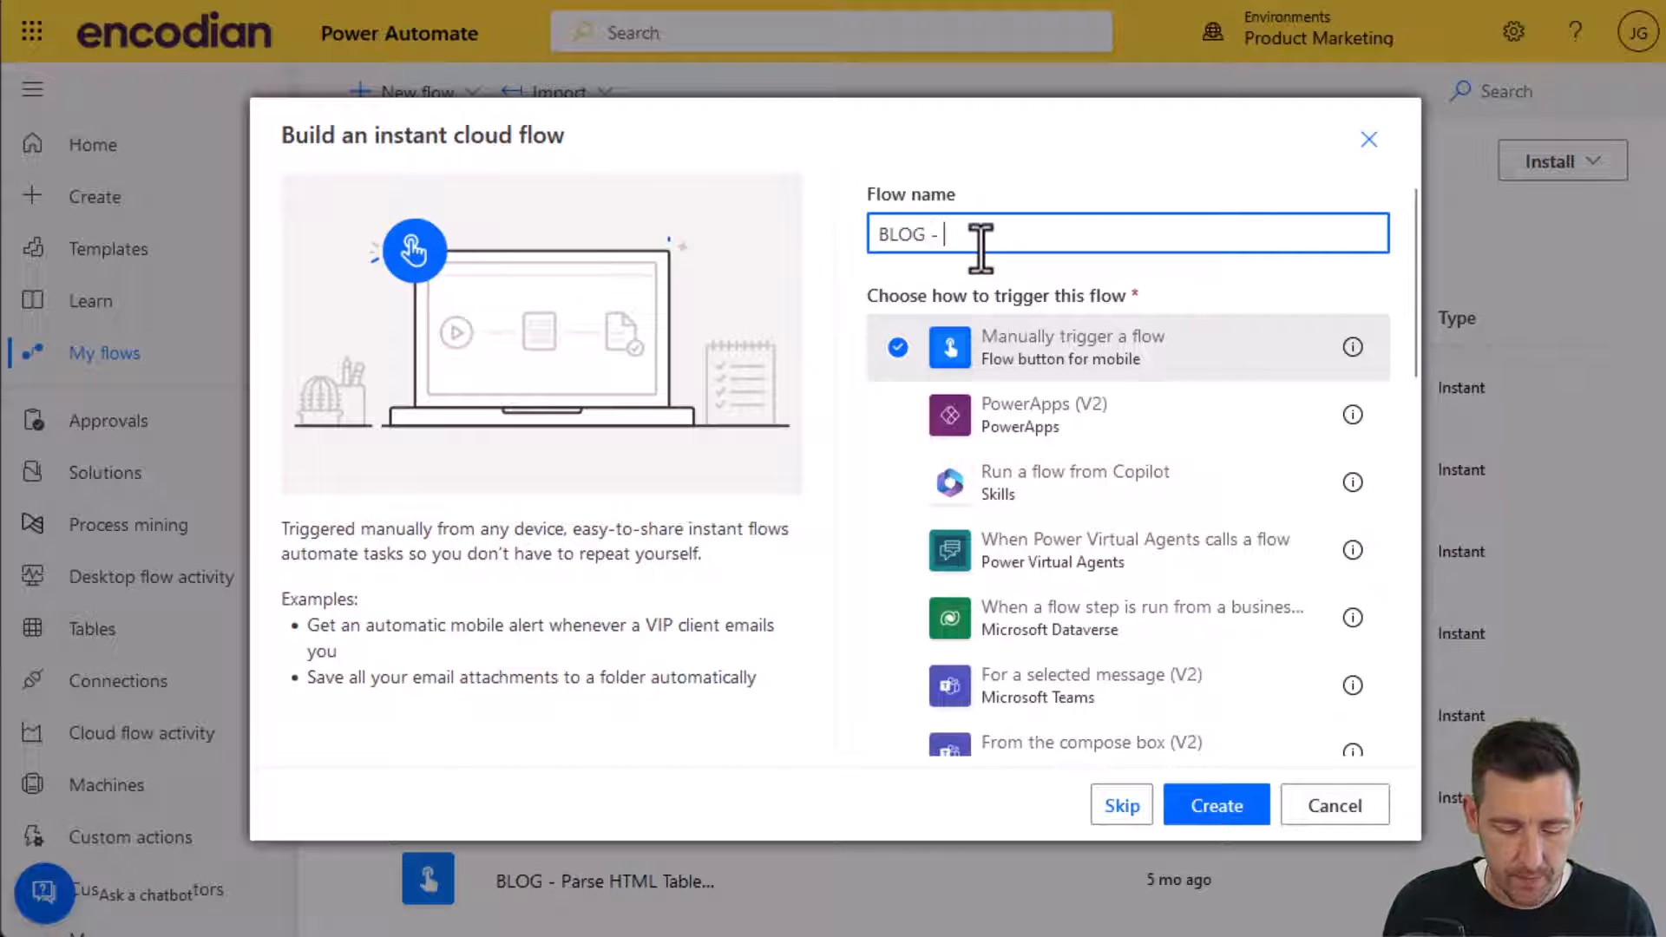
text(Decrypt)
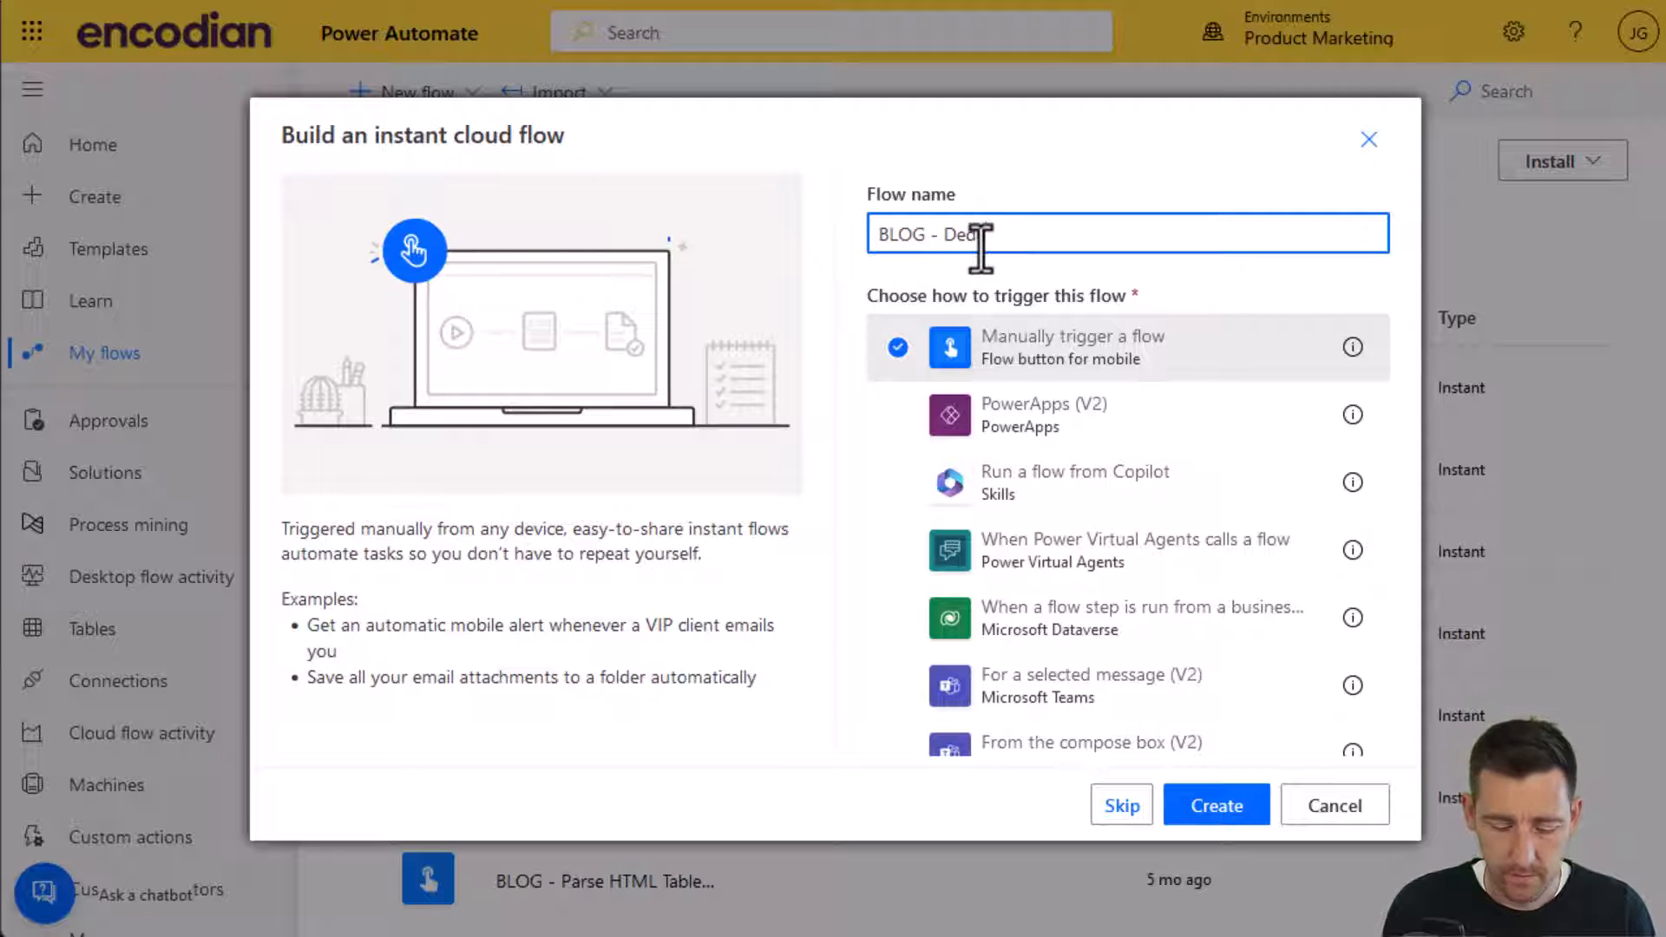
text(duplicat e)
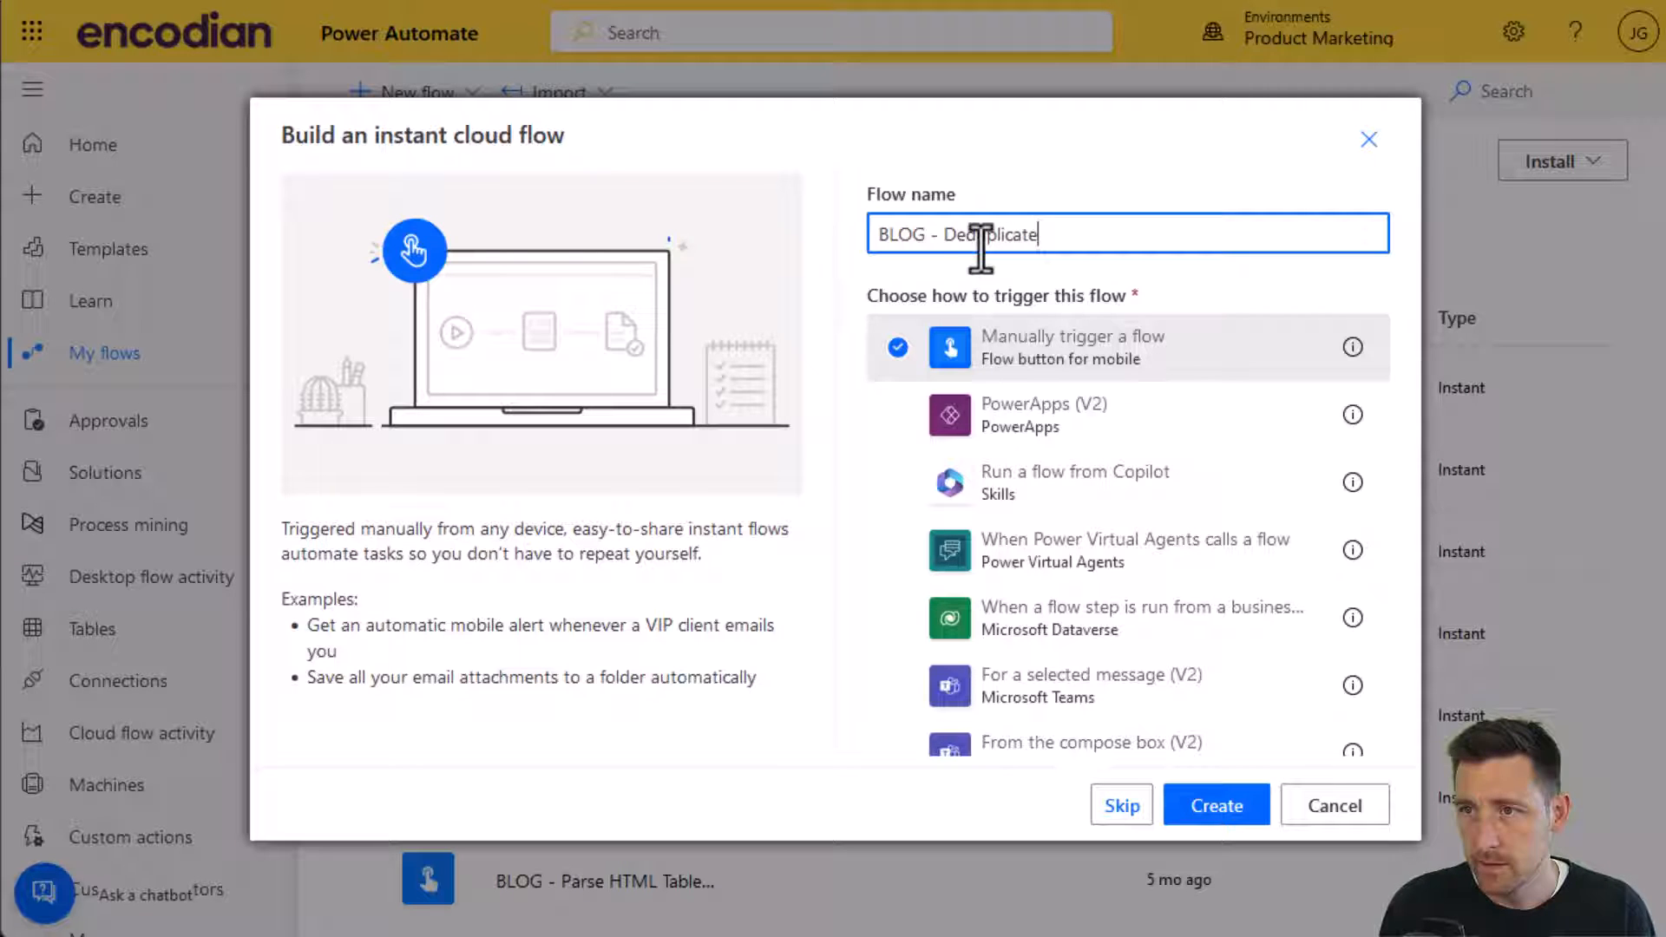
text(xcel)
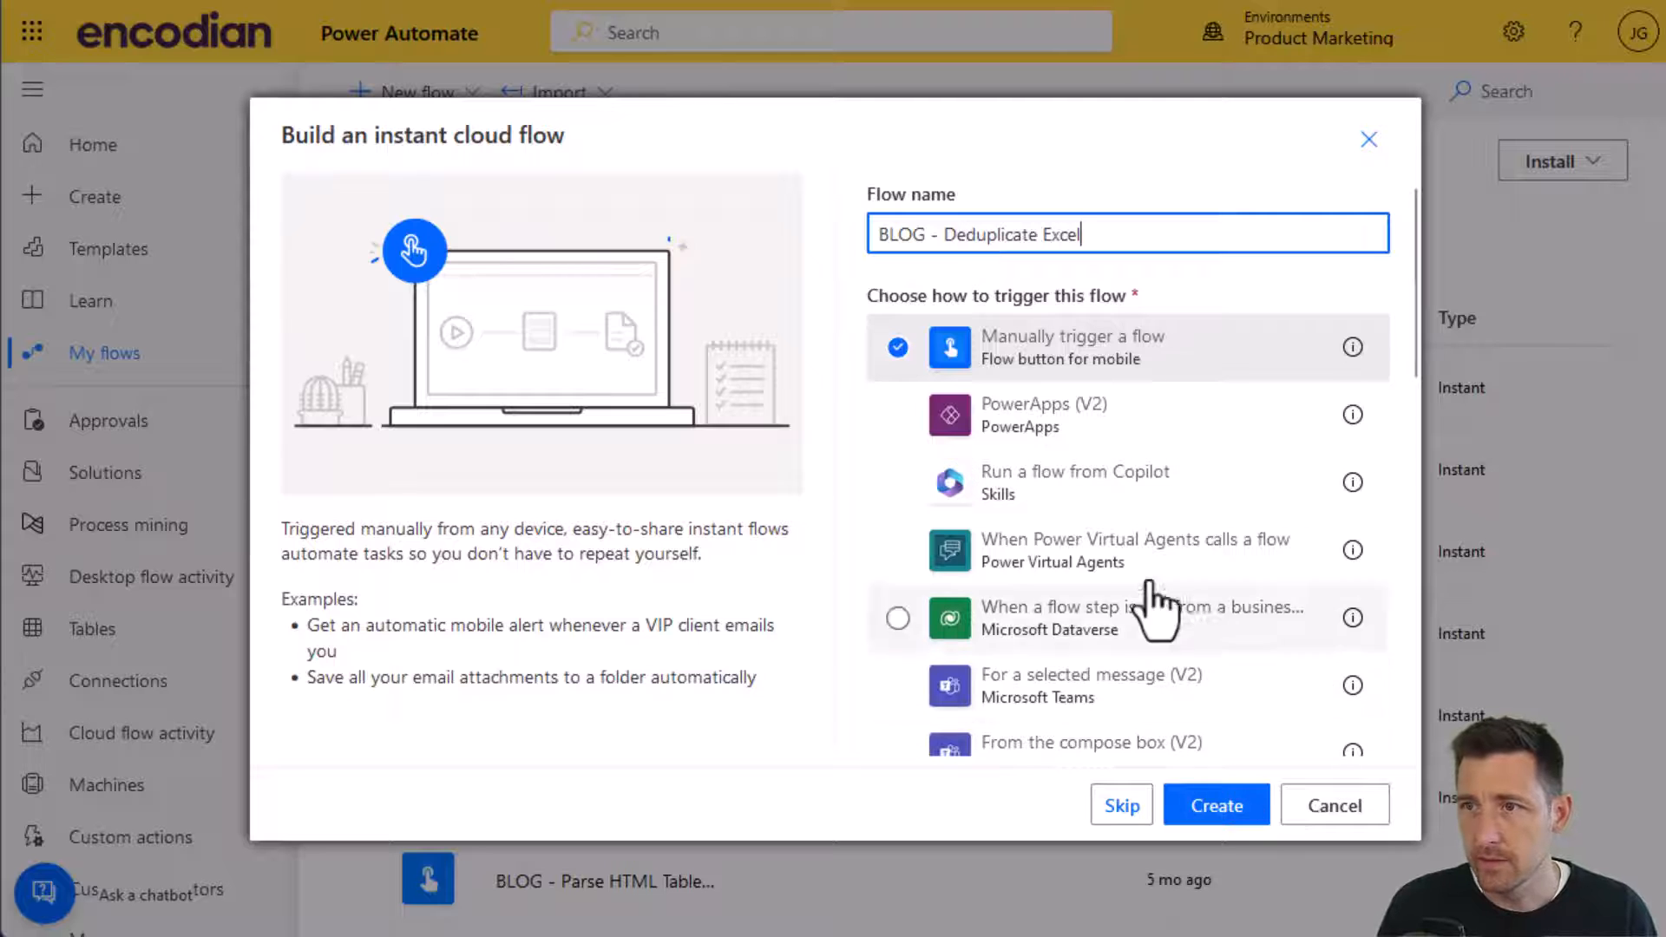
click(1216, 805)
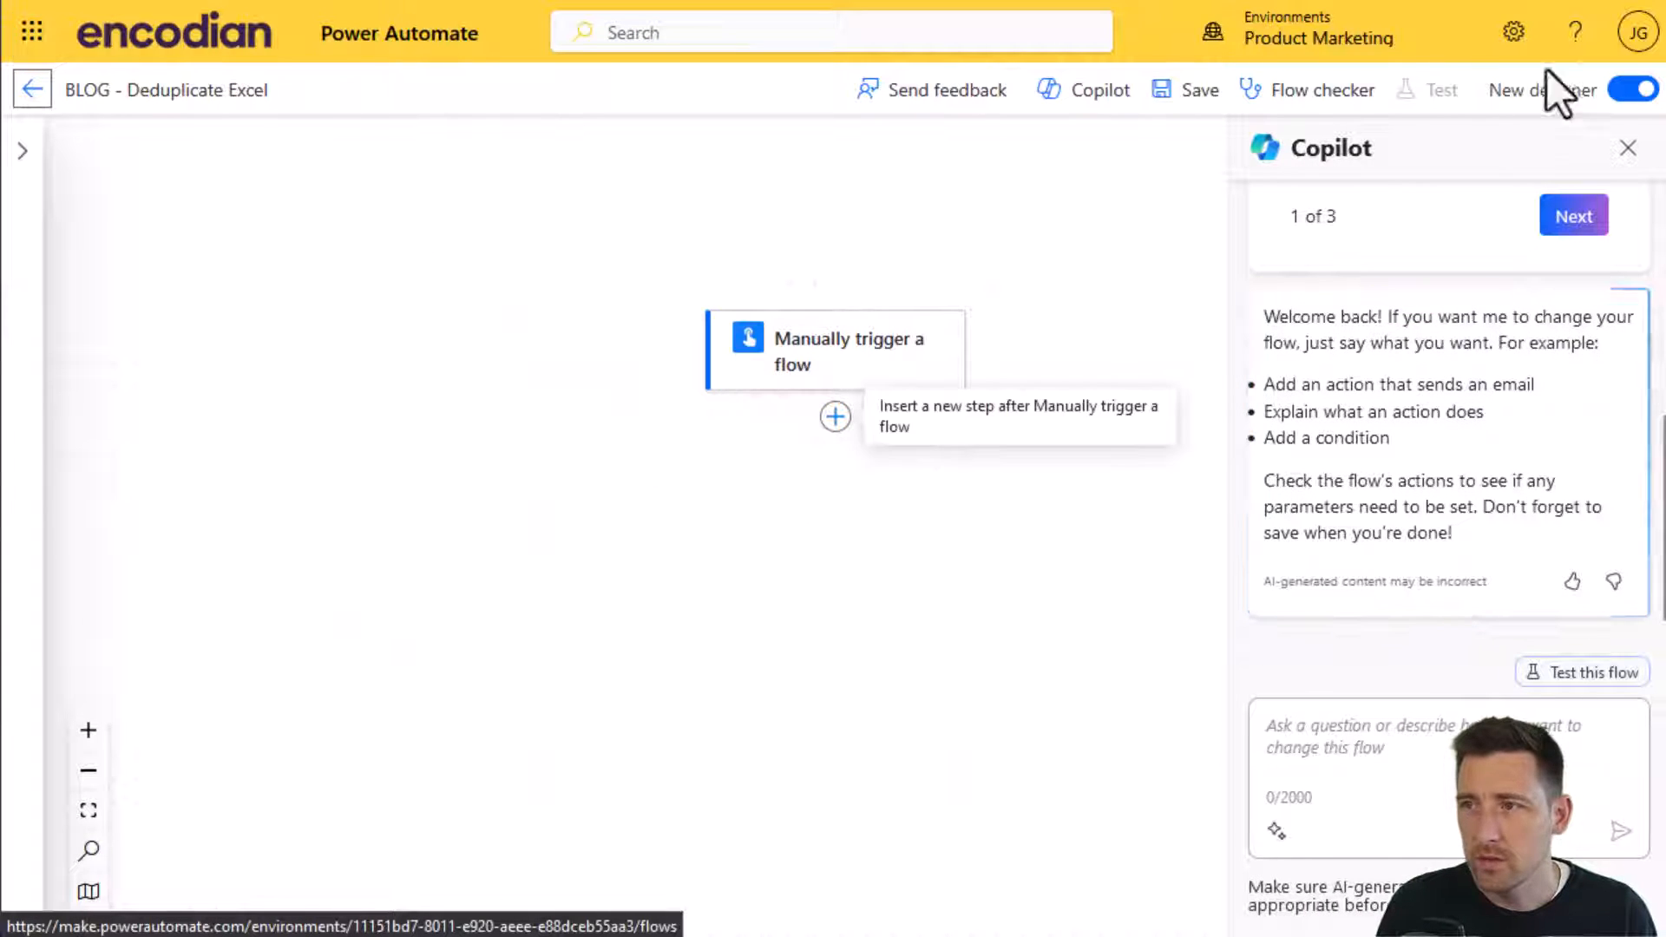
Dismiss Copilot and add a OneDrive Get file content action after the trigger.
click(1628, 148)
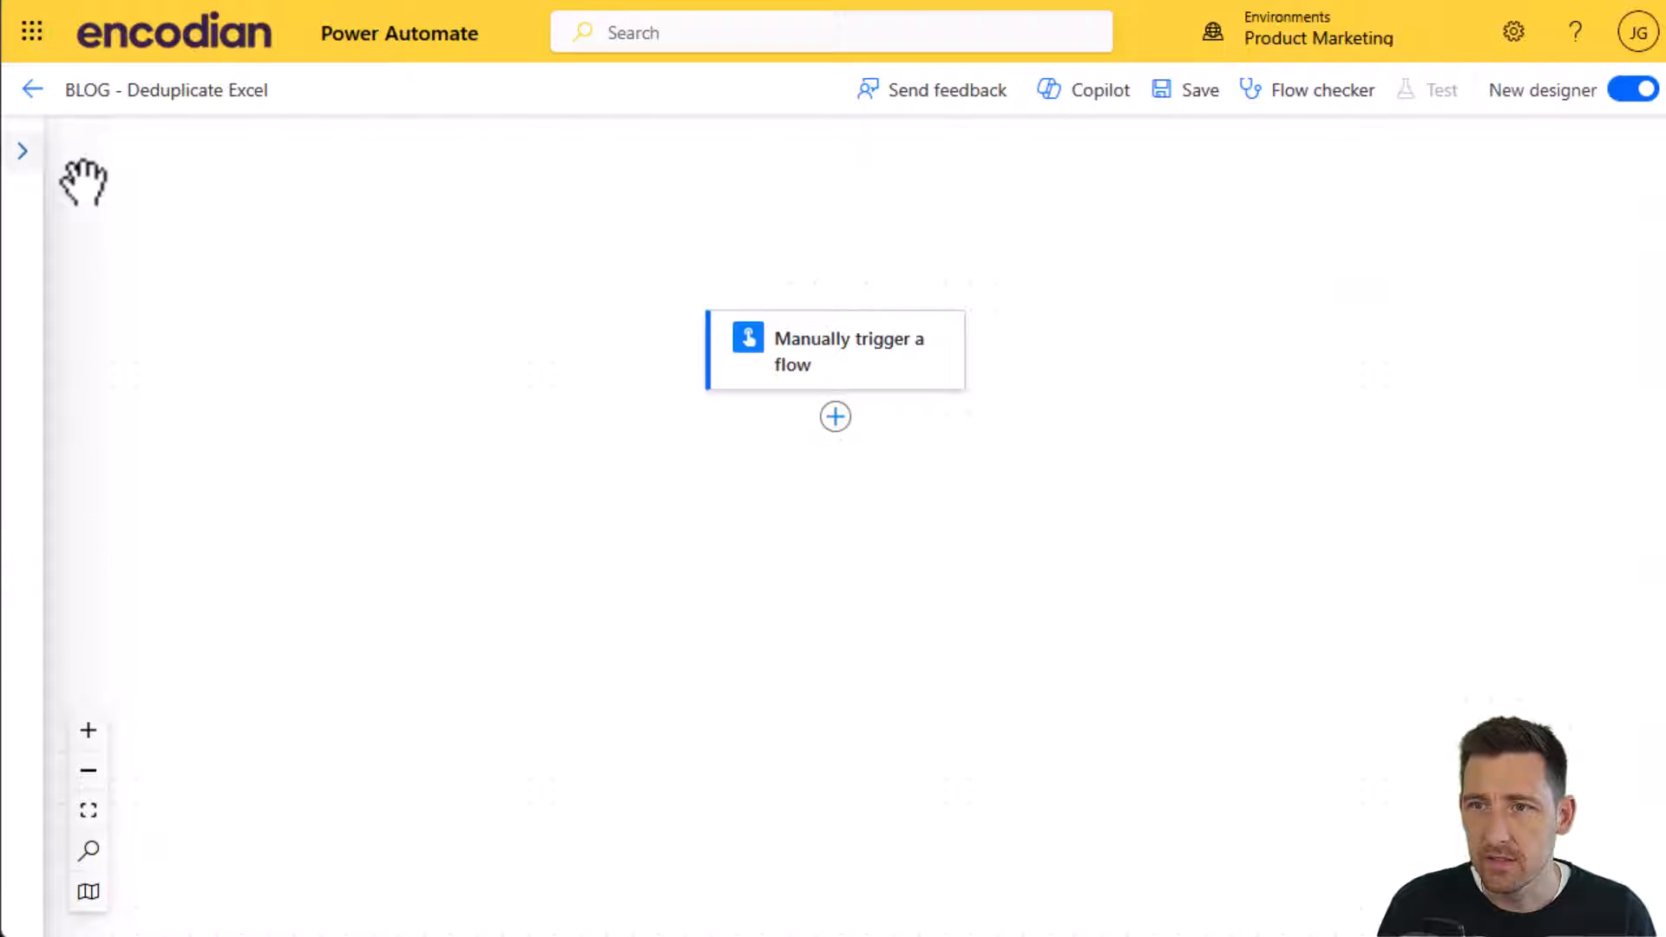
click(834, 416)
click(963, 418)
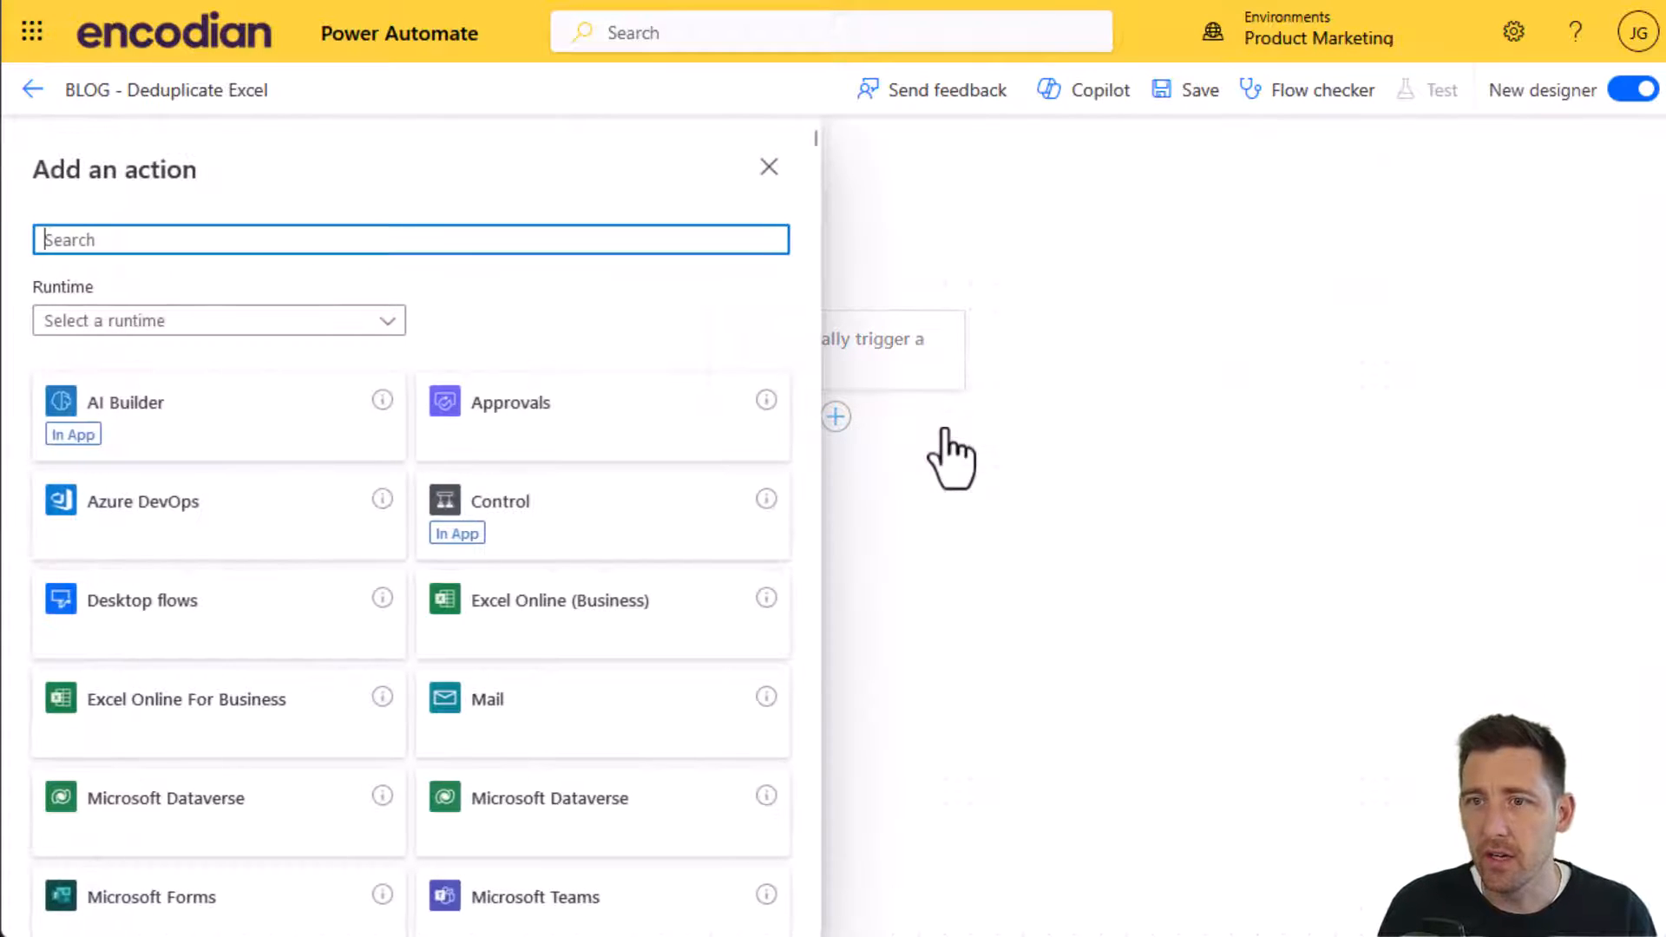
text(One)
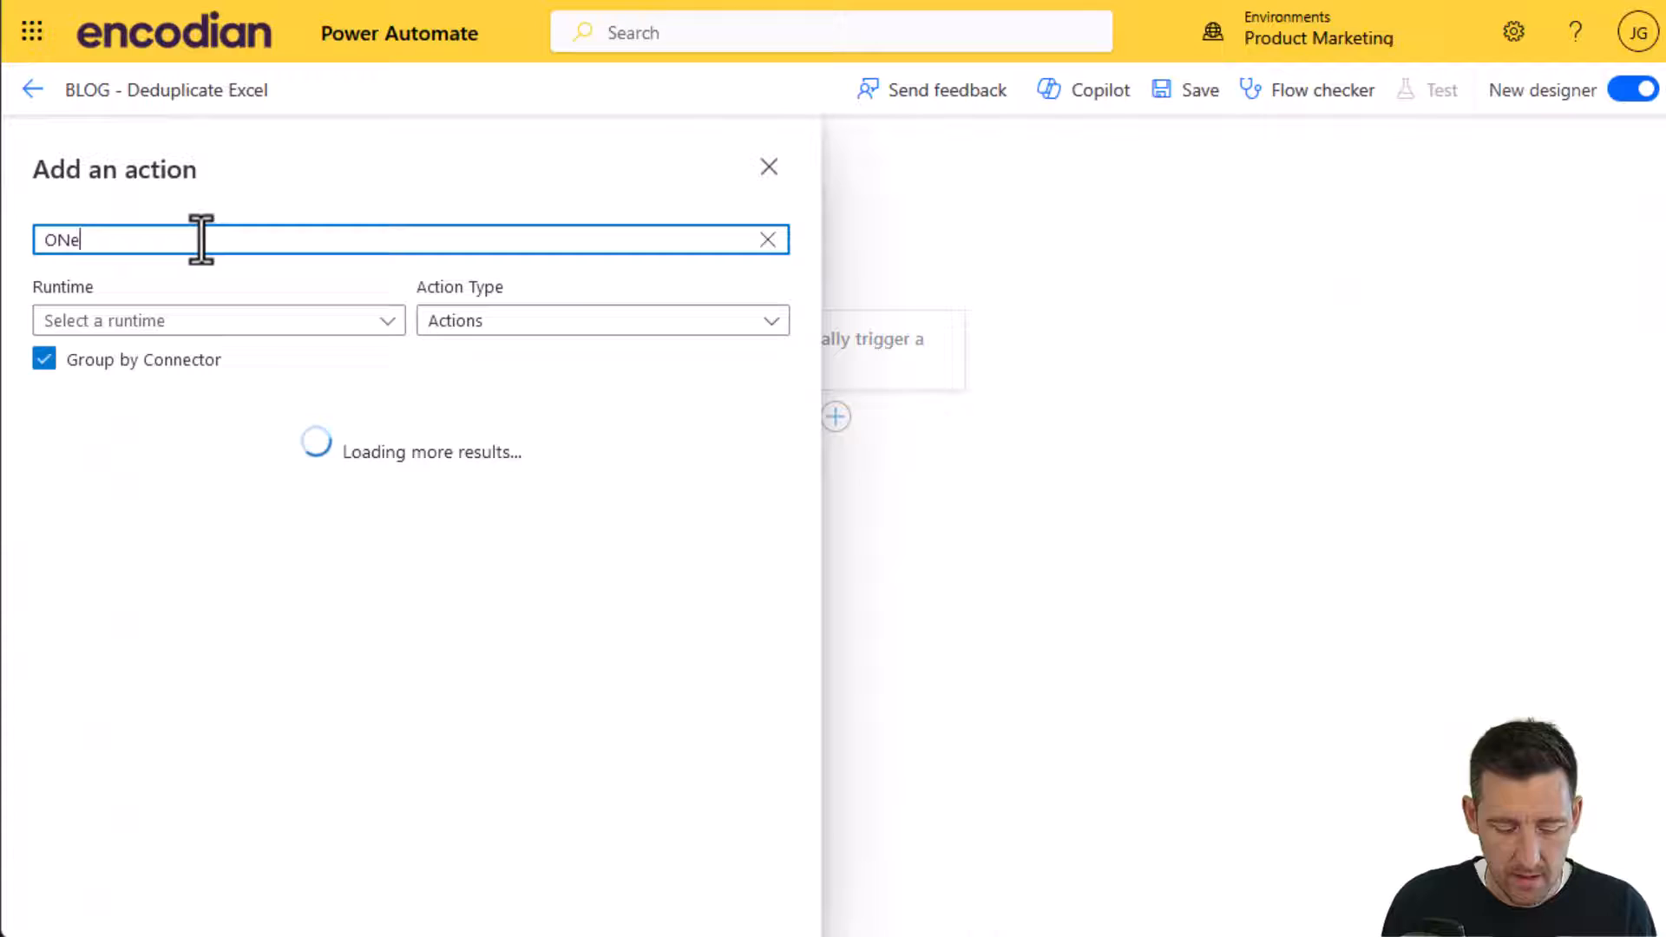
key(BackSpace)
key(BackSpace)
key(BackSpace)
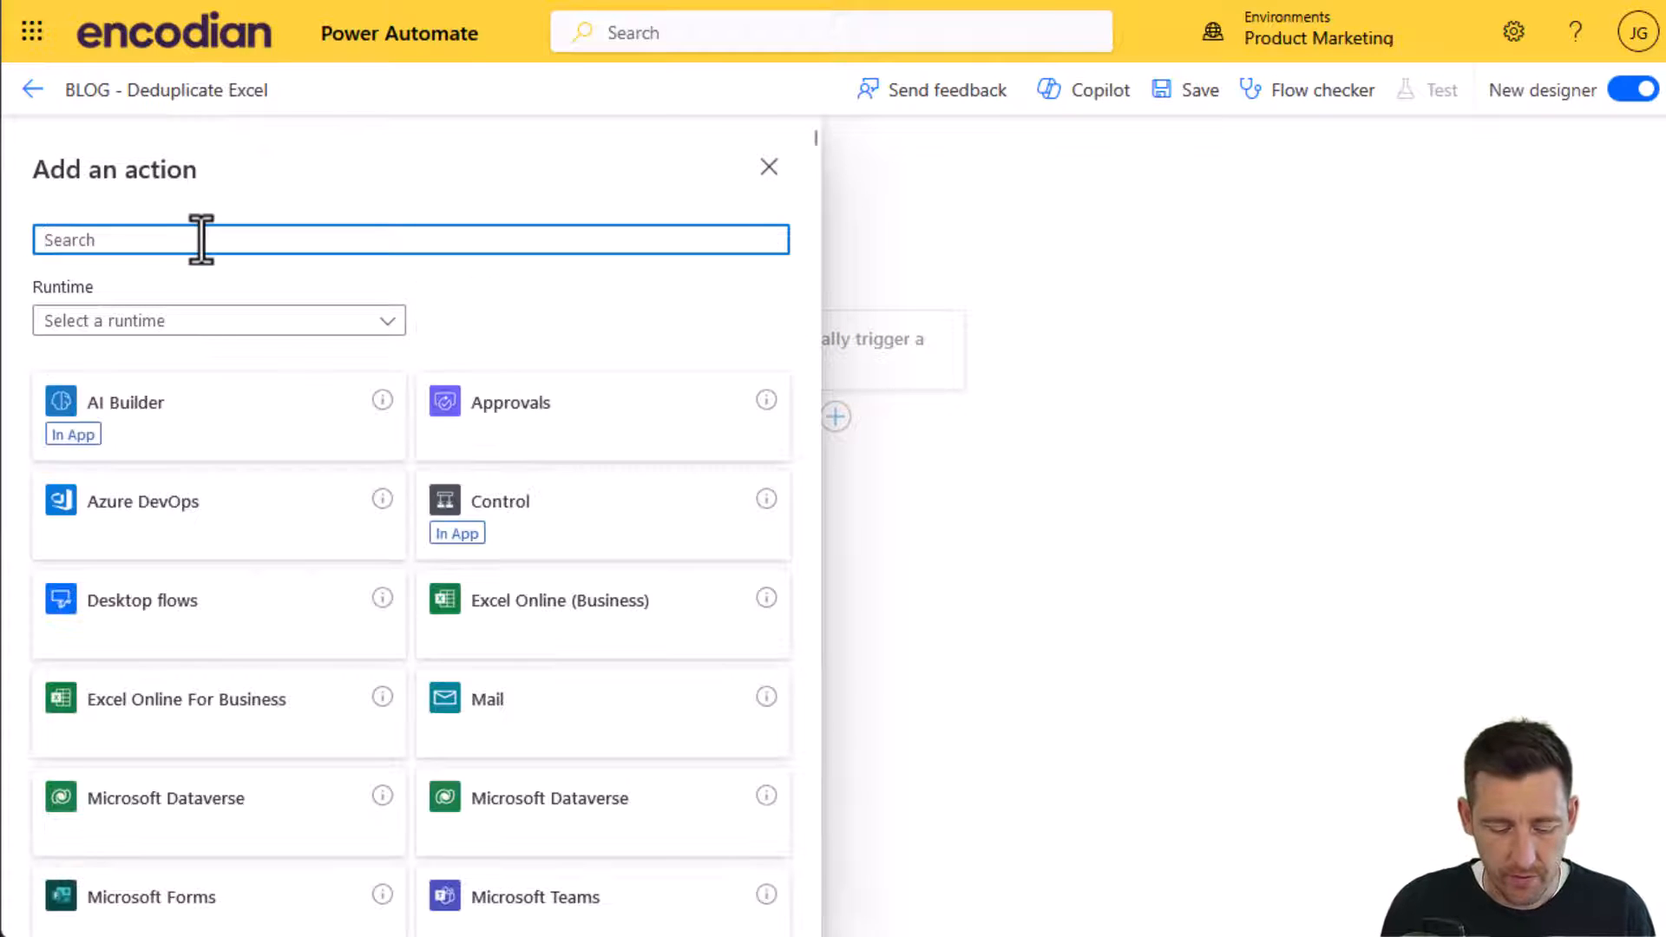
text(Get file content)
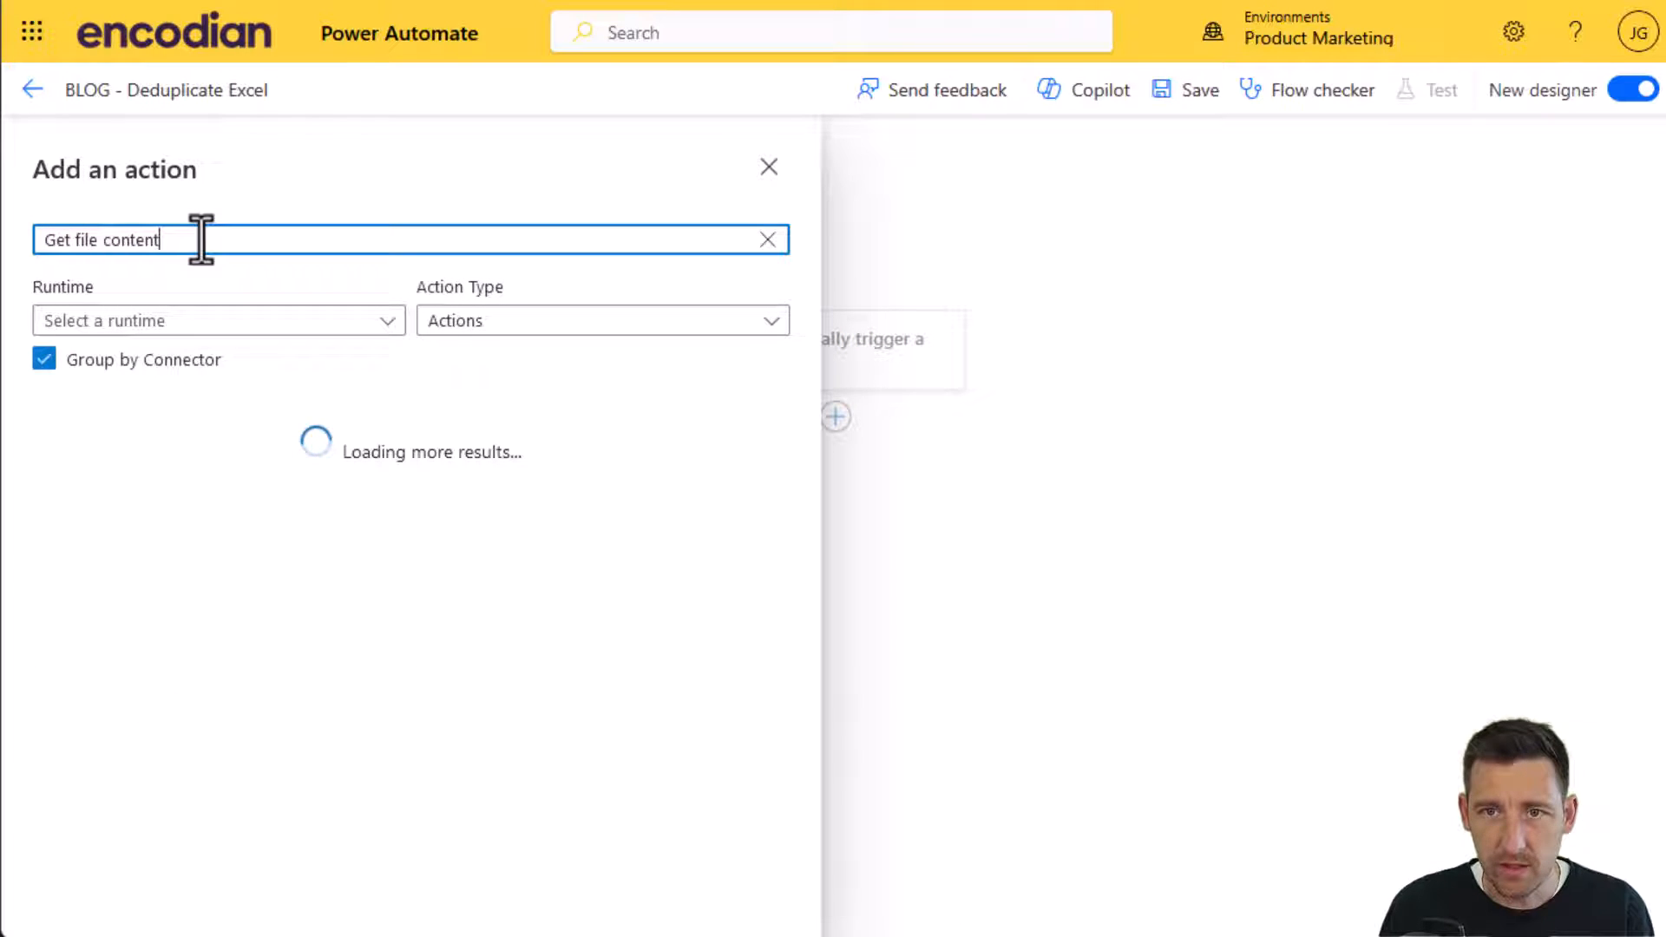
click(202, 514)
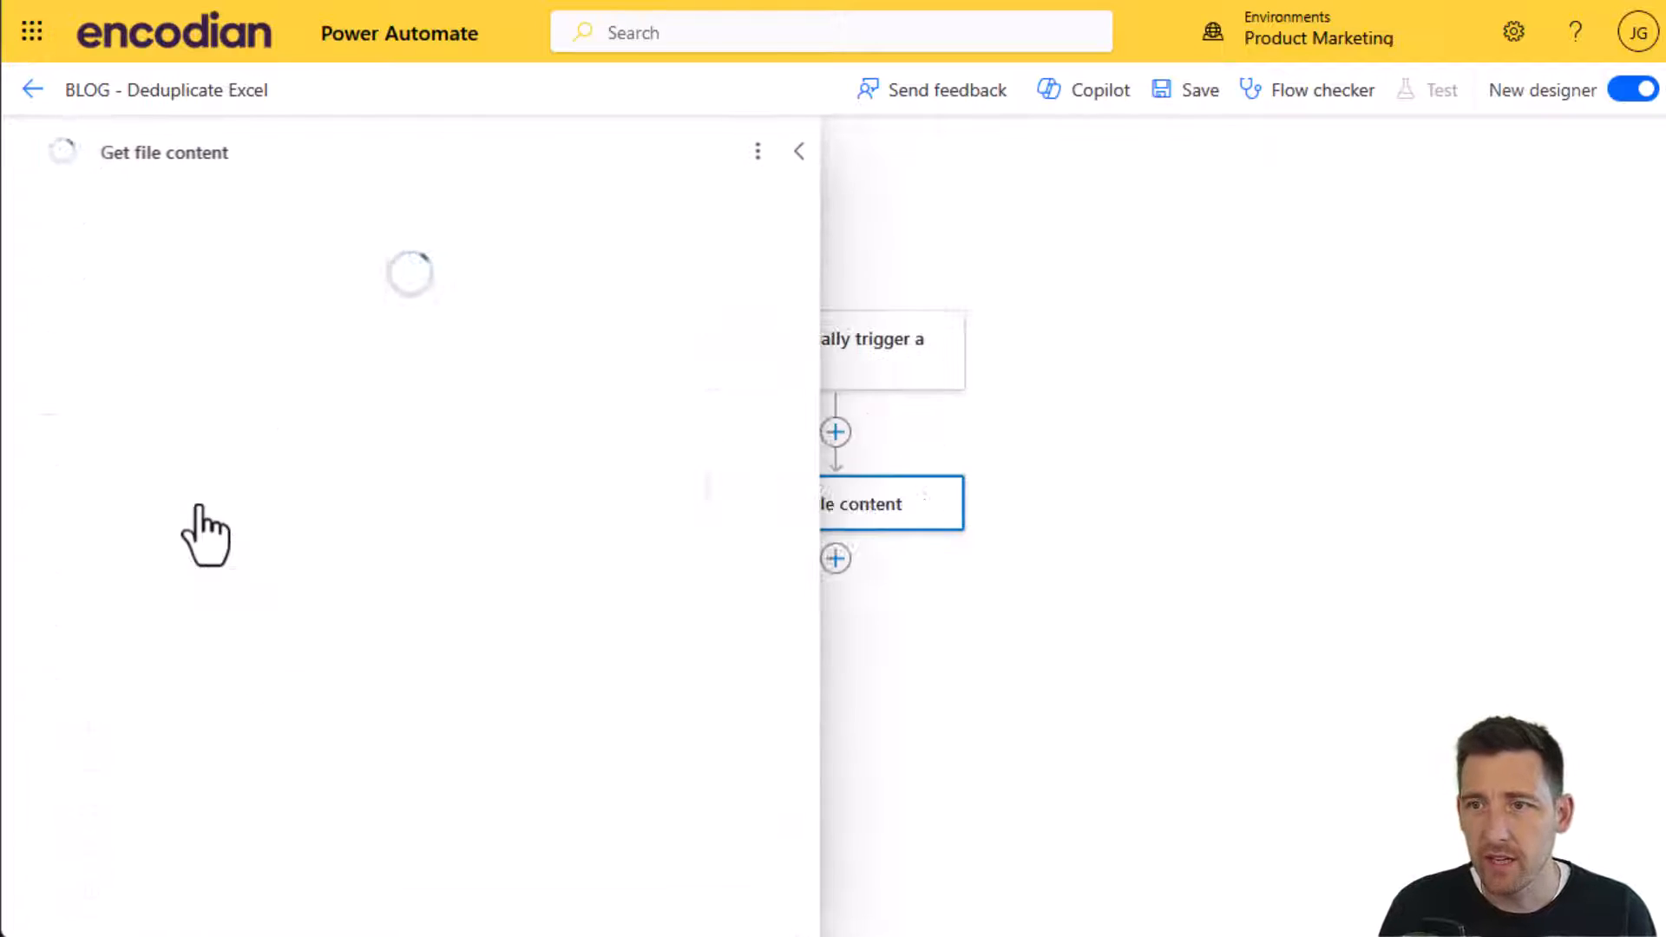
Point Get file content at /Blogs/Remove Duplicates from Excel/Attendees.xlsx.
click(758, 339)
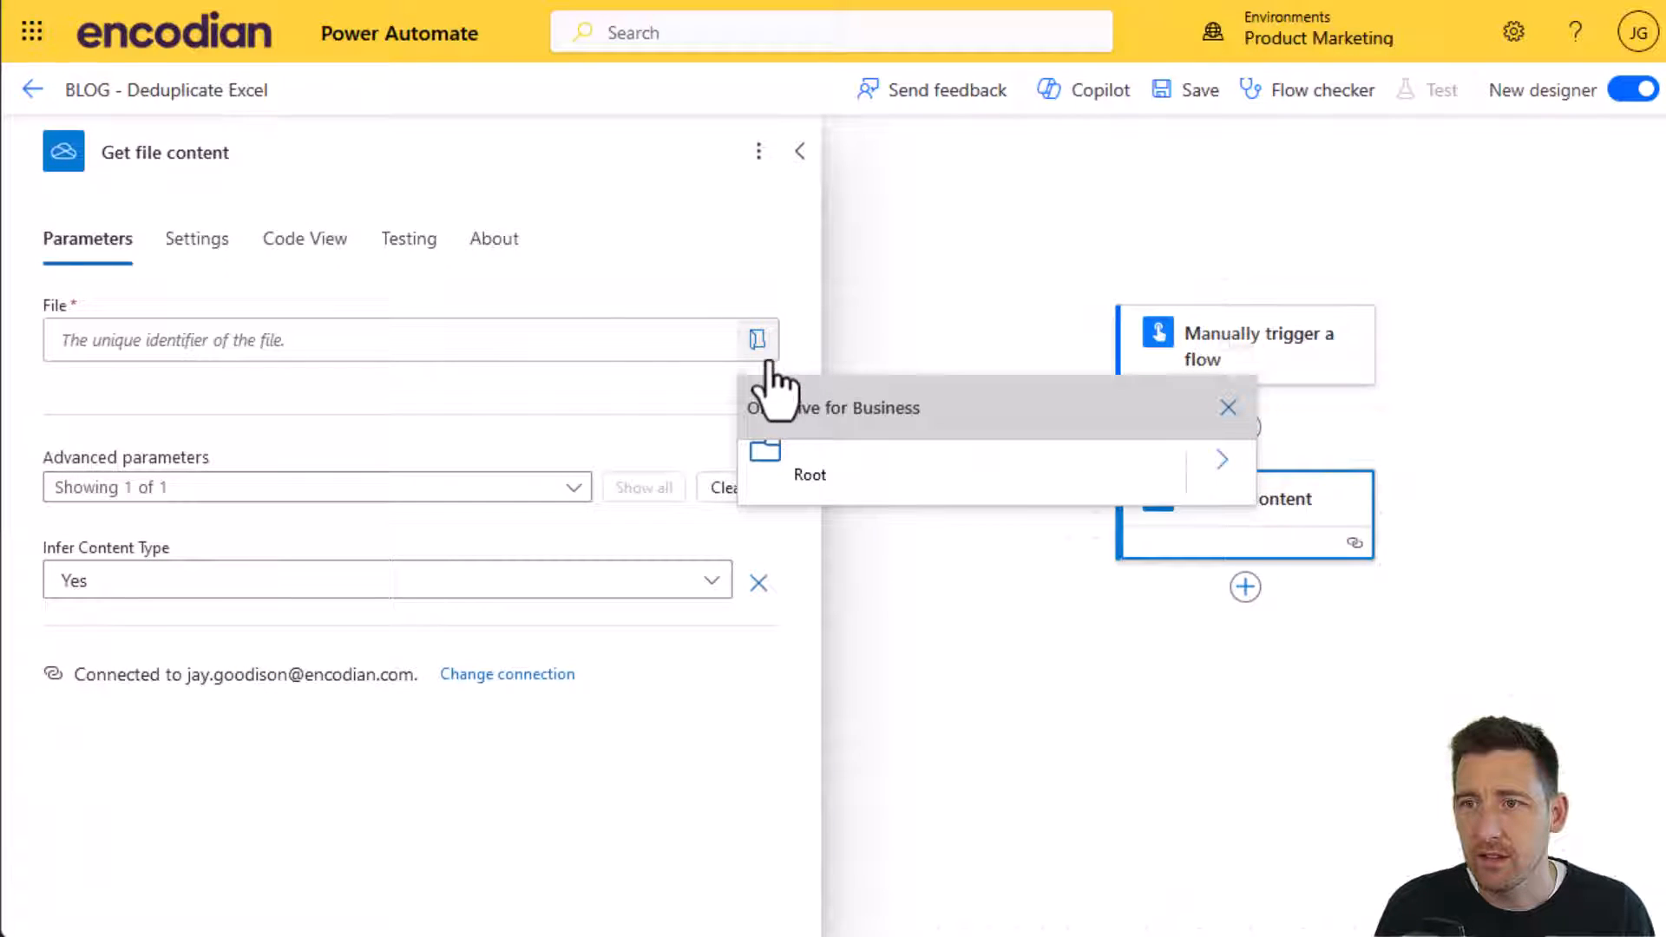
click(1223, 462)
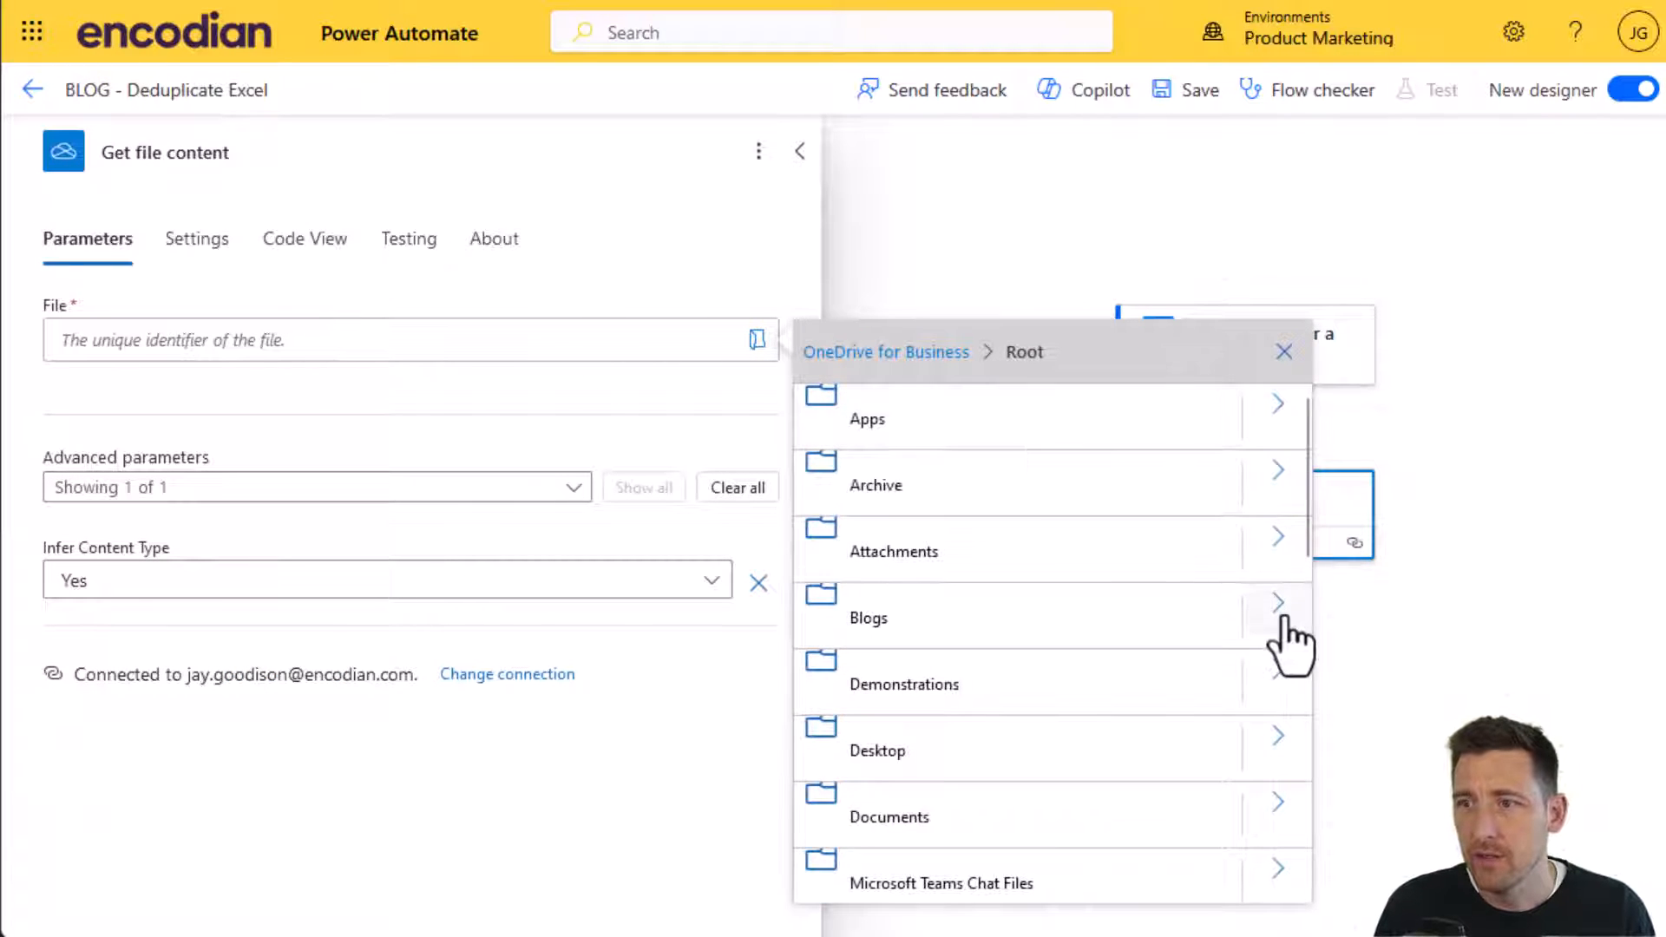
click(1278, 603)
click(1277, 471)
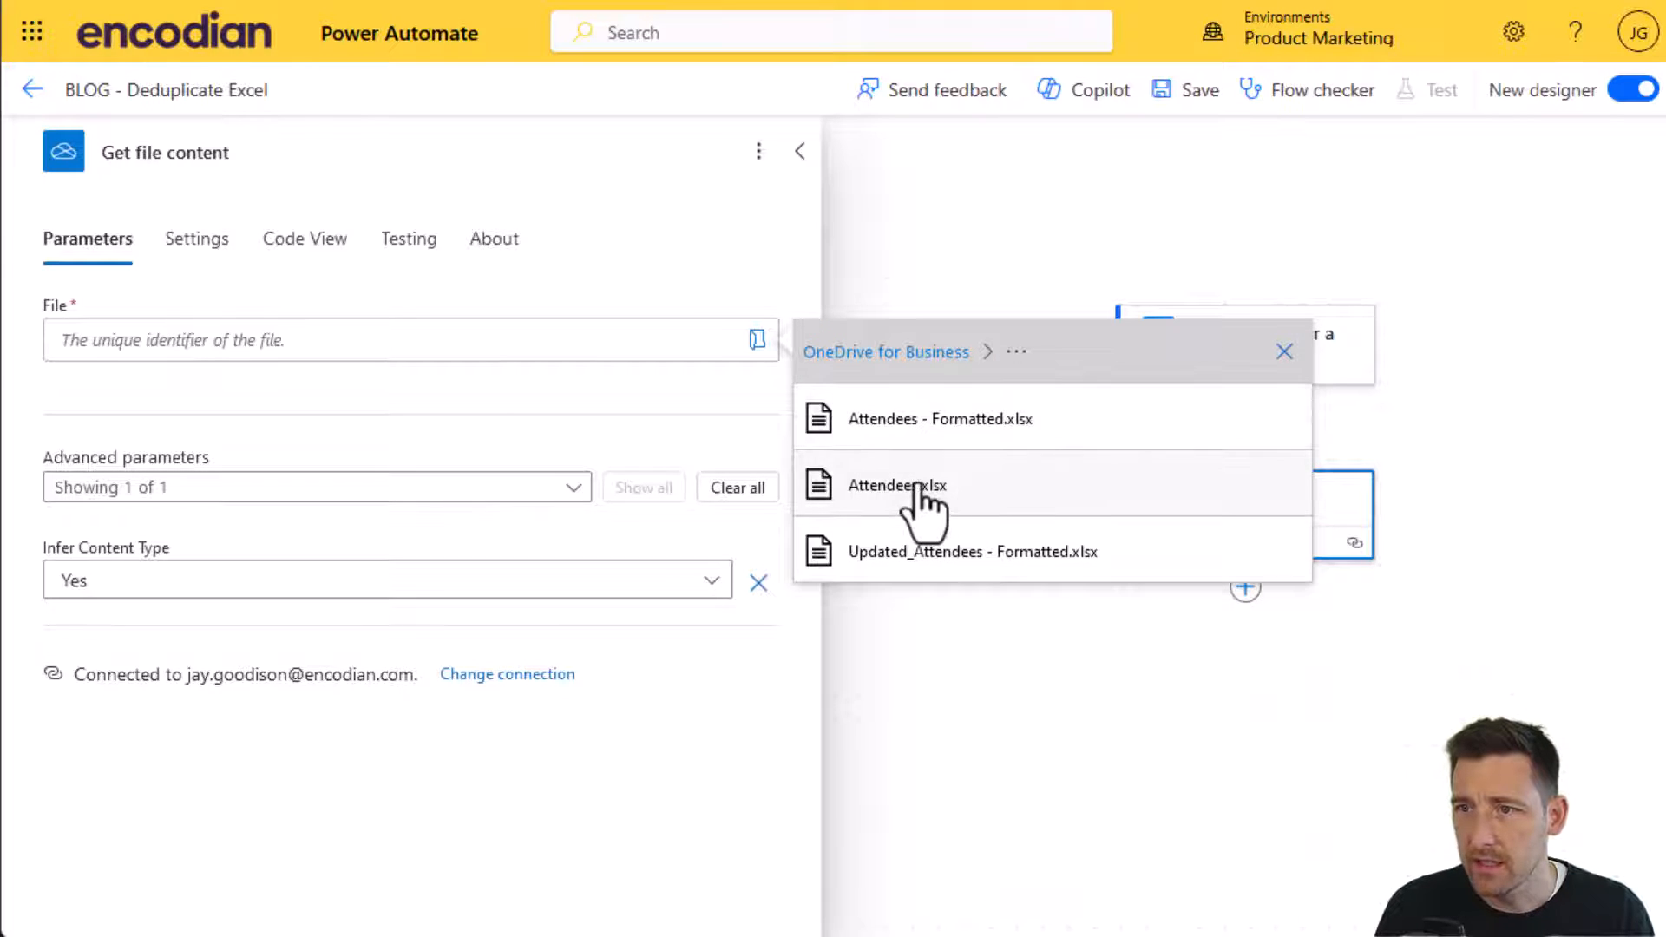
click(911, 485)
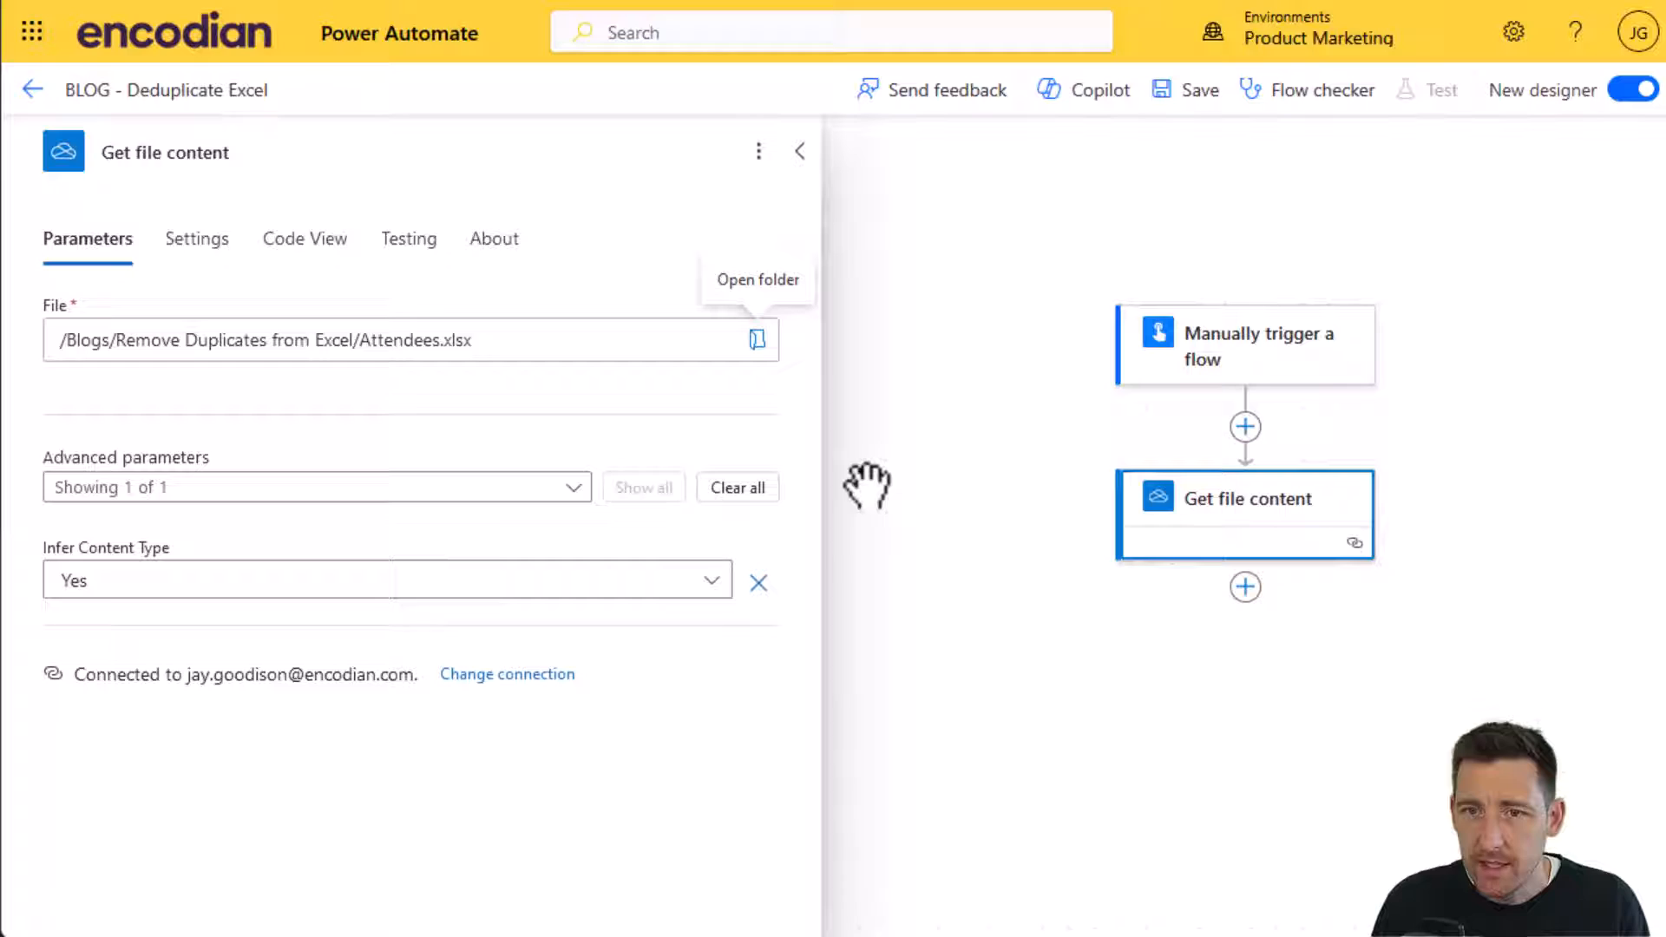
drag(1447, 477, 1185, 322)
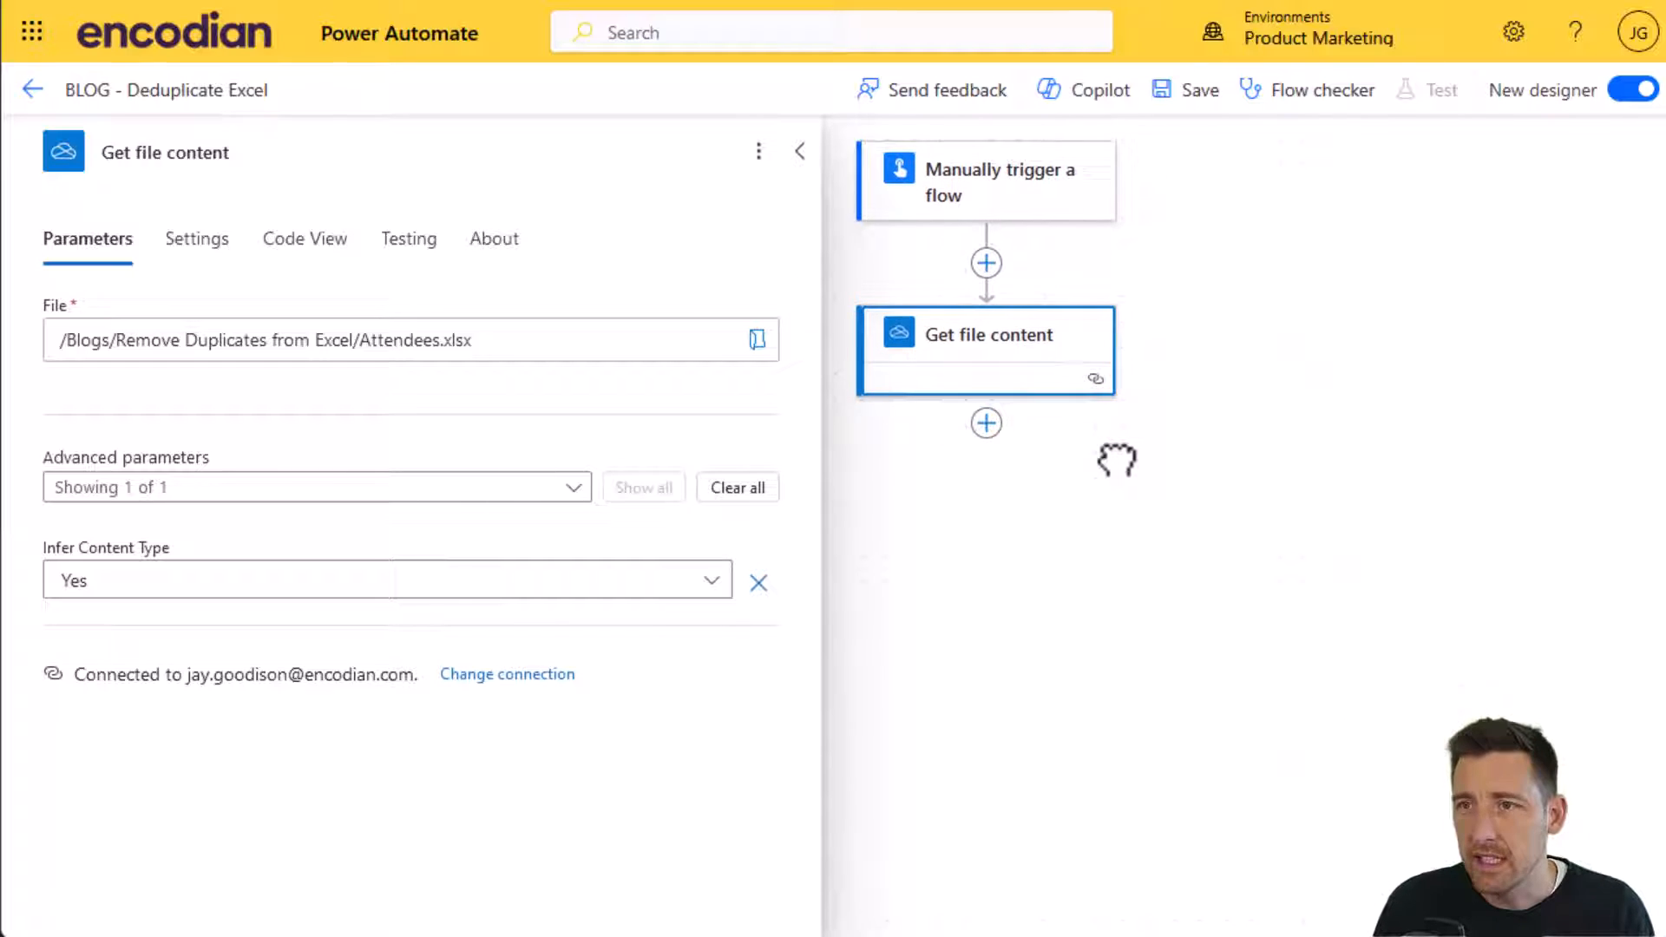
drag(1097, 420, 1110, 463)
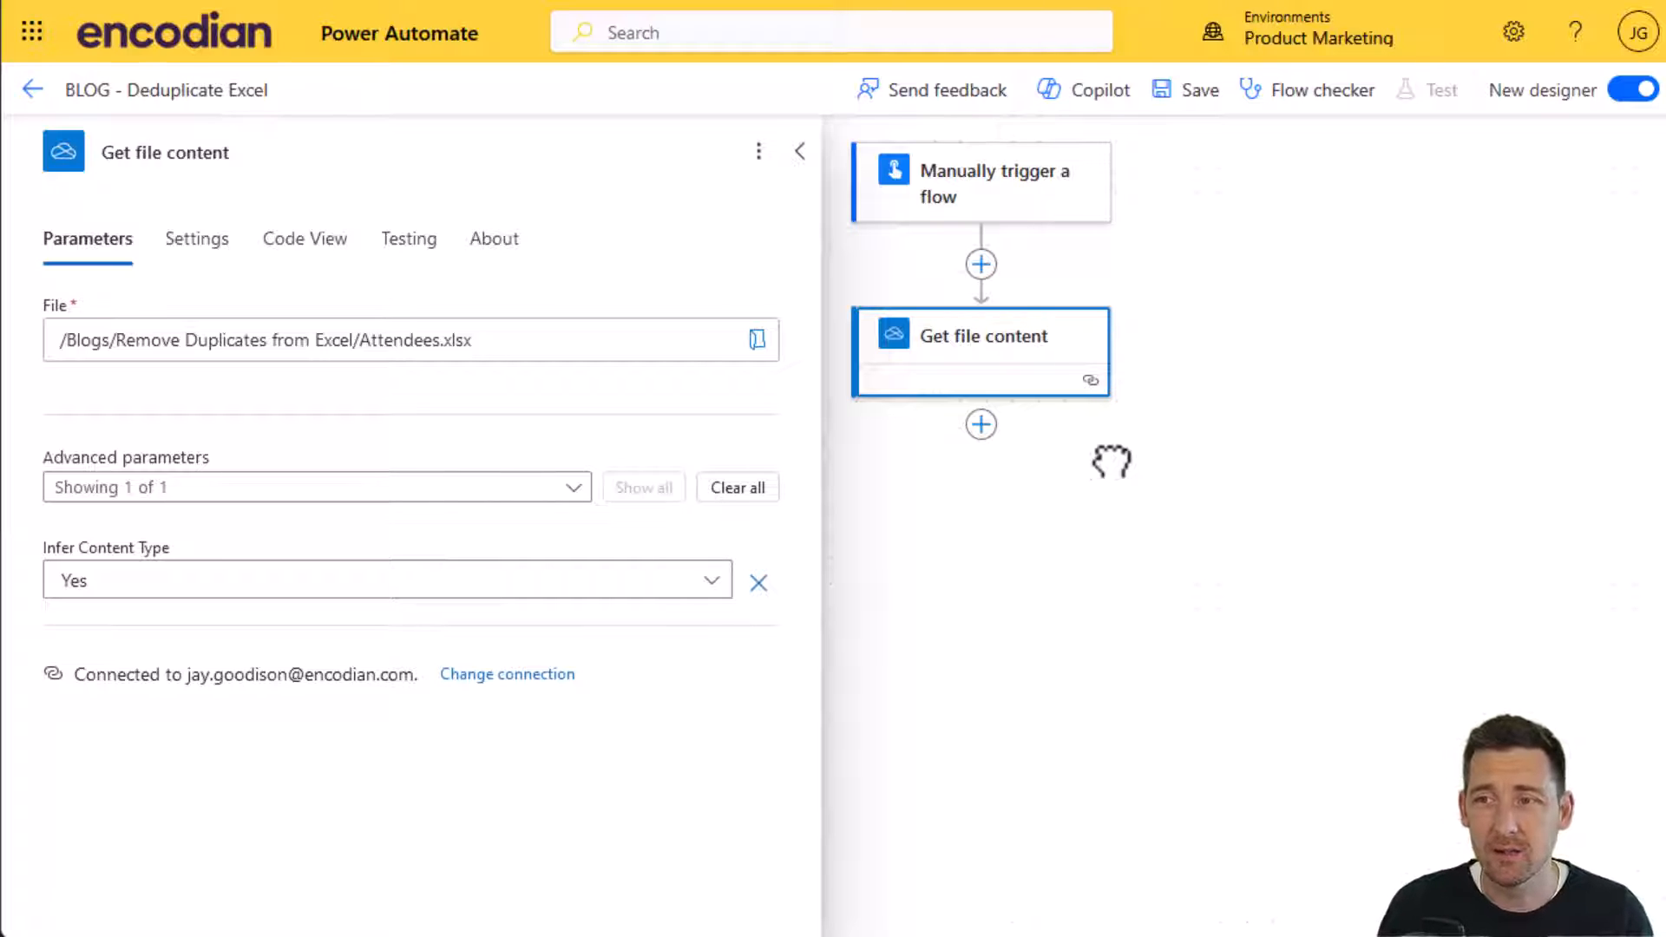
Add the Encodian Get Rows from Excel action after Get file content.
click(980, 424)
click(1081, 426)
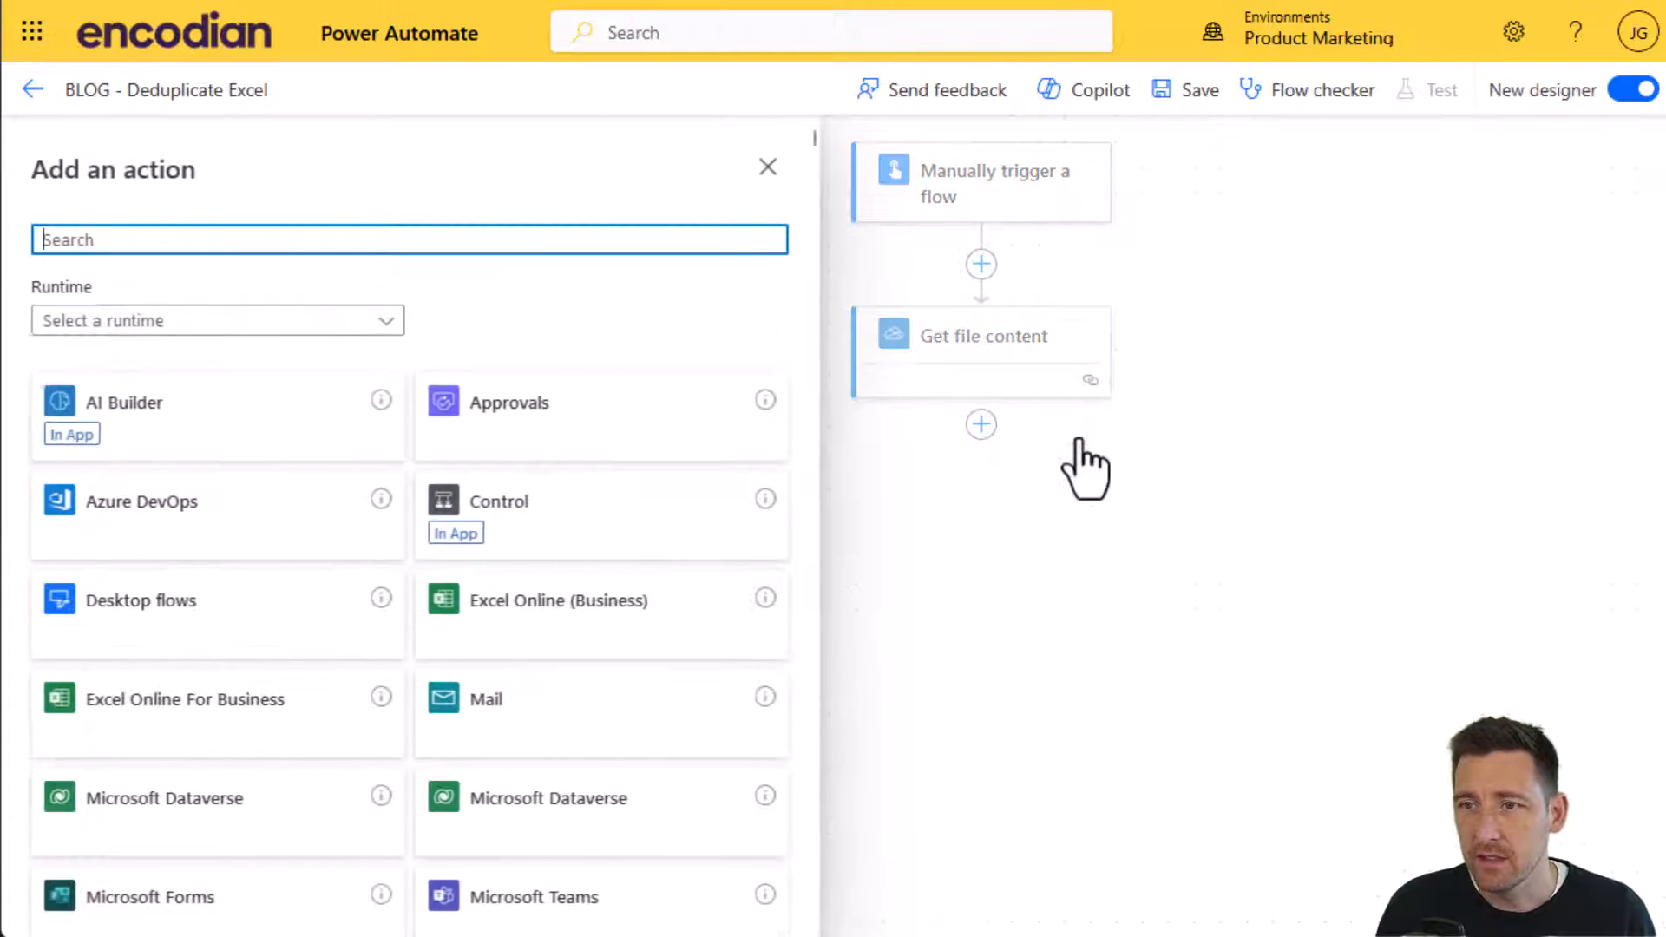
text(get ro)
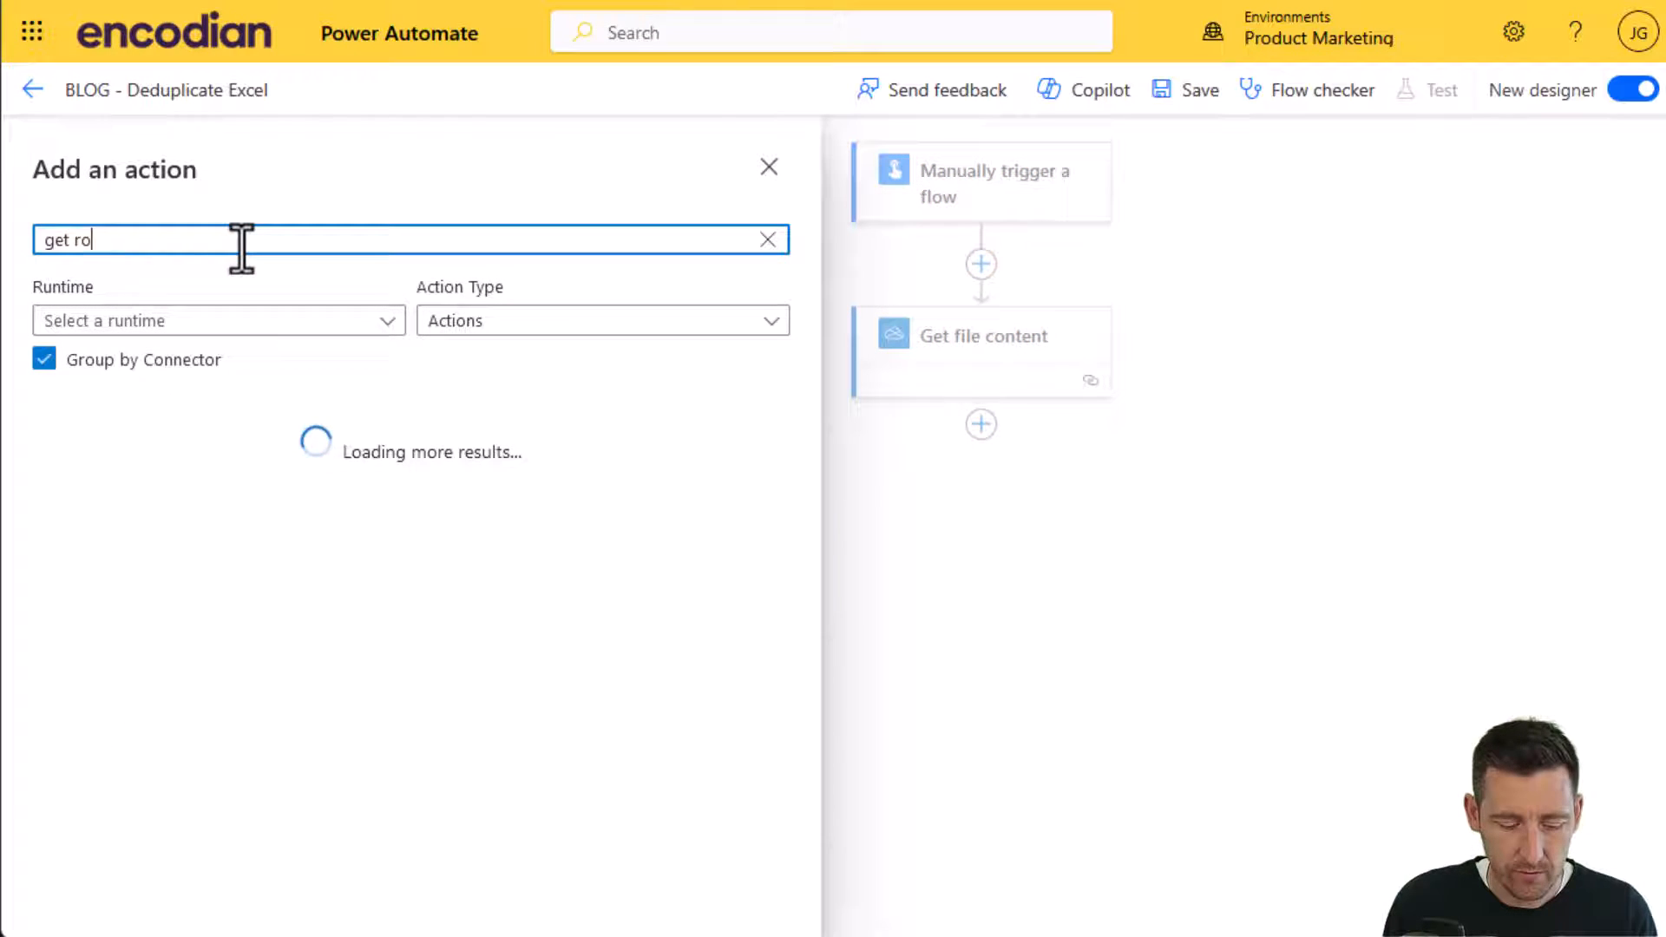
text(ws from Excel)
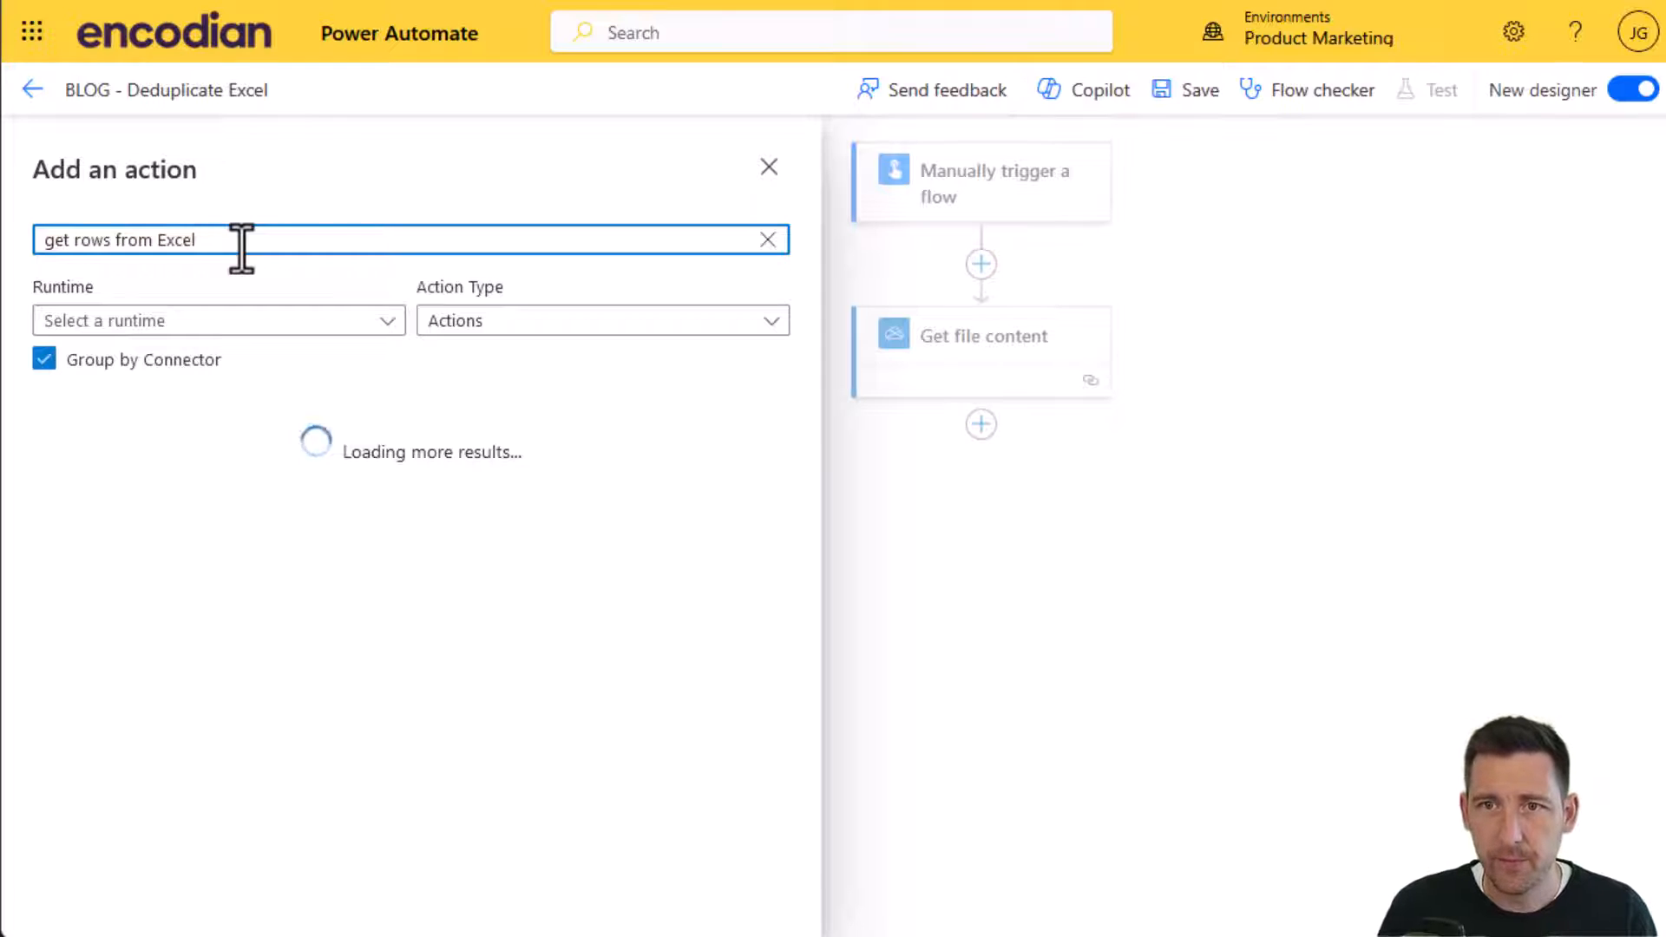
scroll(343, 683, down, 3)
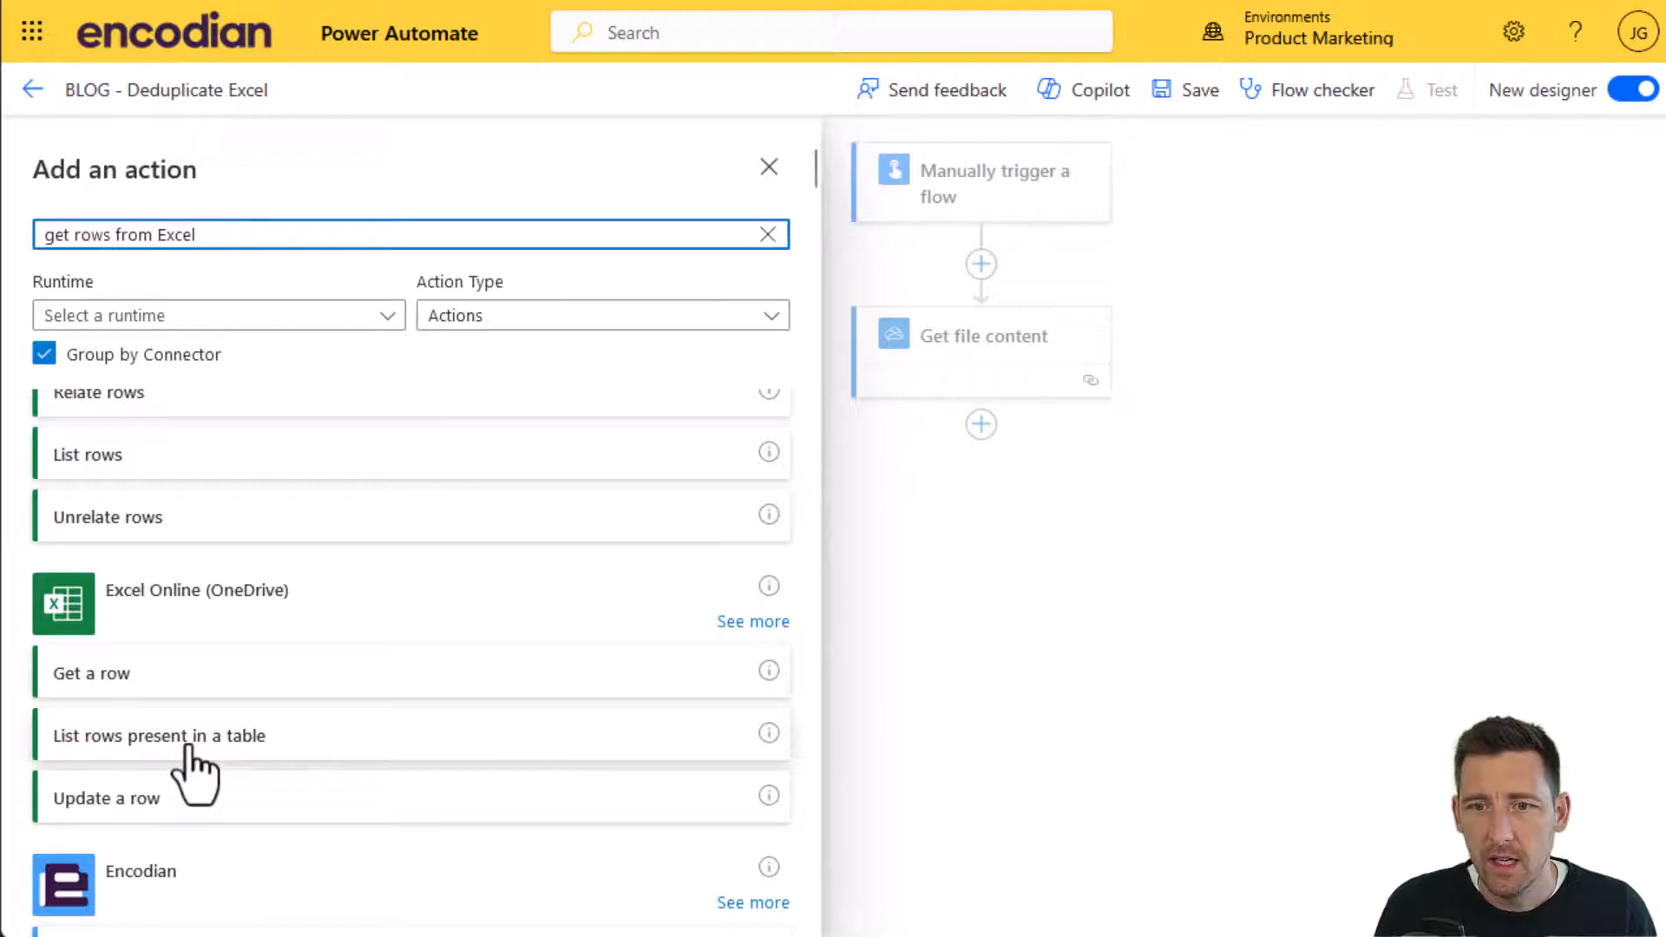
scroll(195, 729, down, 3)
click(167, 688)
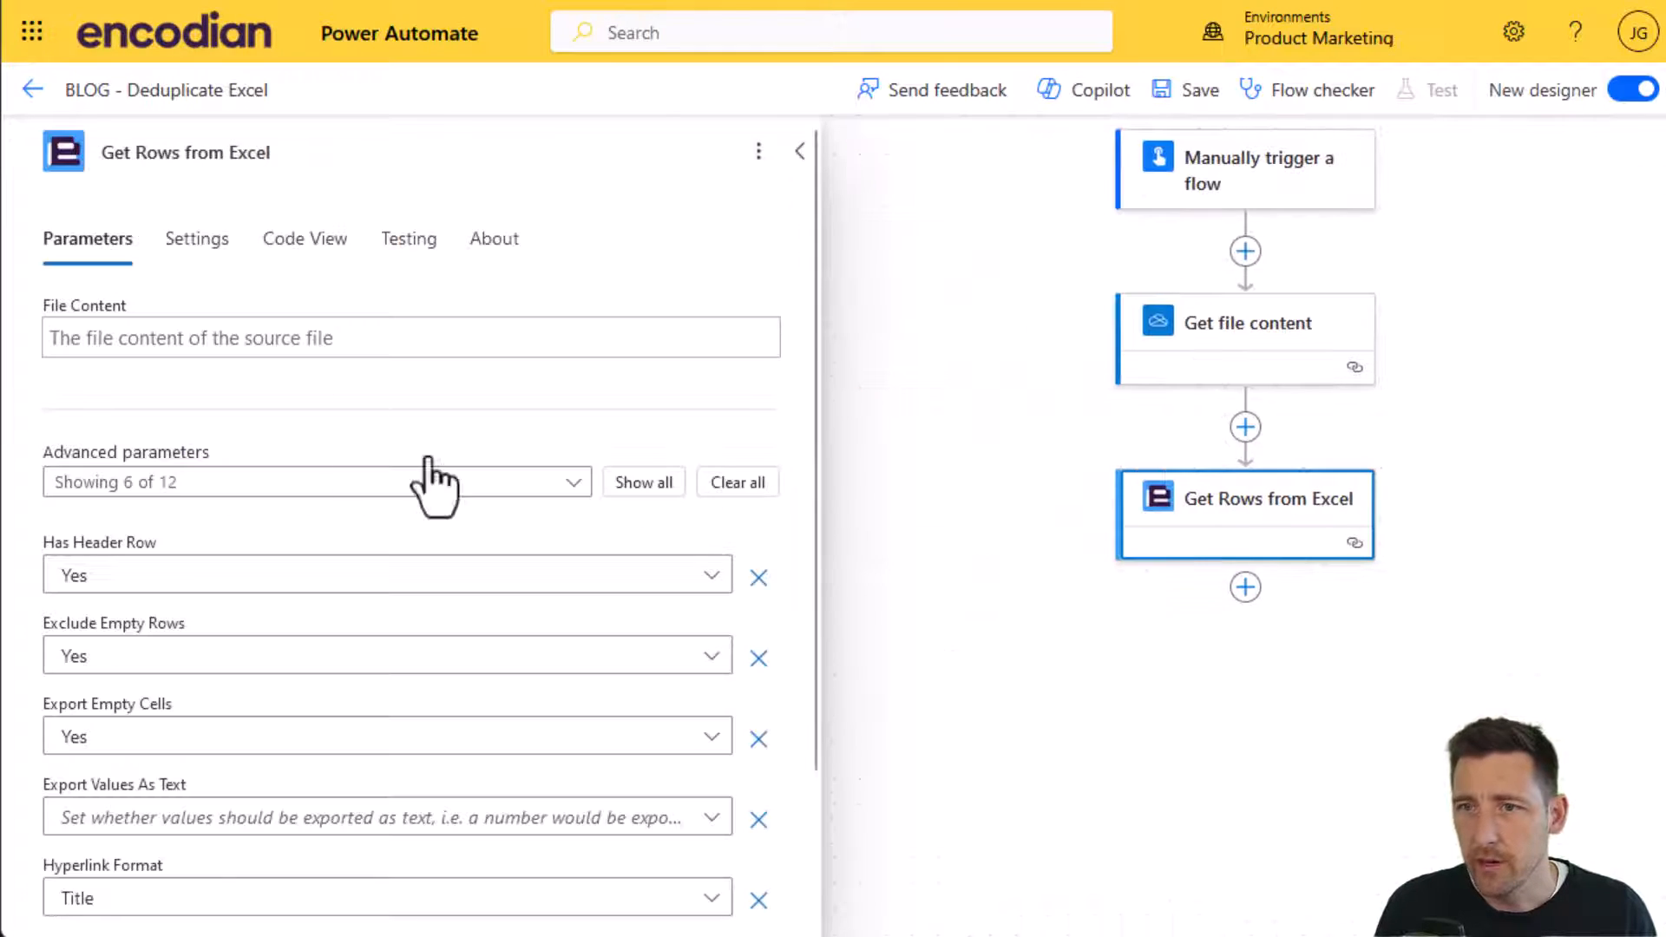
click(234, 341)
Feed the retrieved file content into File Content and show all twelve advanced parameters.
click(782, 320)
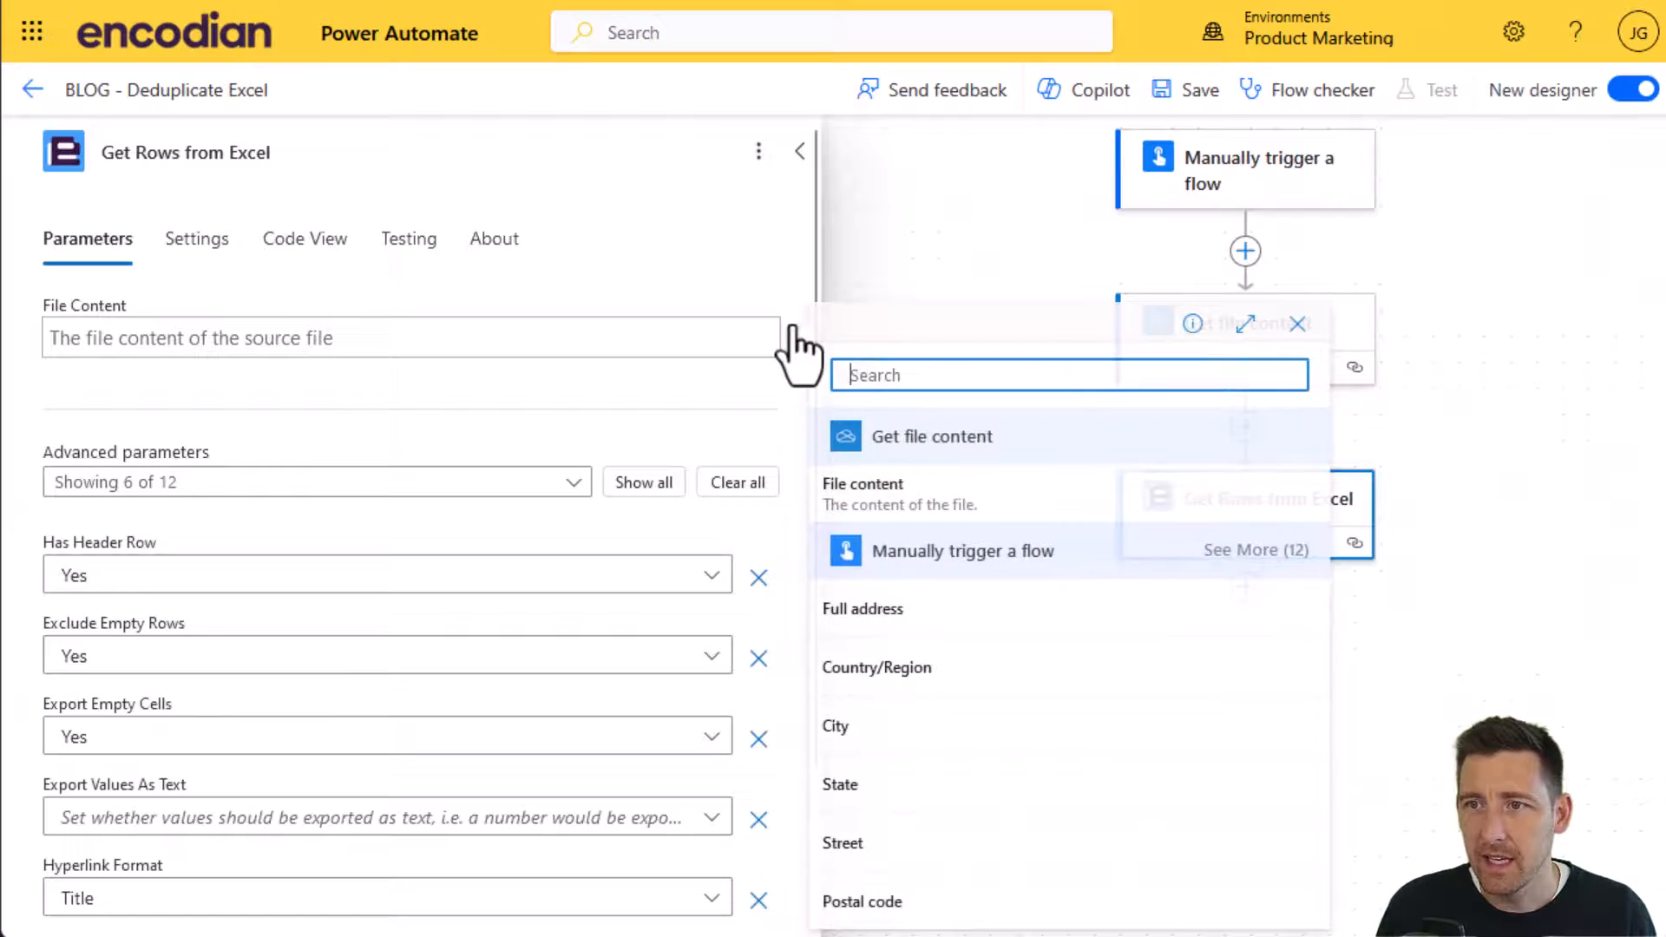
click(862, 485)
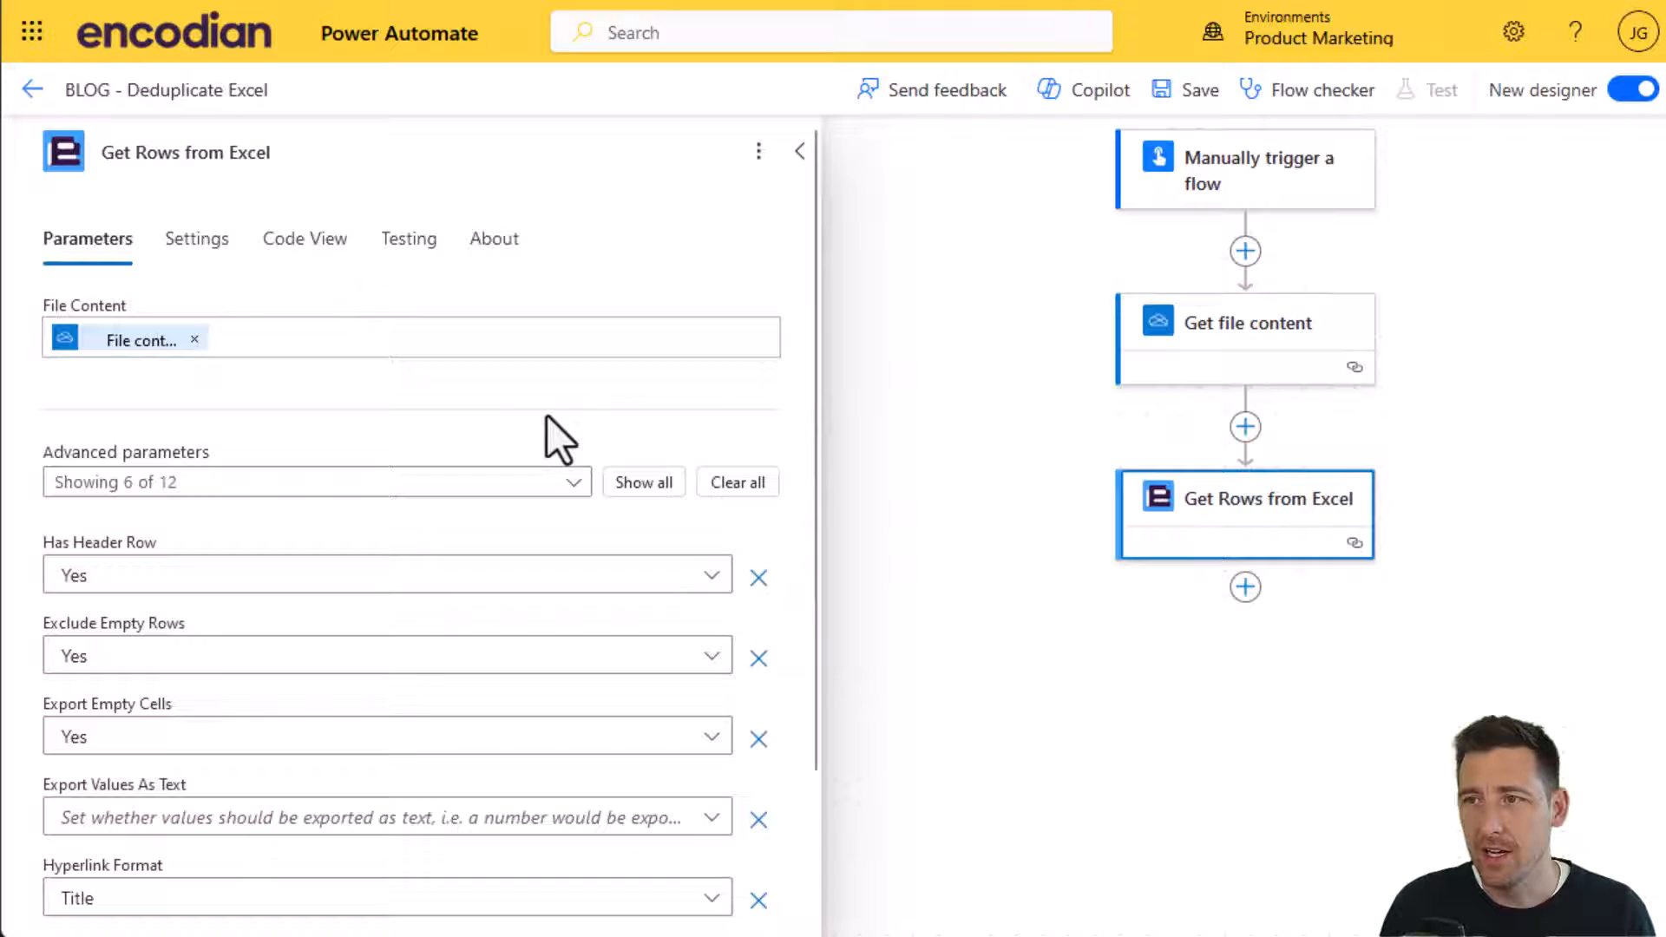
drag(956, 449, 747, 432)
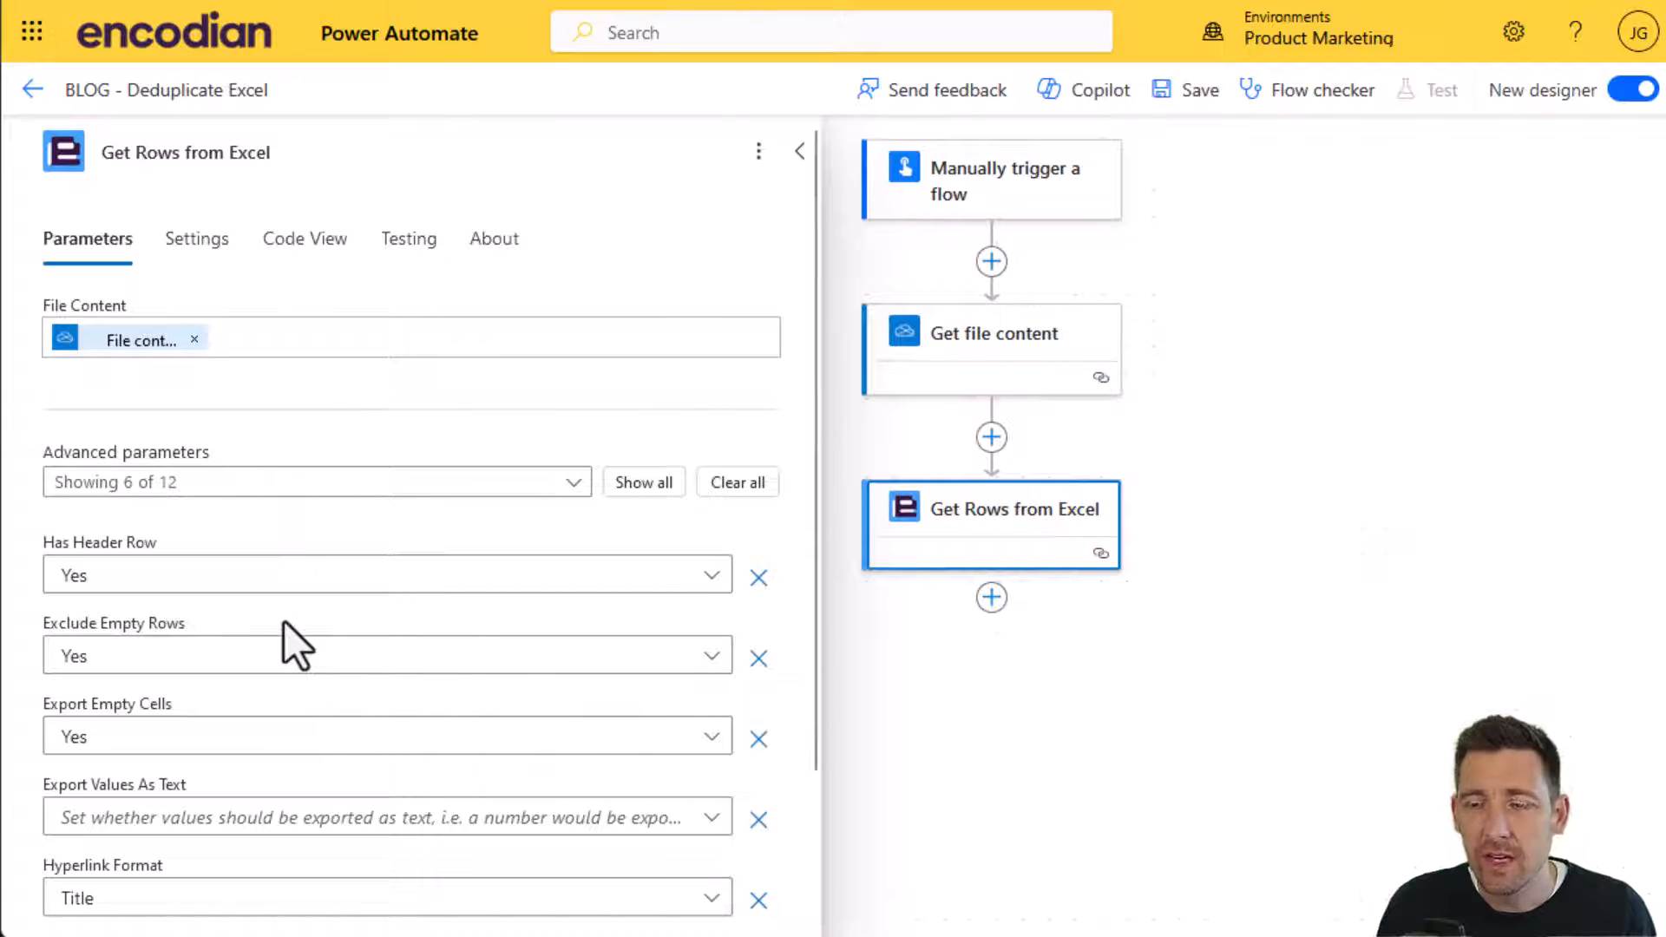
scroll(293, 638, down, 1)
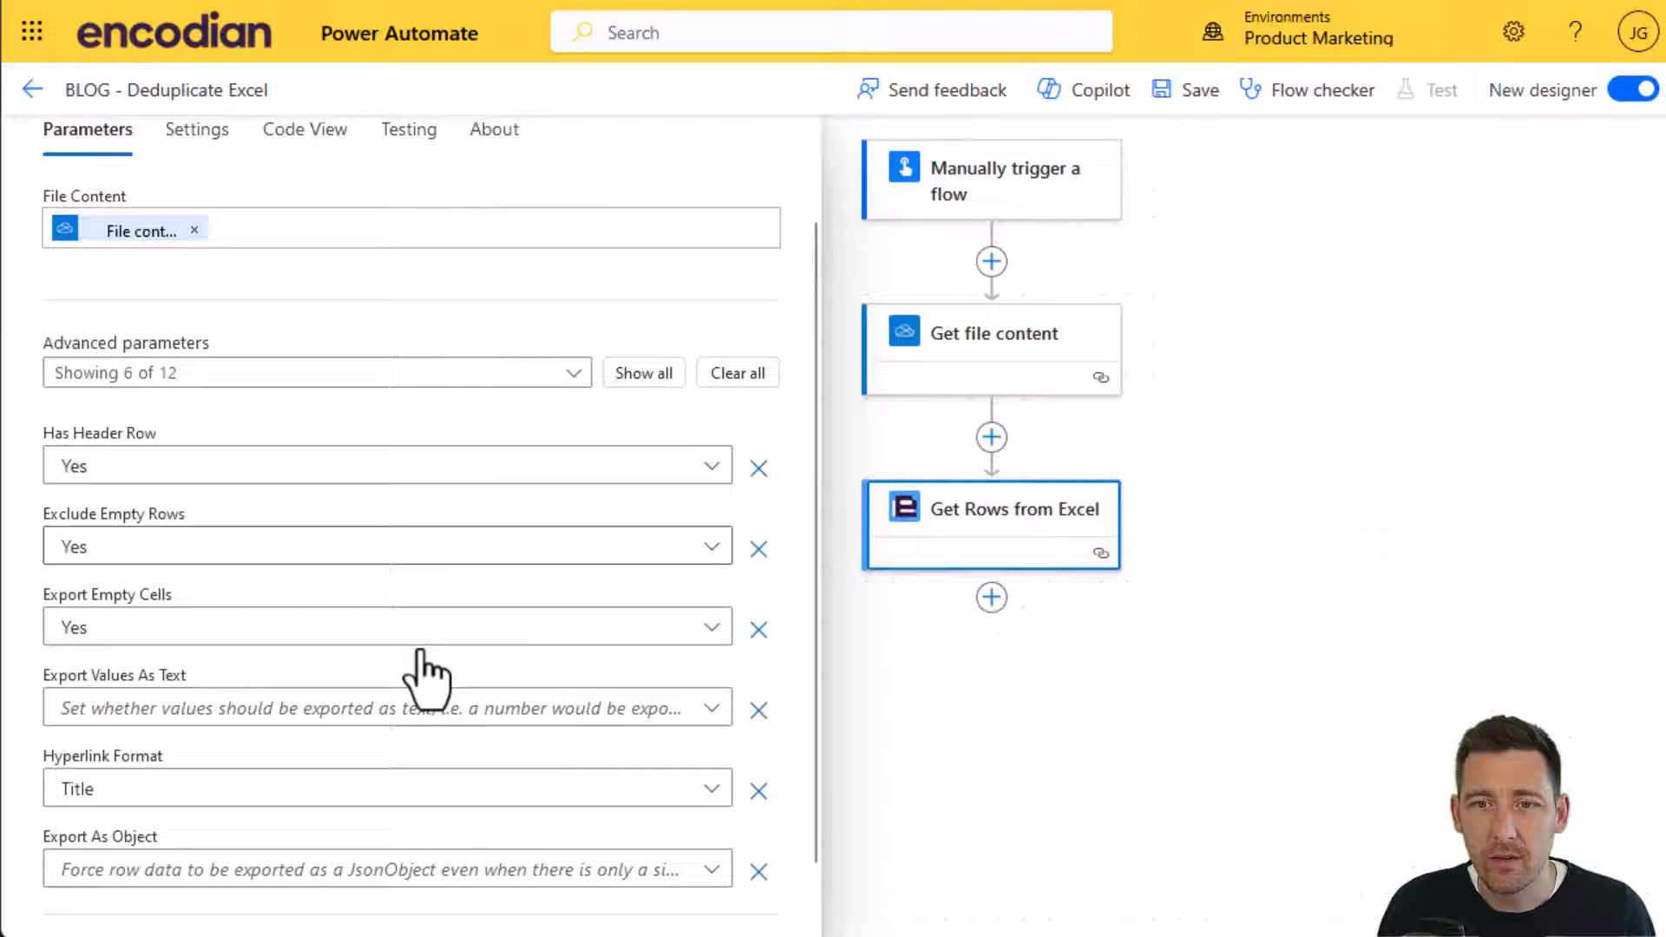
scroll(430, 676, down, 1)
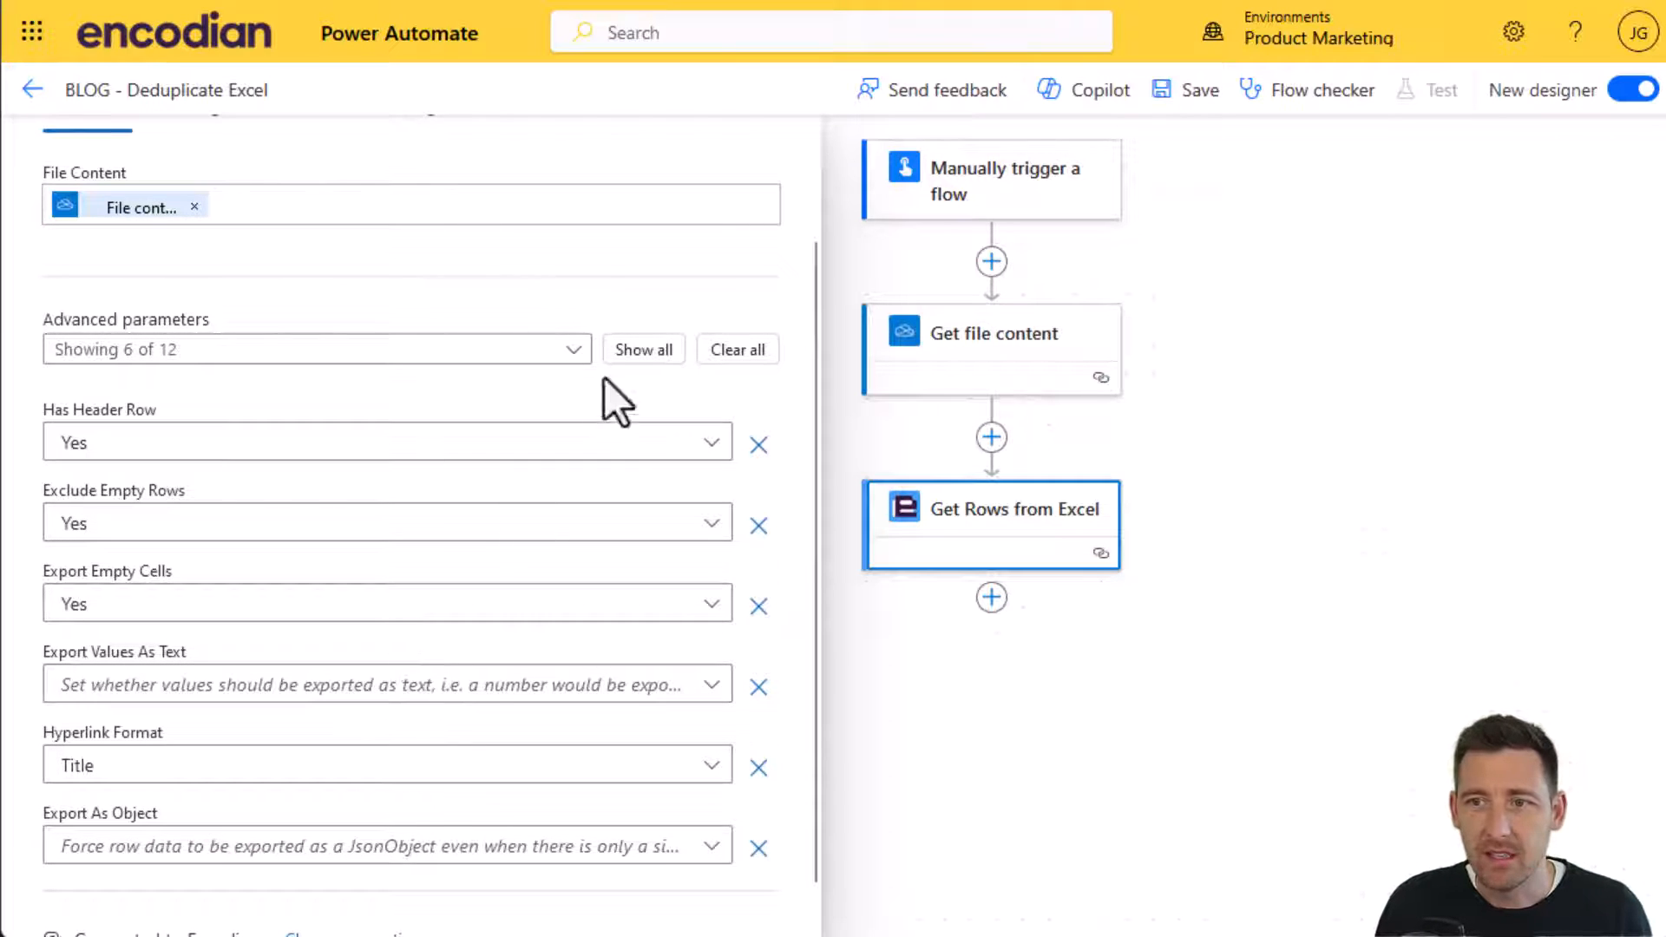
click(643, 348)
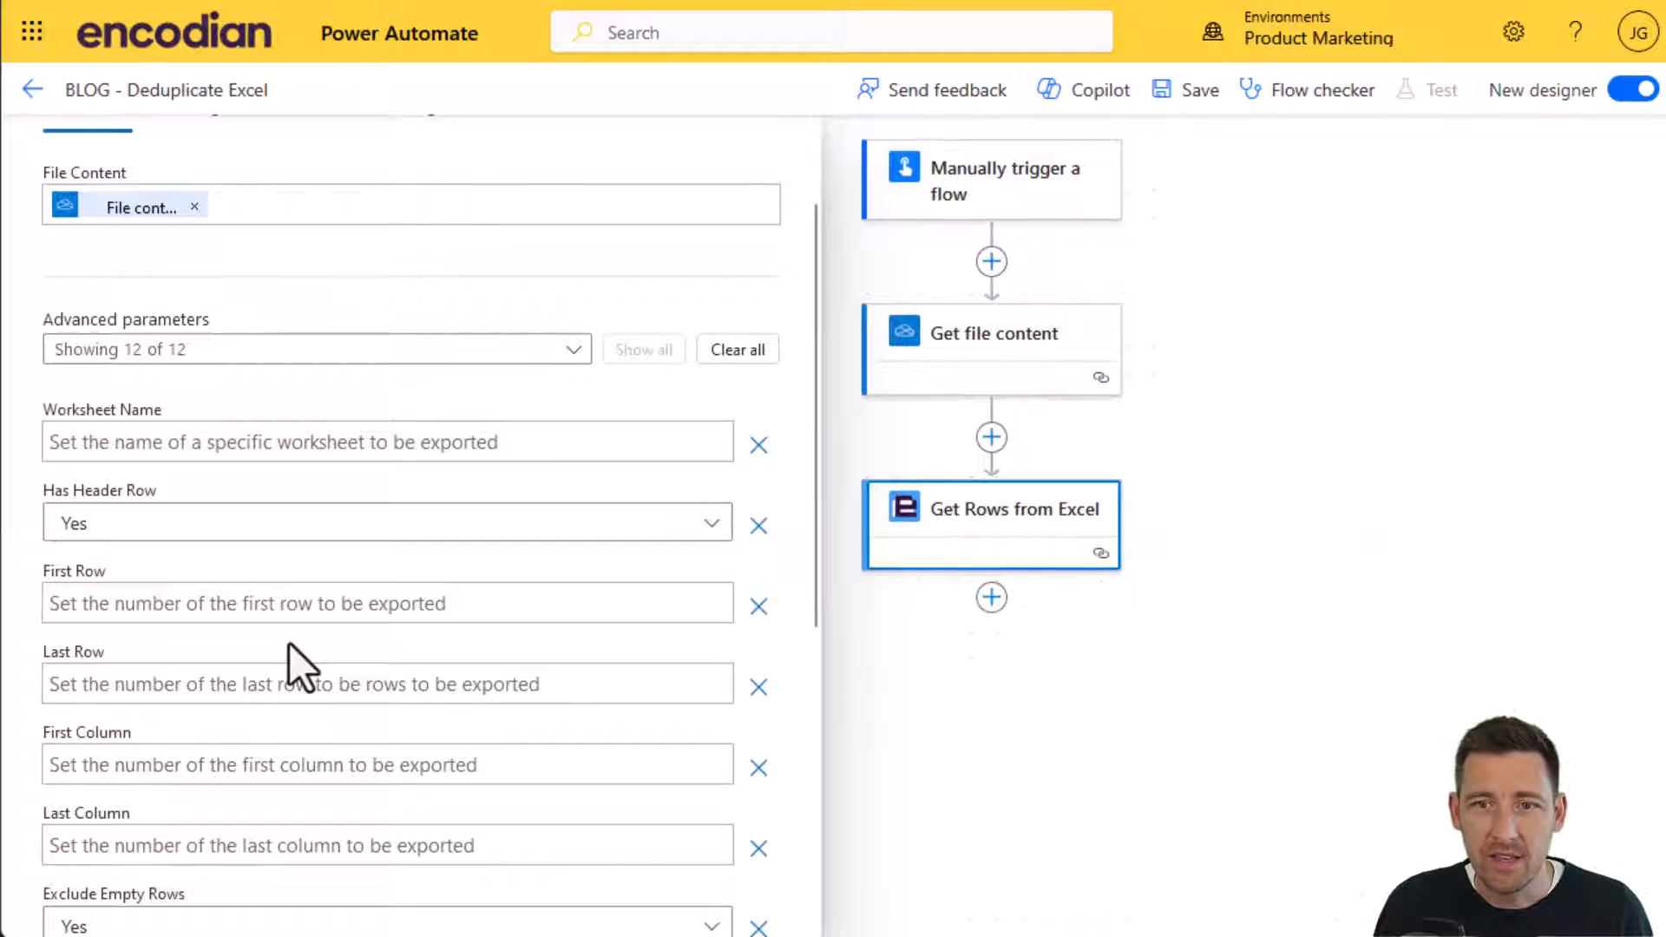
scroll(289, 643, down, 2)
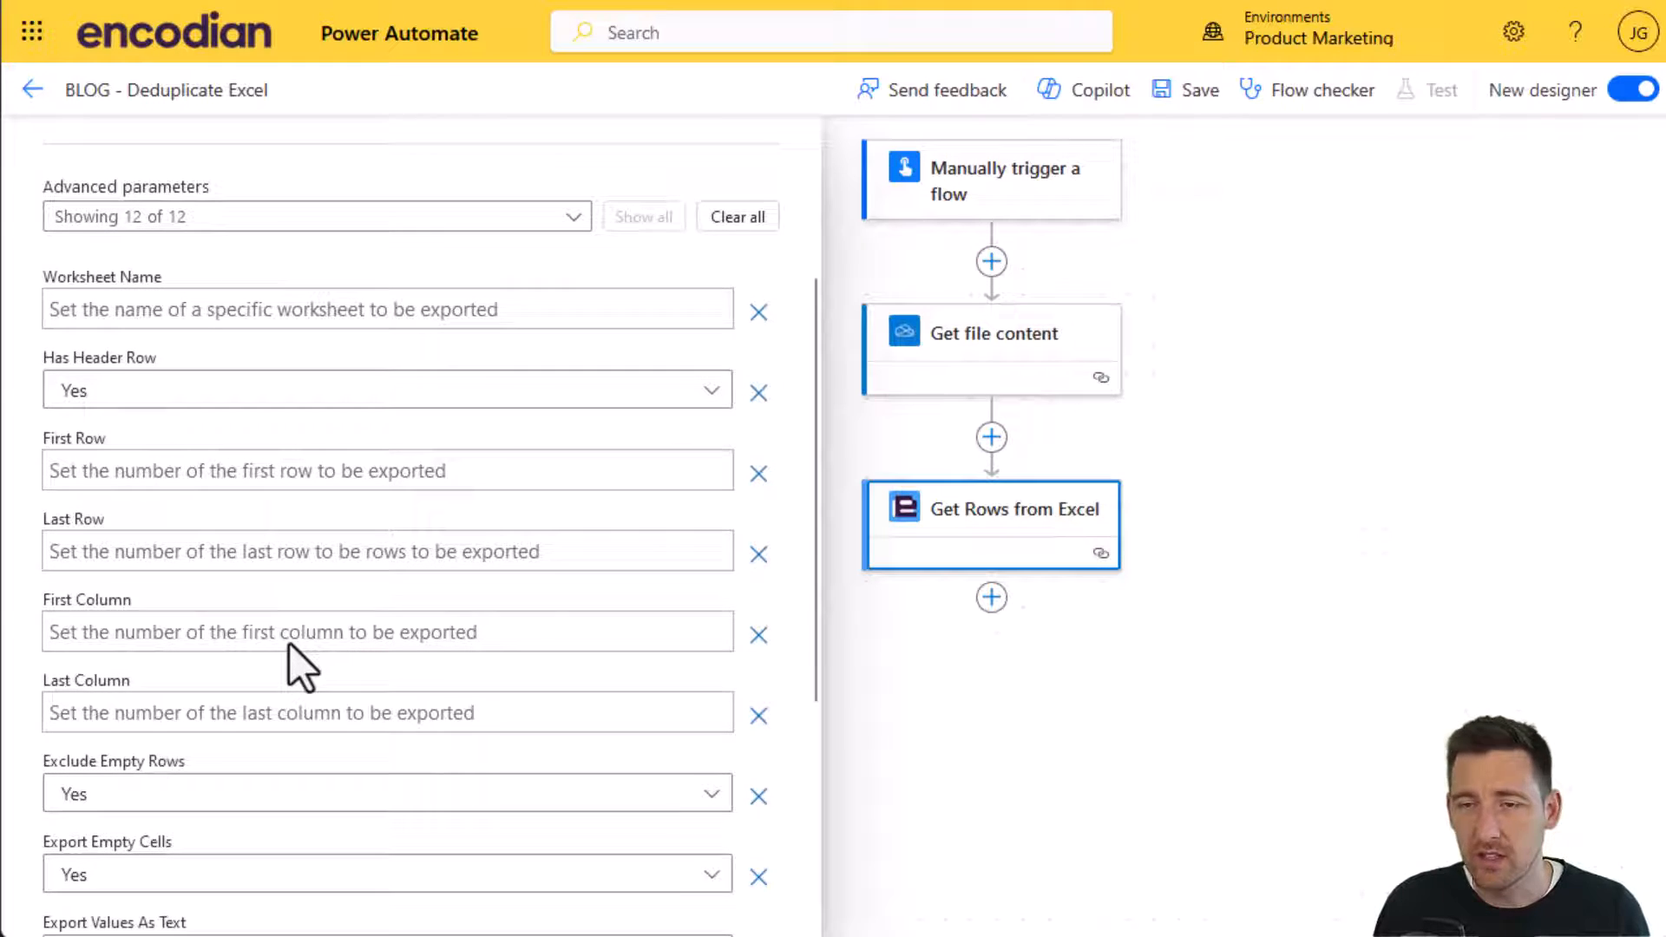
scroll(289, 642, up, 2)
scroll(289, 643, up, 2)
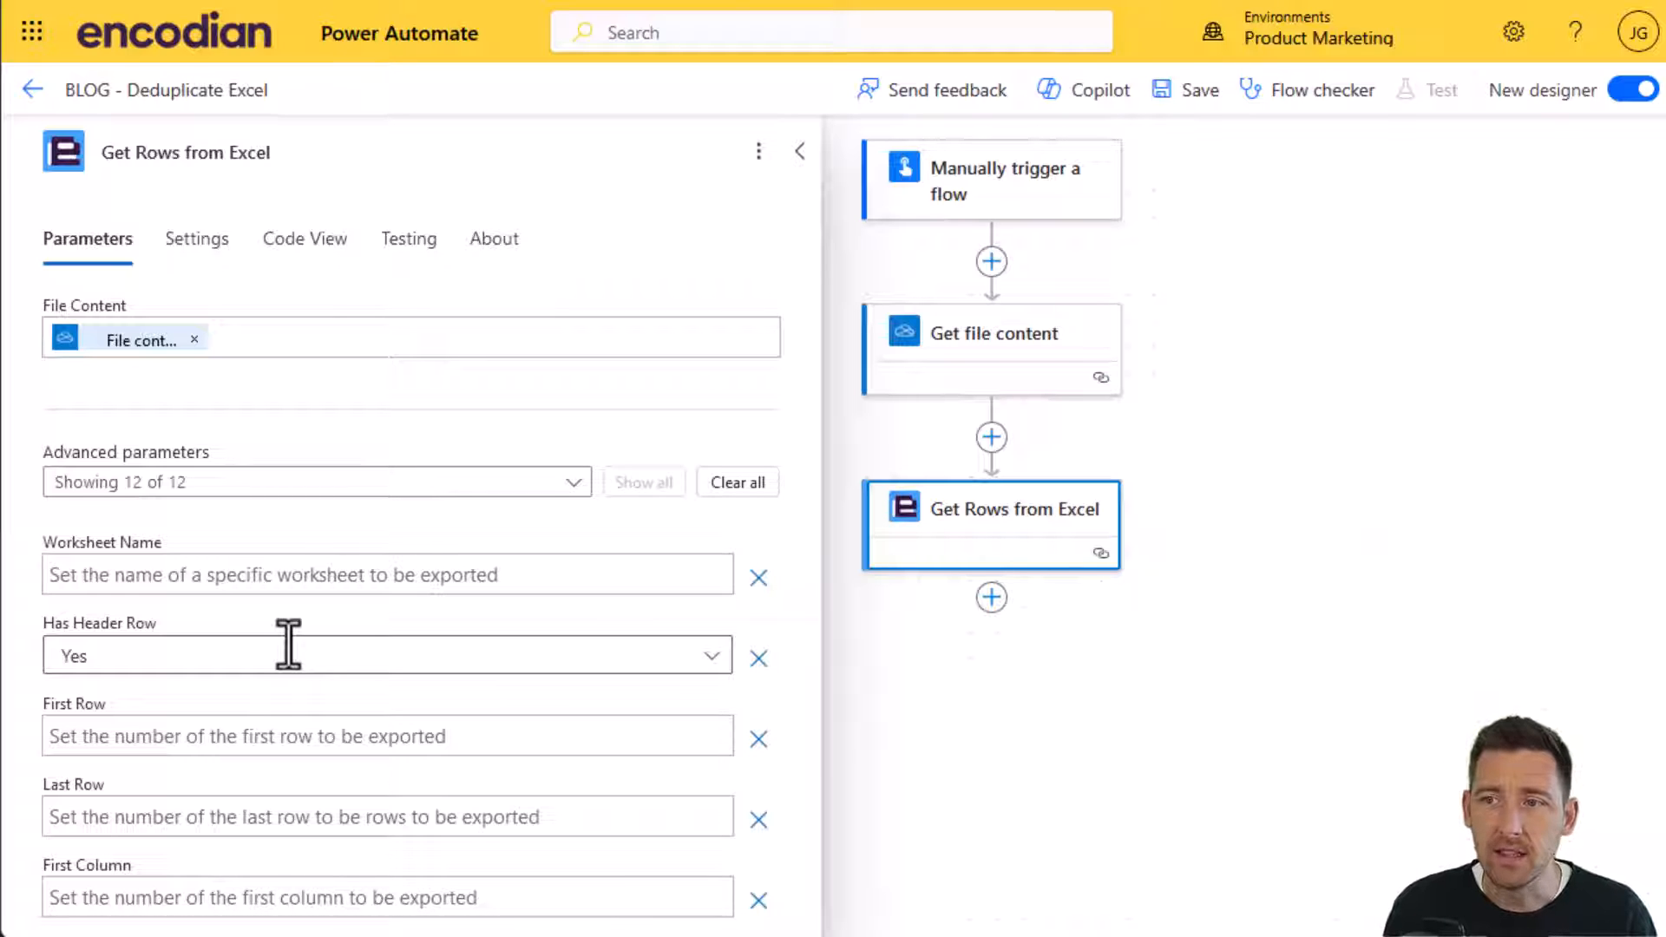
Start a new action after Get Rows from Excel and list every Encodian action.
click(991, 598)
click(1061, 601)
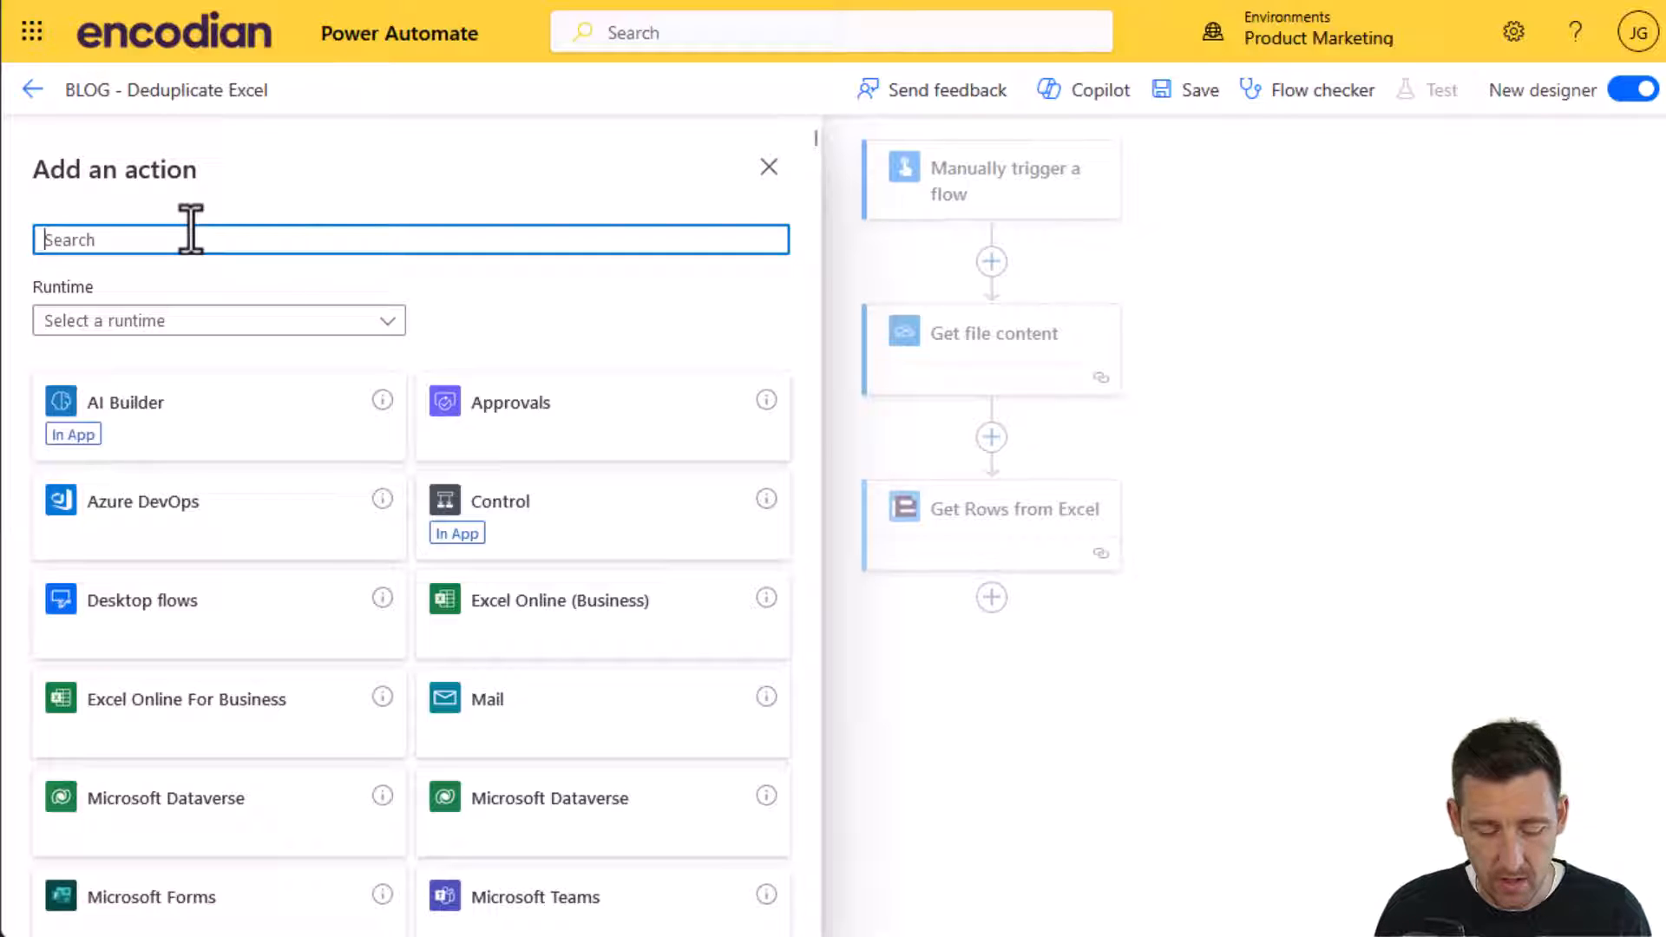
text(encodian)
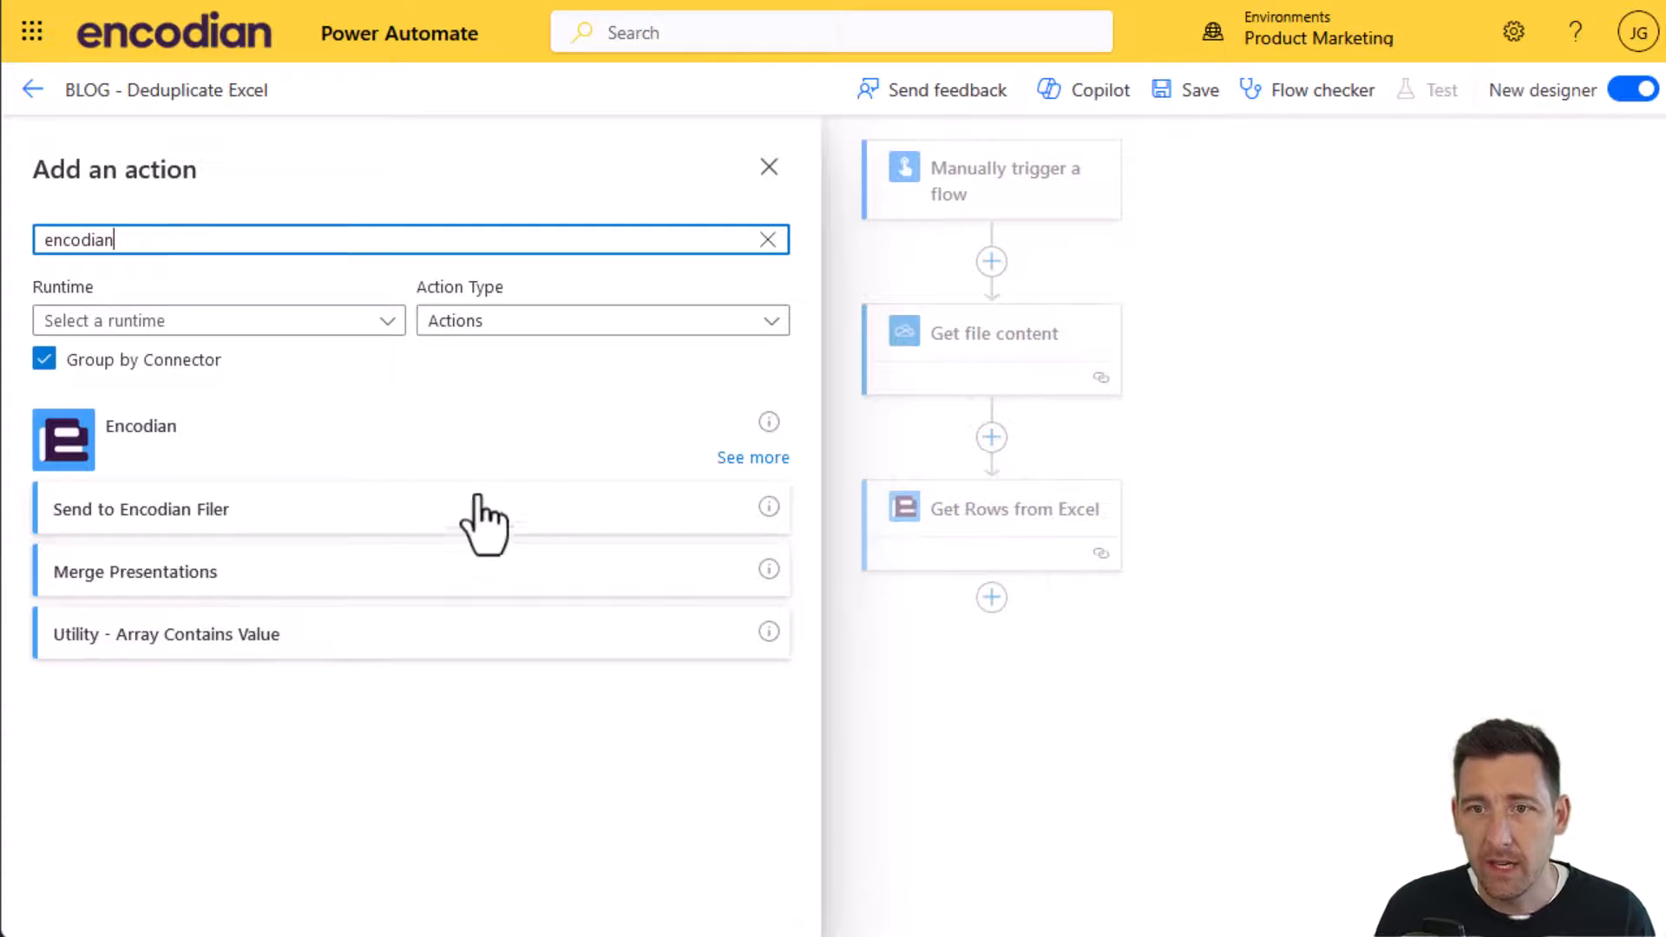
click(753, 456)
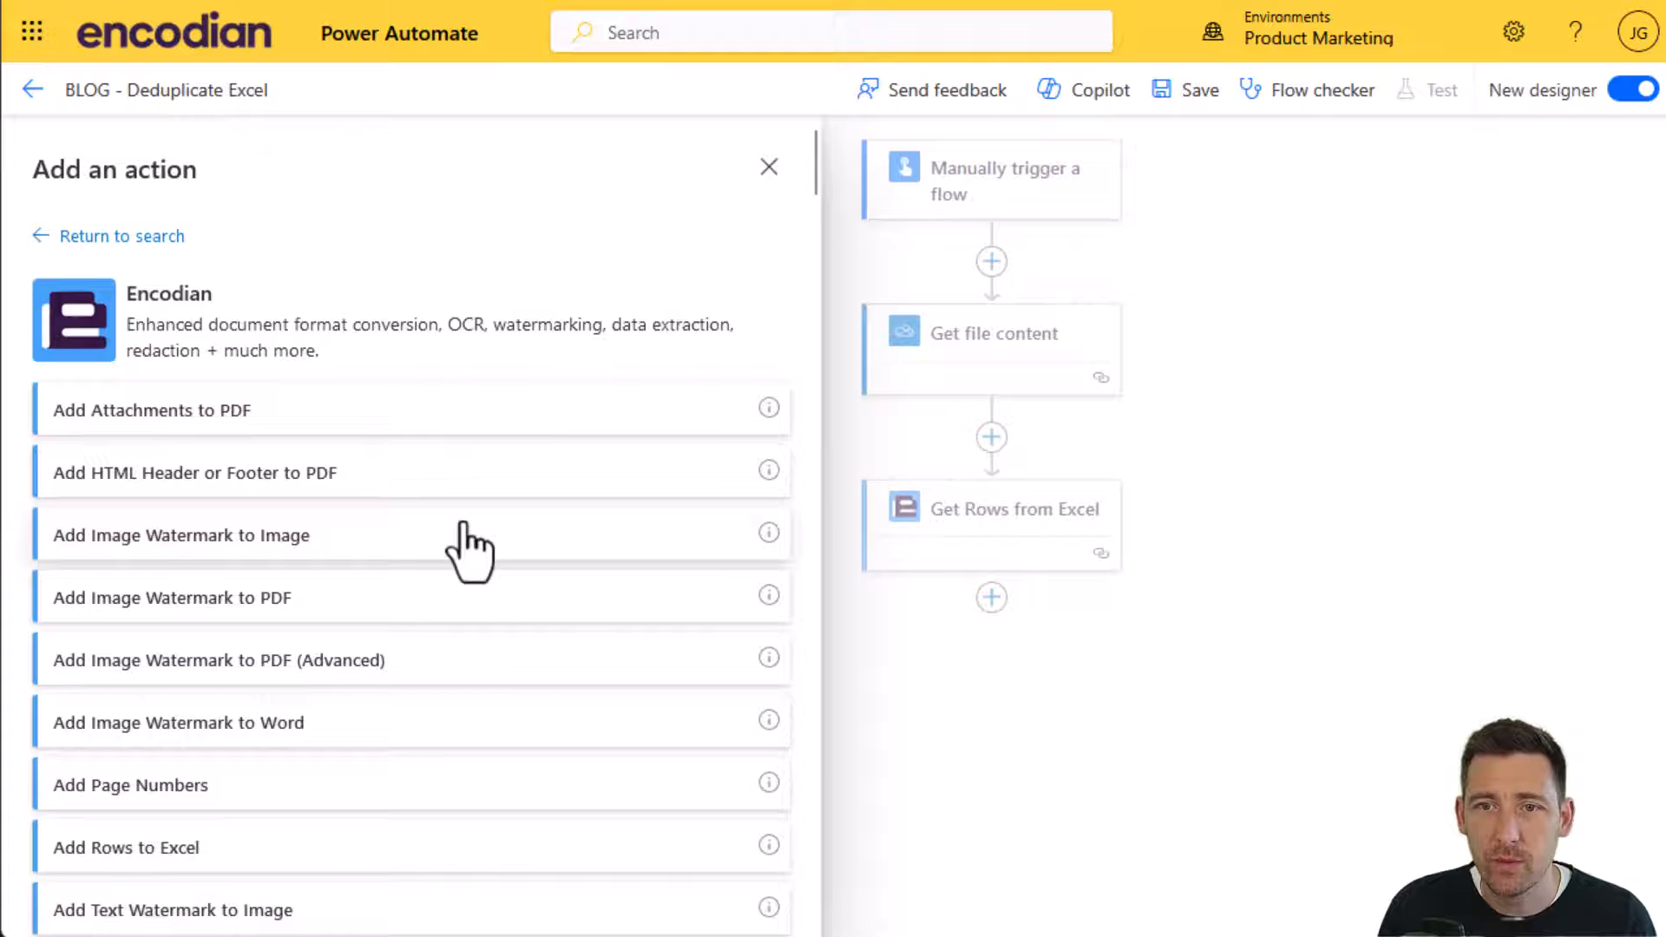
scroll(488, 638, down, 5)
scroll(488, 638, down, 5)
scroll(489, 638, down, 5)
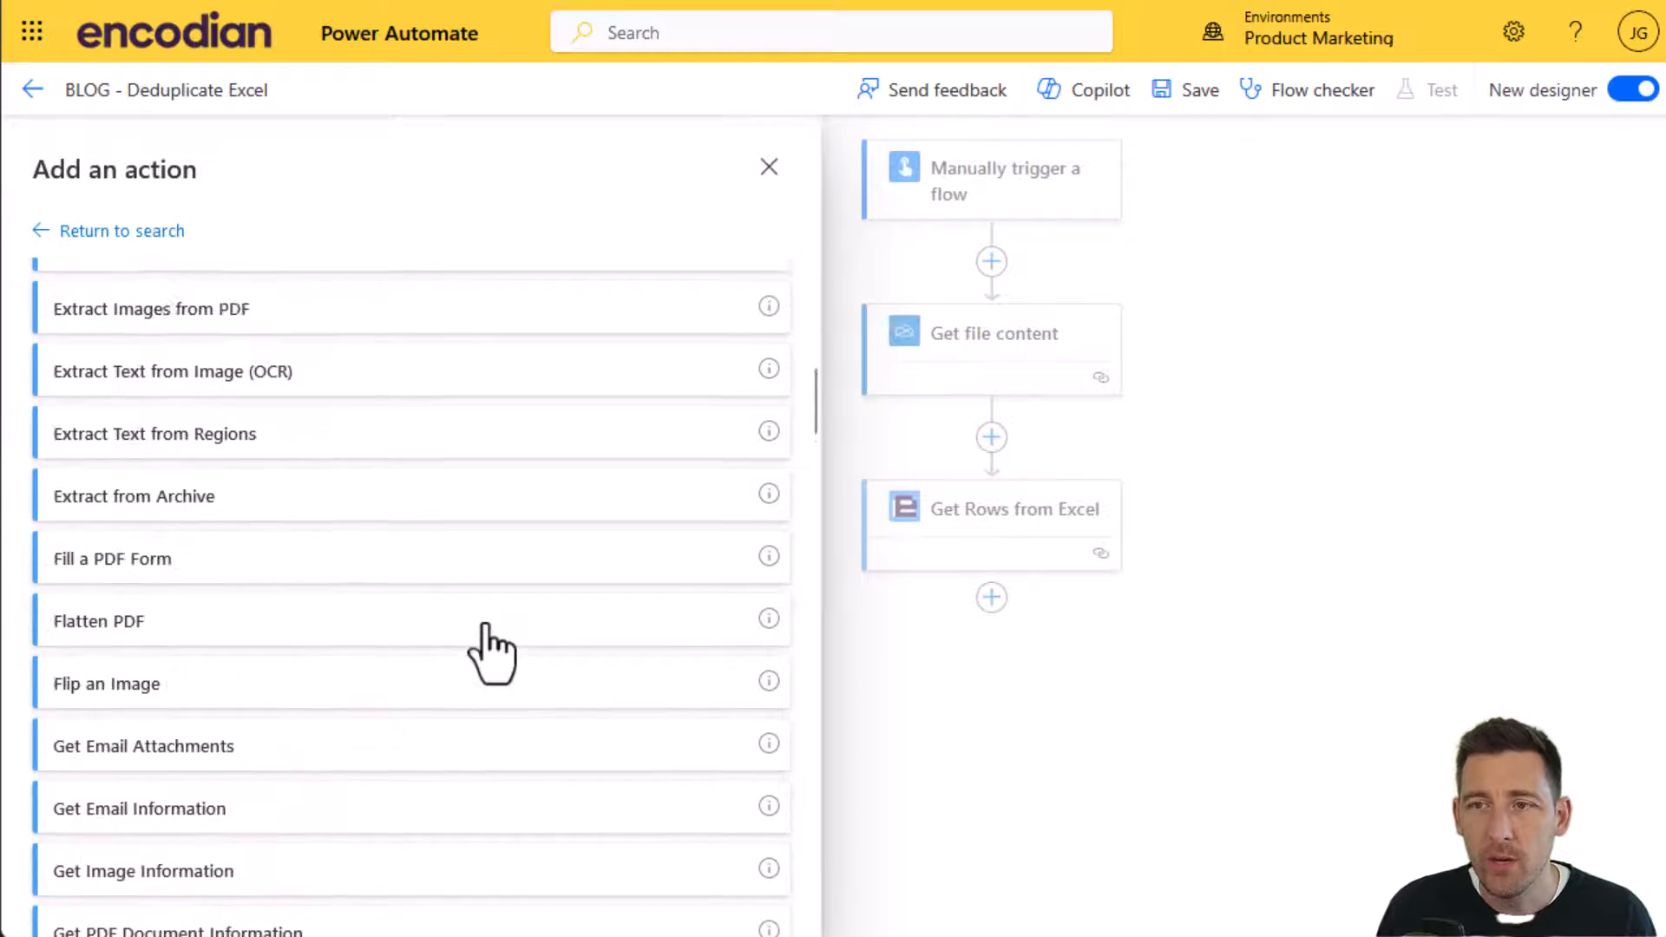
scroll(495, 645, down, 6)
scroll(494, 644, down, 6)
scroll(494, 645, down, 6)
scroll(494, 645, down, 6)
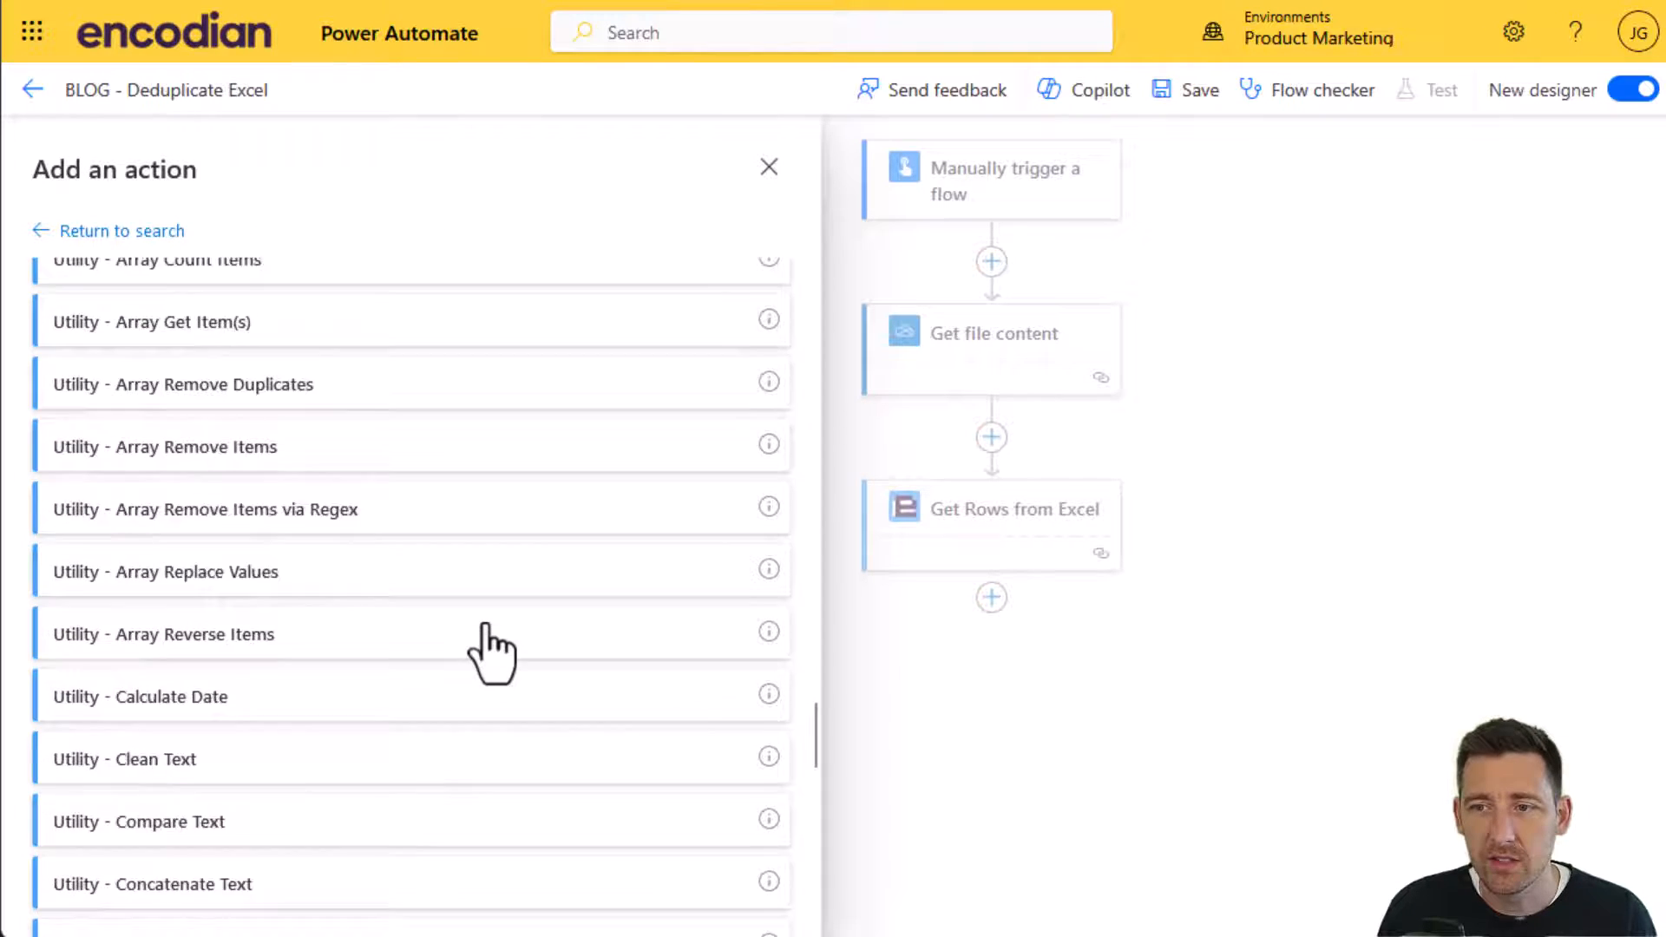
scroll(494, 645, down, 5)
scroll(495, 644, down, 2)
scroll(496, 645, down, 5)
scroll(495, 645, down, 2)
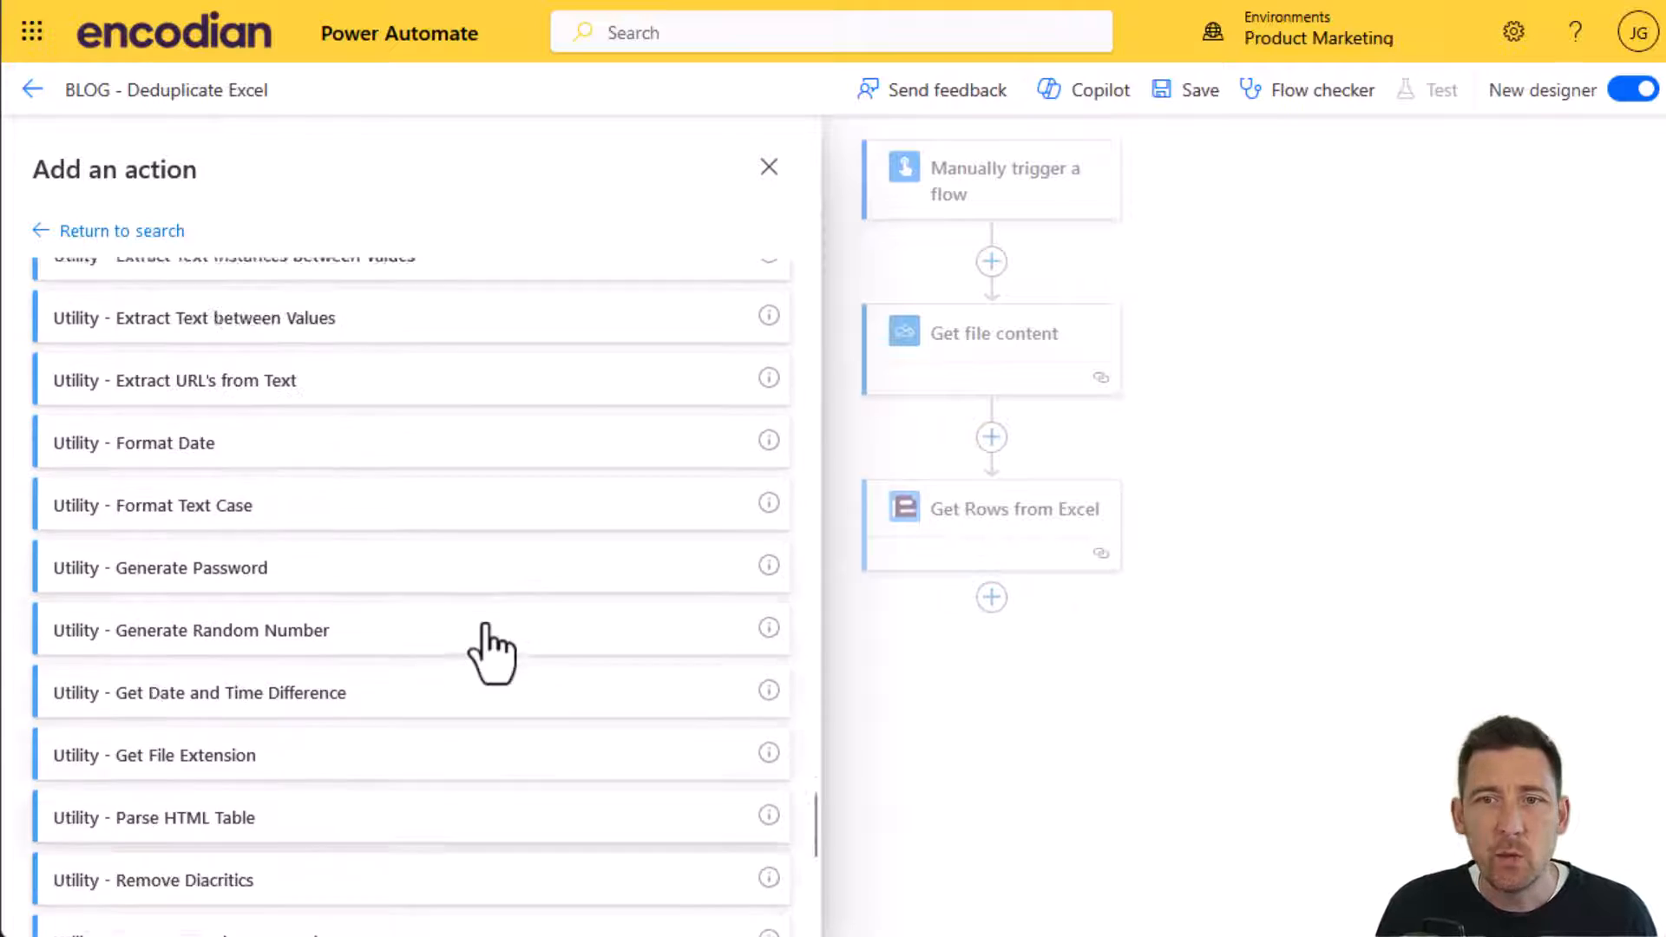
scroll(496, 643, up, 1)
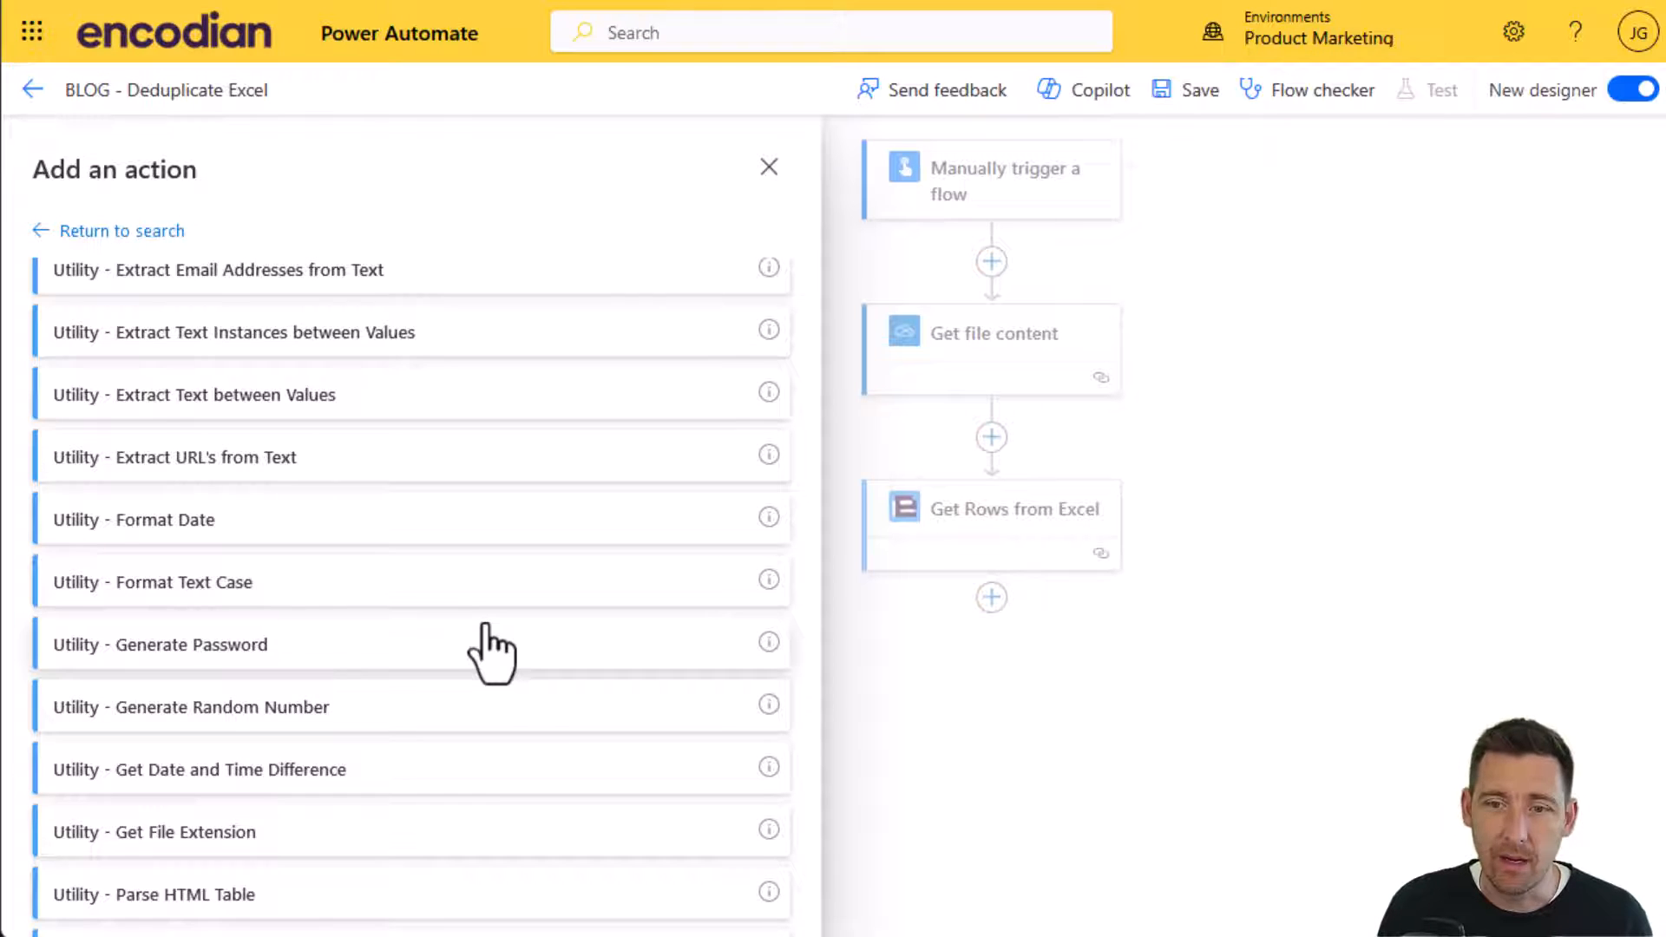
scroll(476, 801, down, 4)
scroll(476, 801, down, 4)
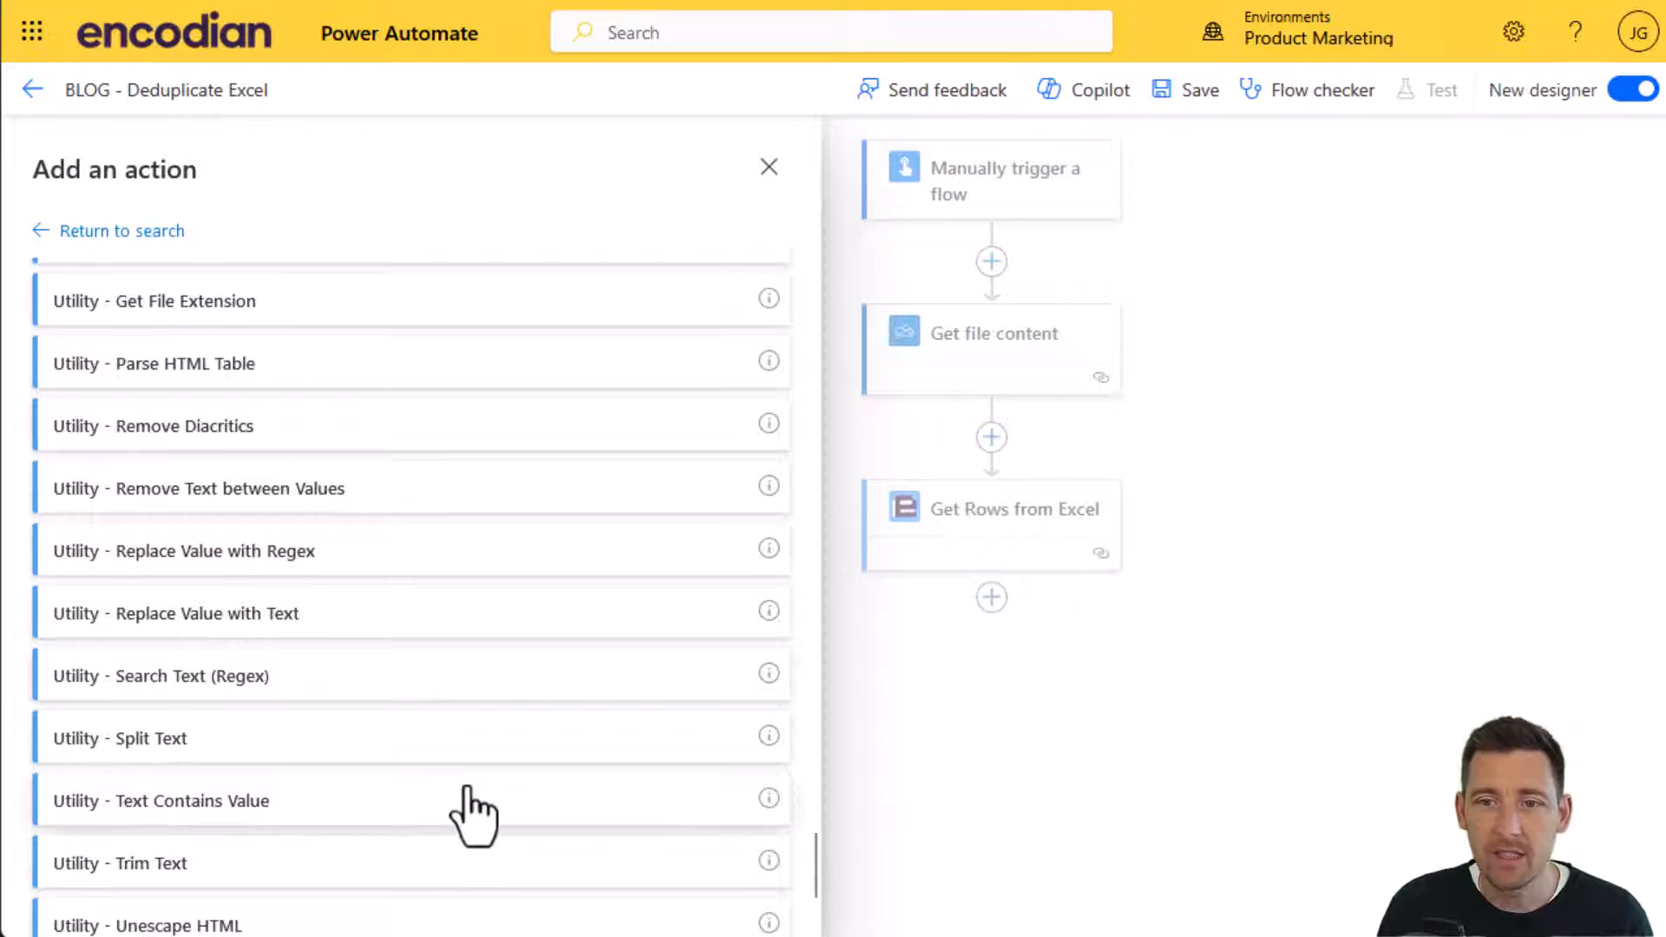
scroll(475, 813, down, 1)
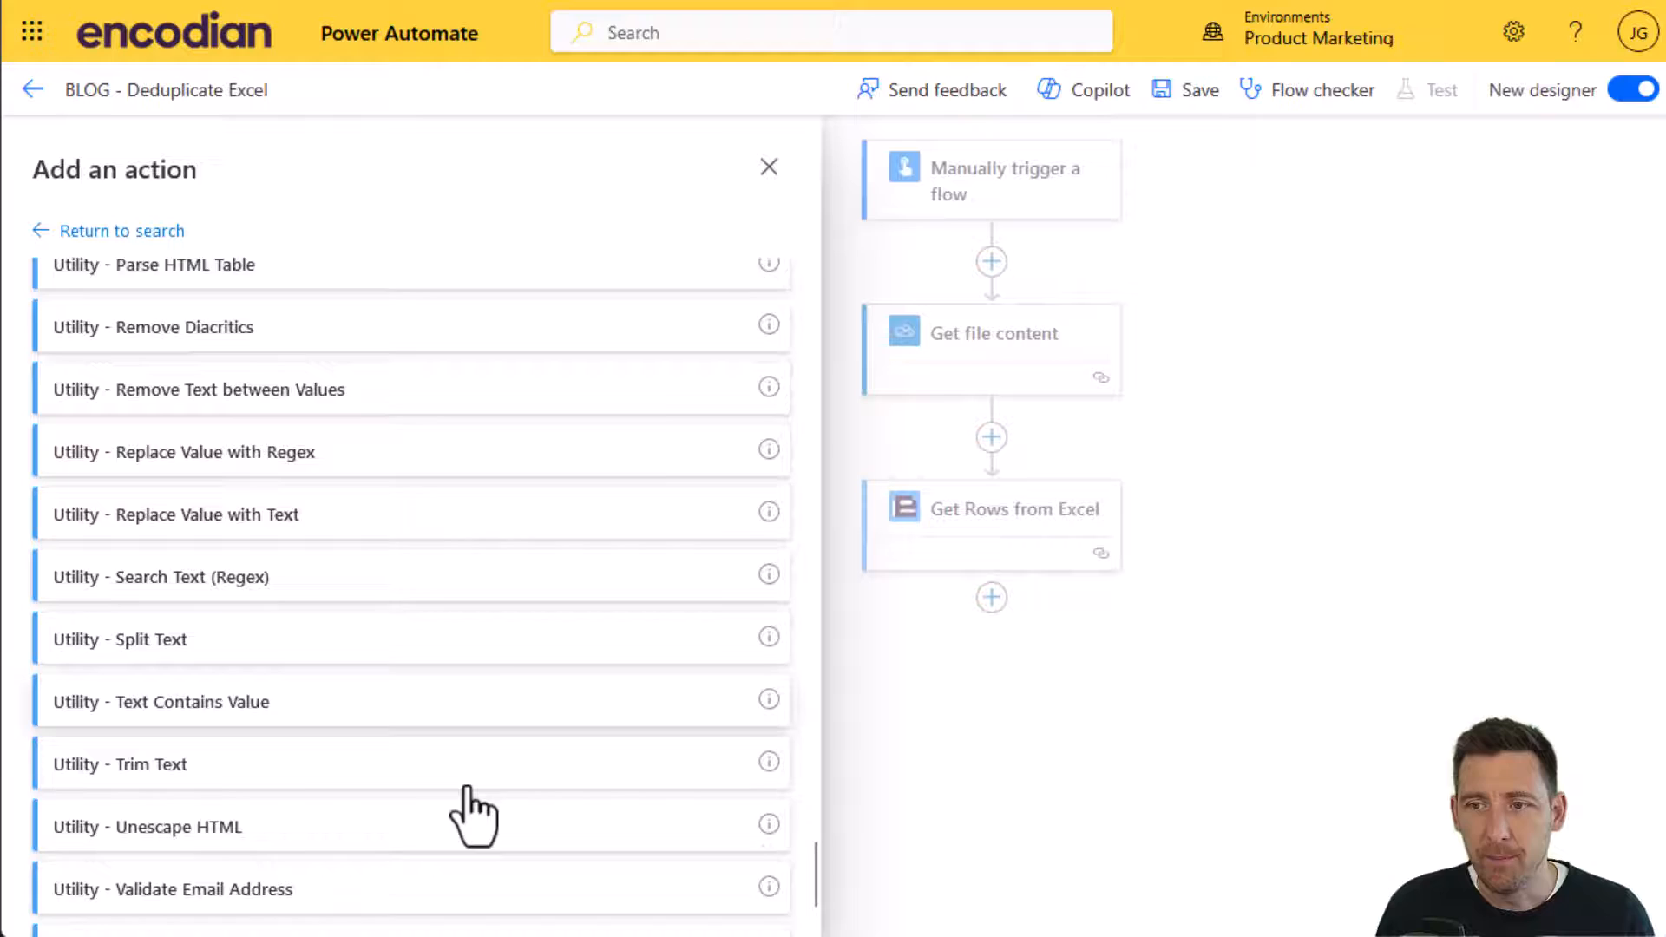
scroll(475, 813, down, 1)
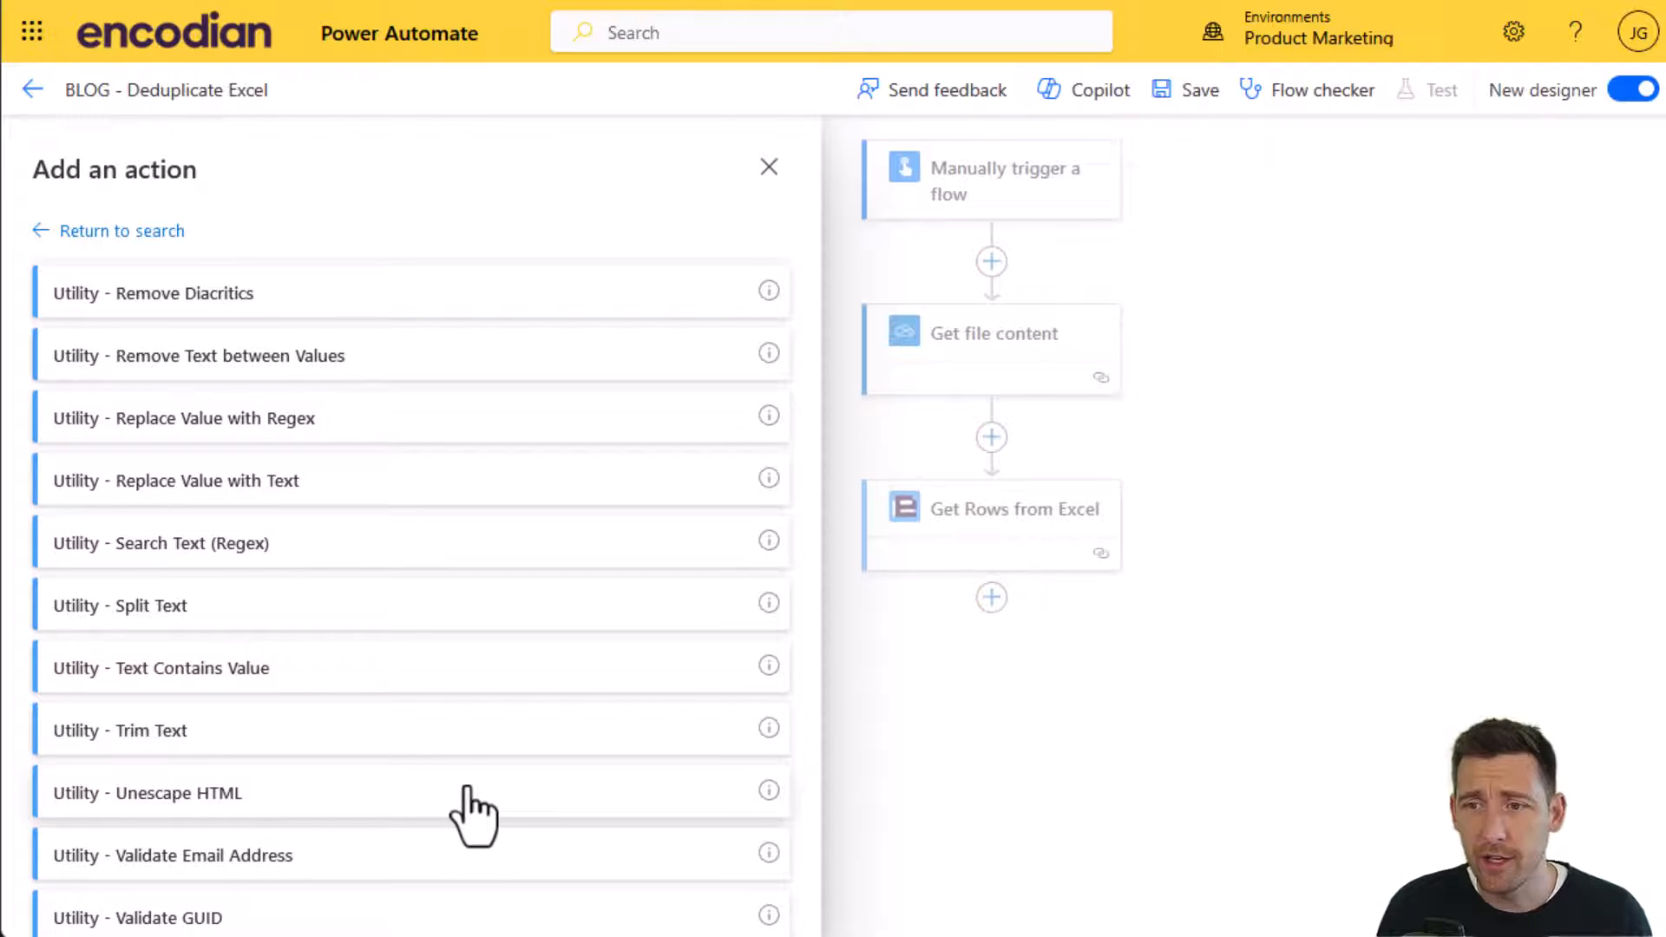
scroll(475, 813, up, 2)
scroll(475, 813, up, 2)
scroll(476, 813, up, 2)
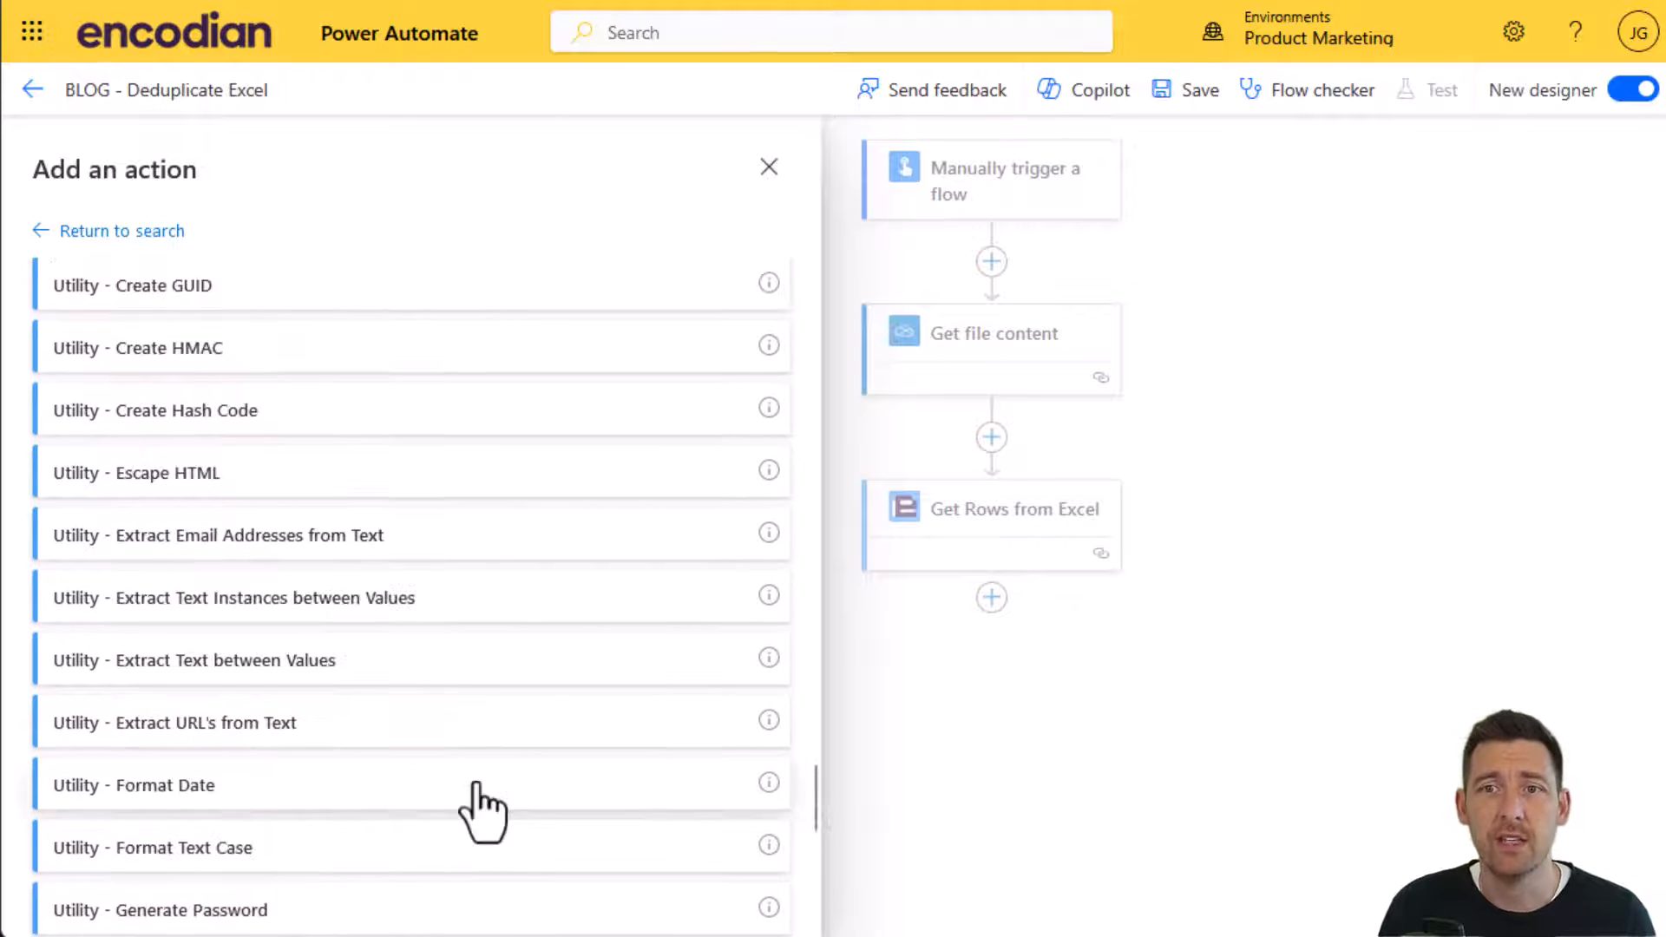
scroll(481, 810, up, 2)
scroll(482, 810, up, 2)
scroll(482, 810, up, 1)
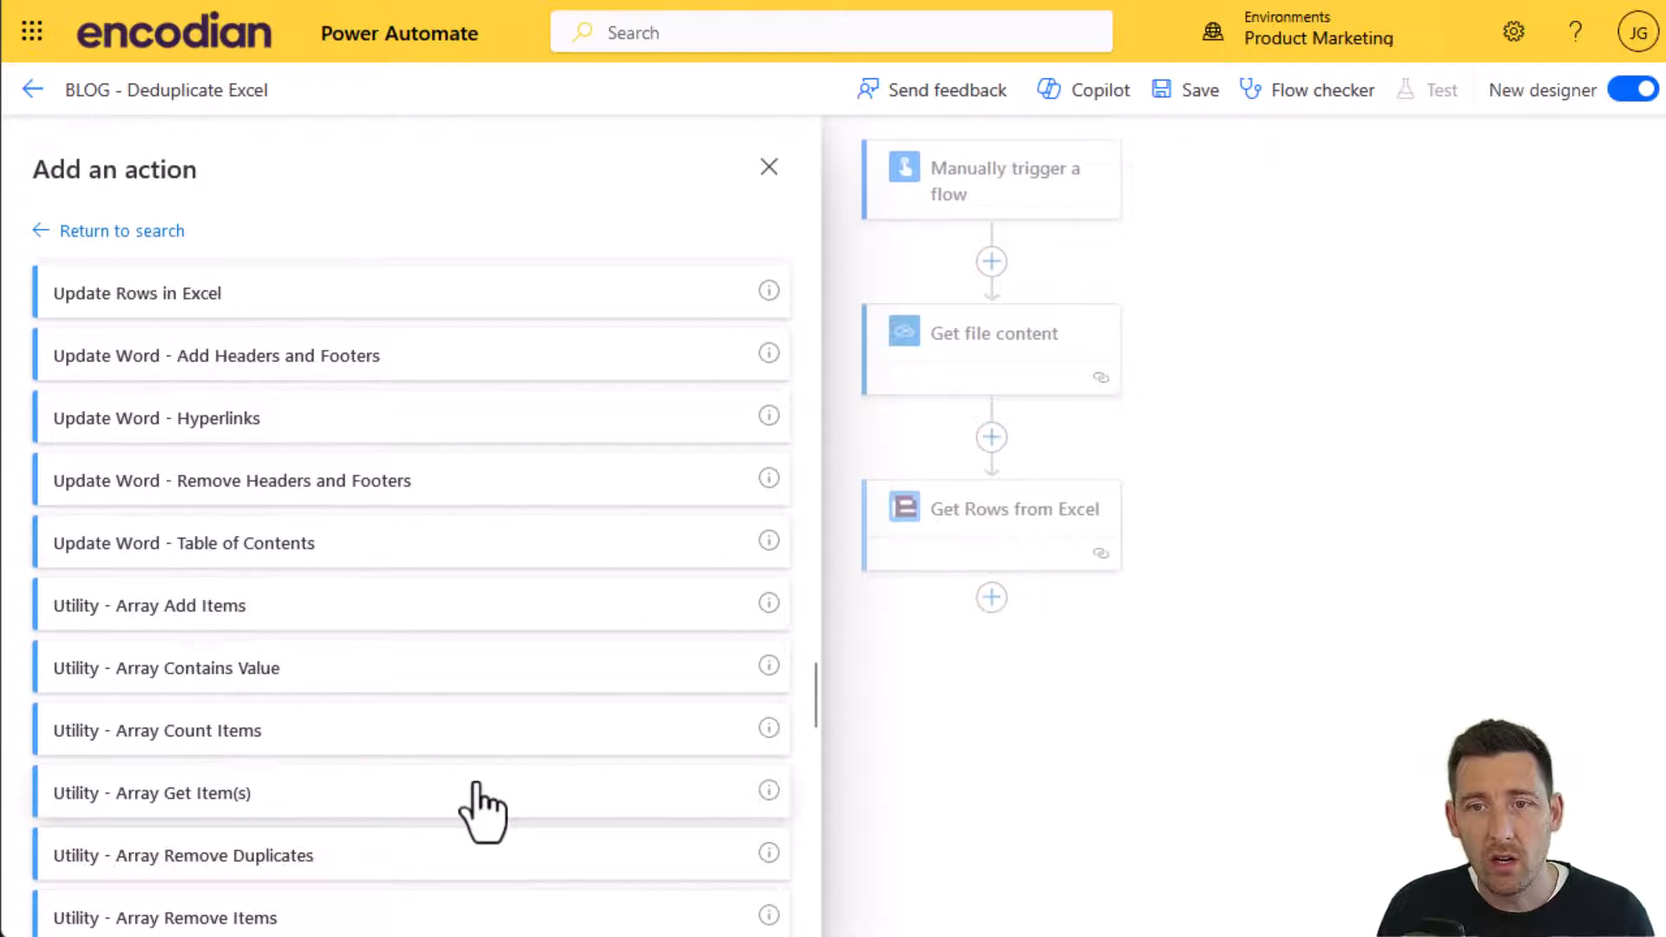
scroll(484, 811, down, 2)
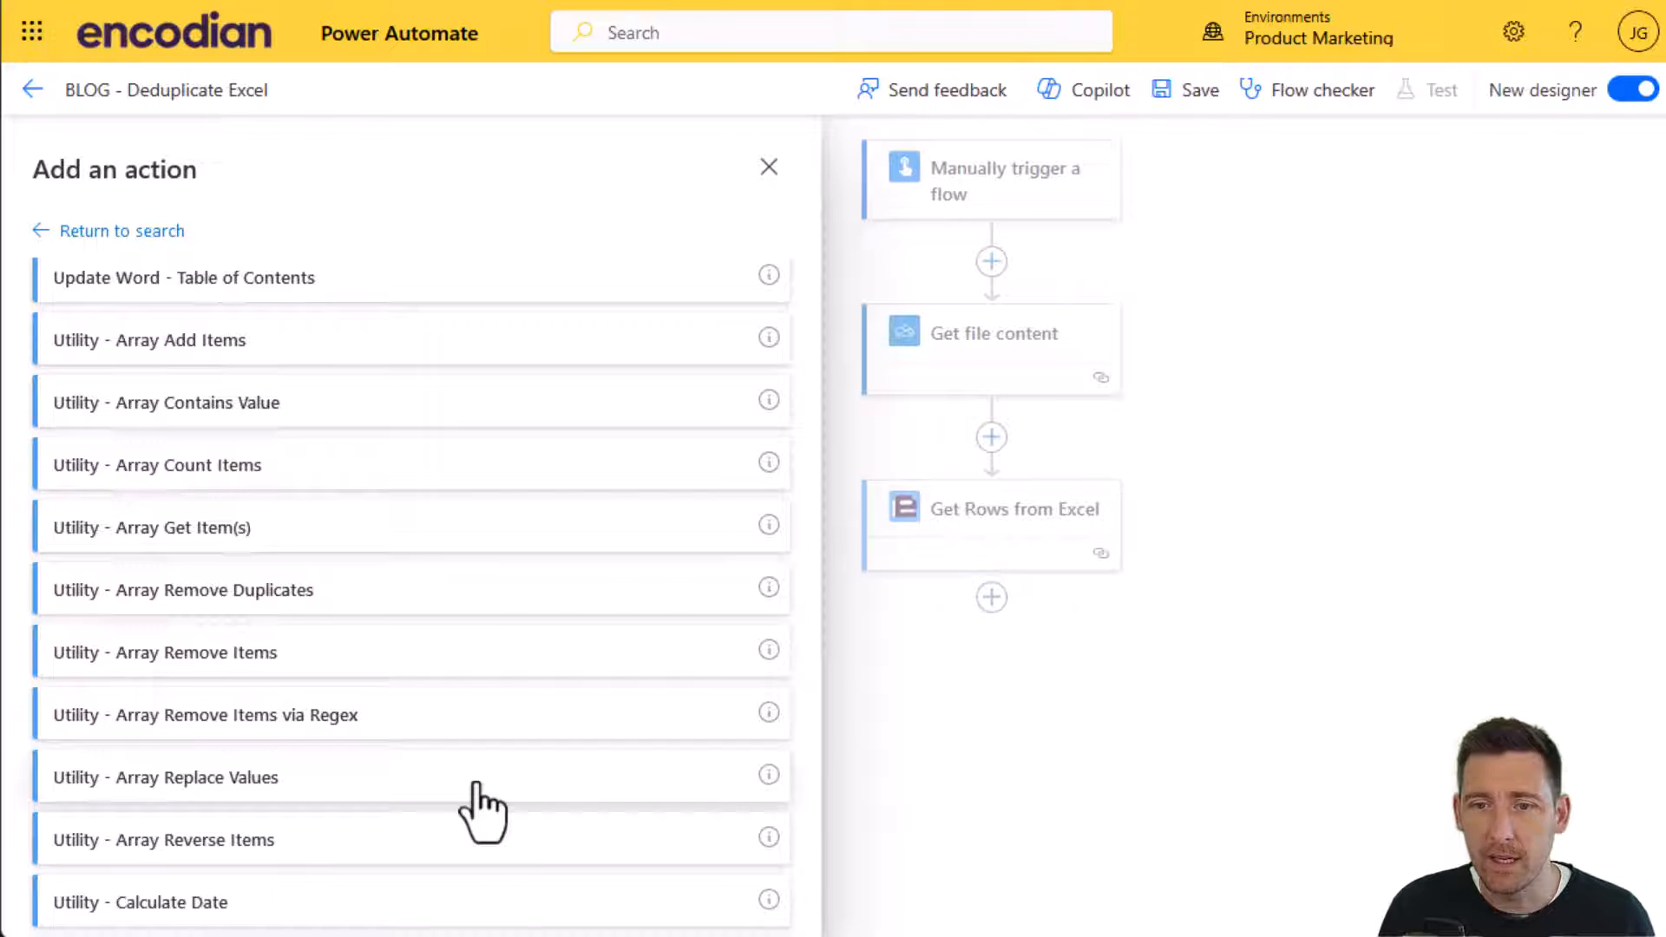
Add Utility - Array Remove Duplicates with Row Data from Get Rows from Excel as its Data.
click(401, 600)
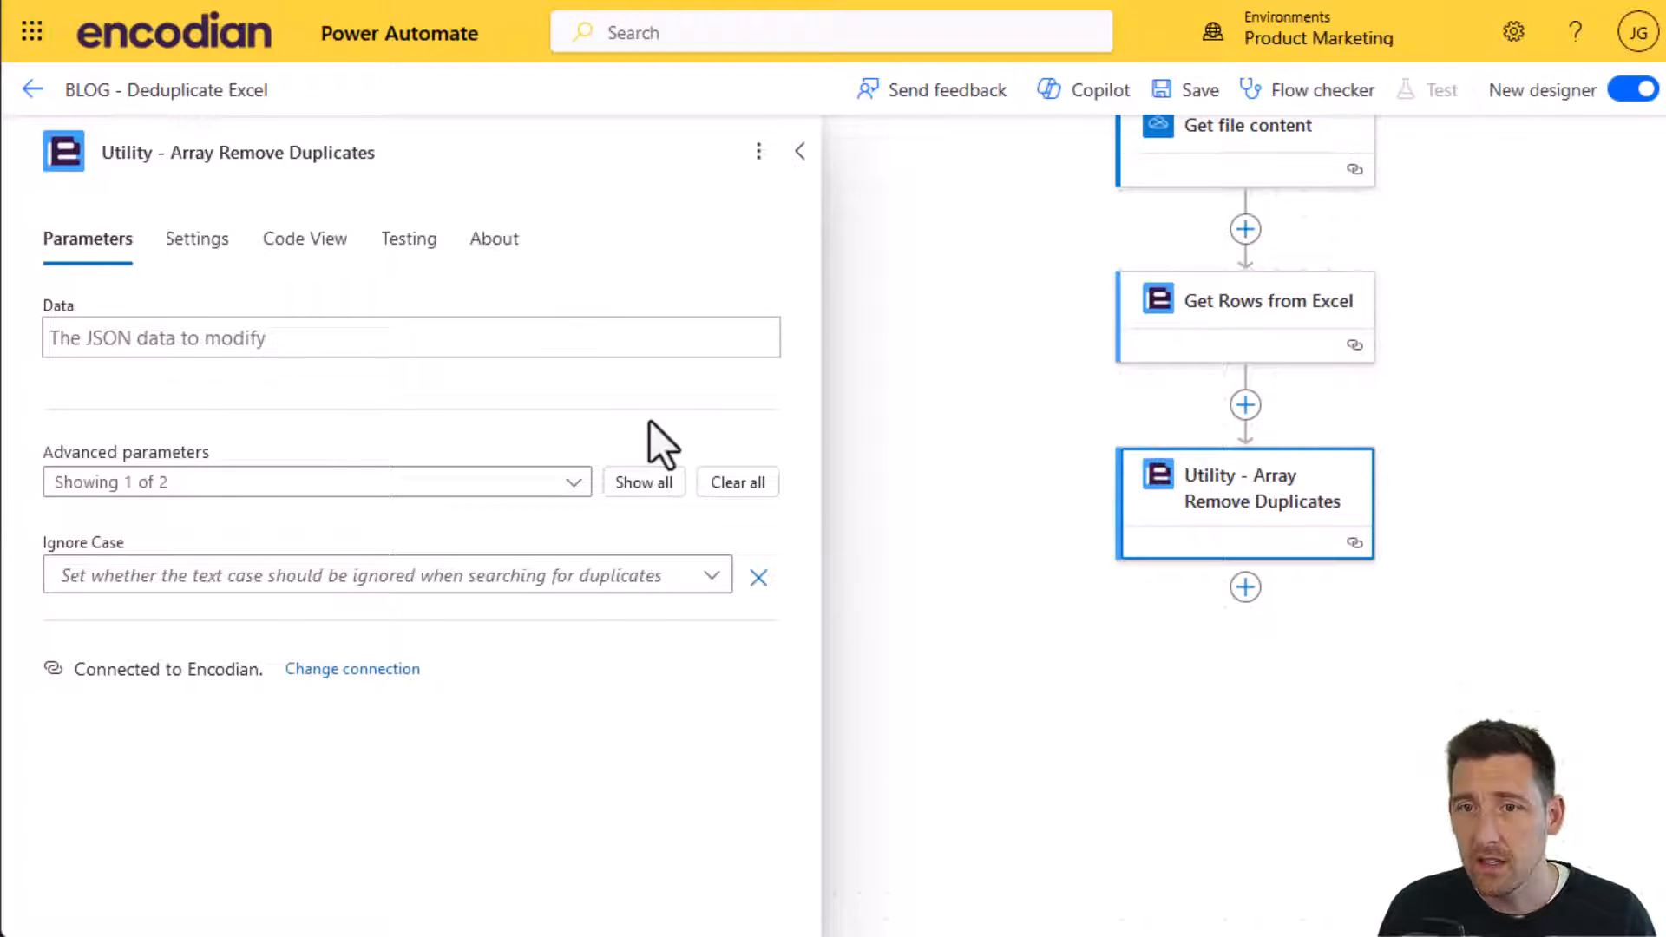
click(261, 337)
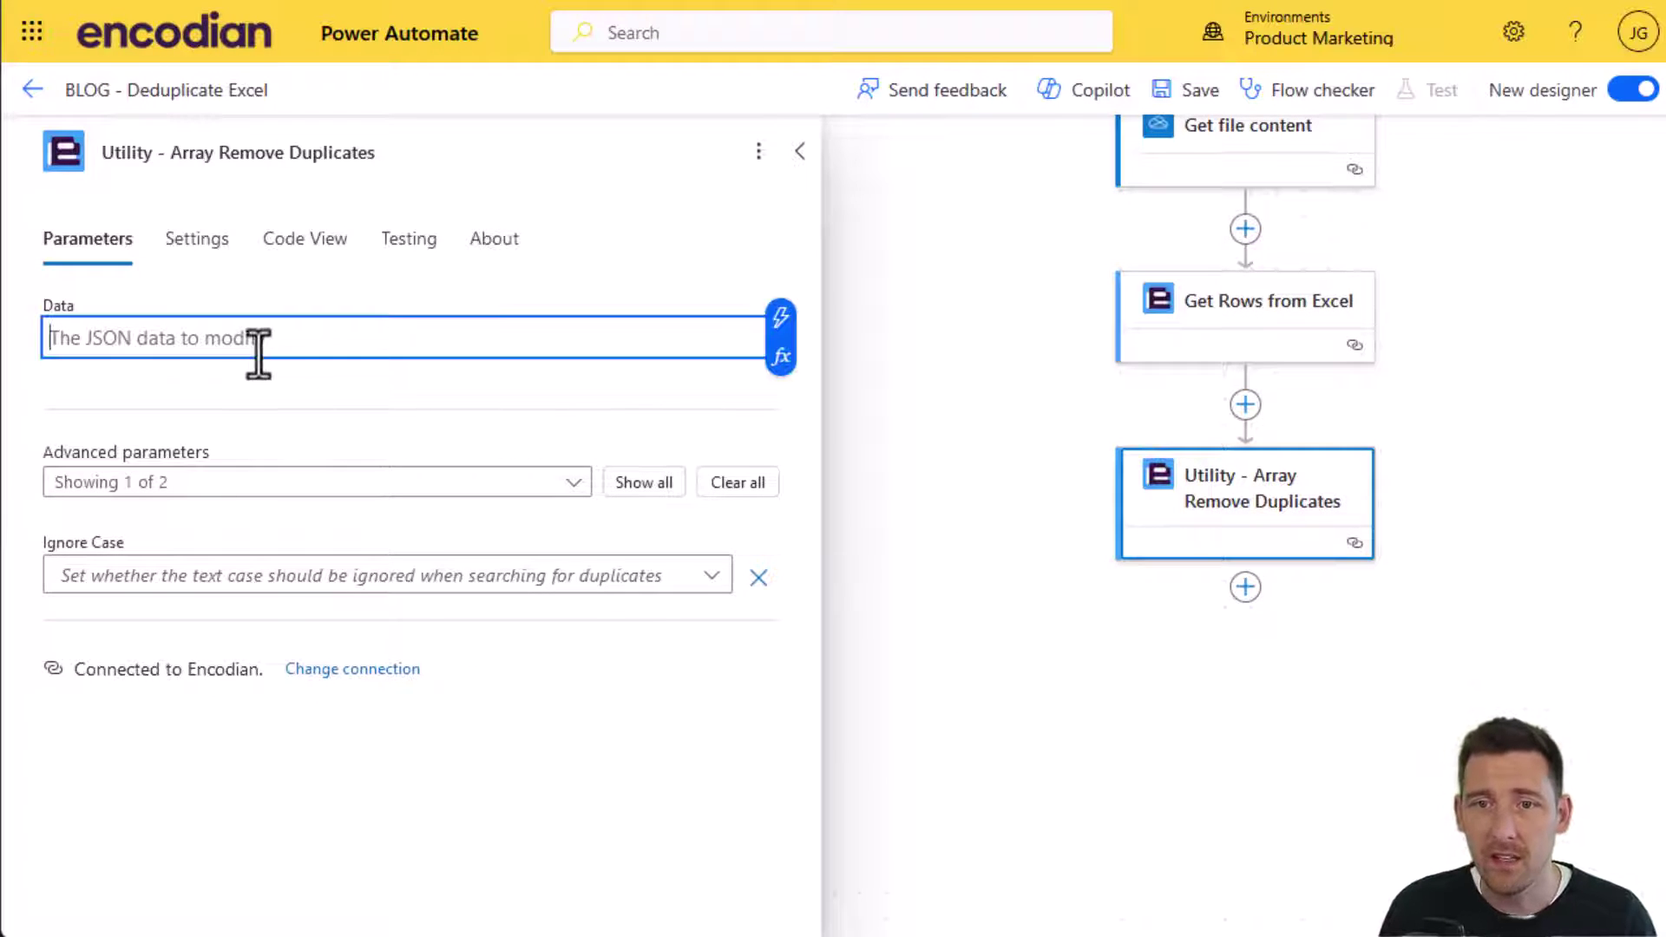
click(780, 323)
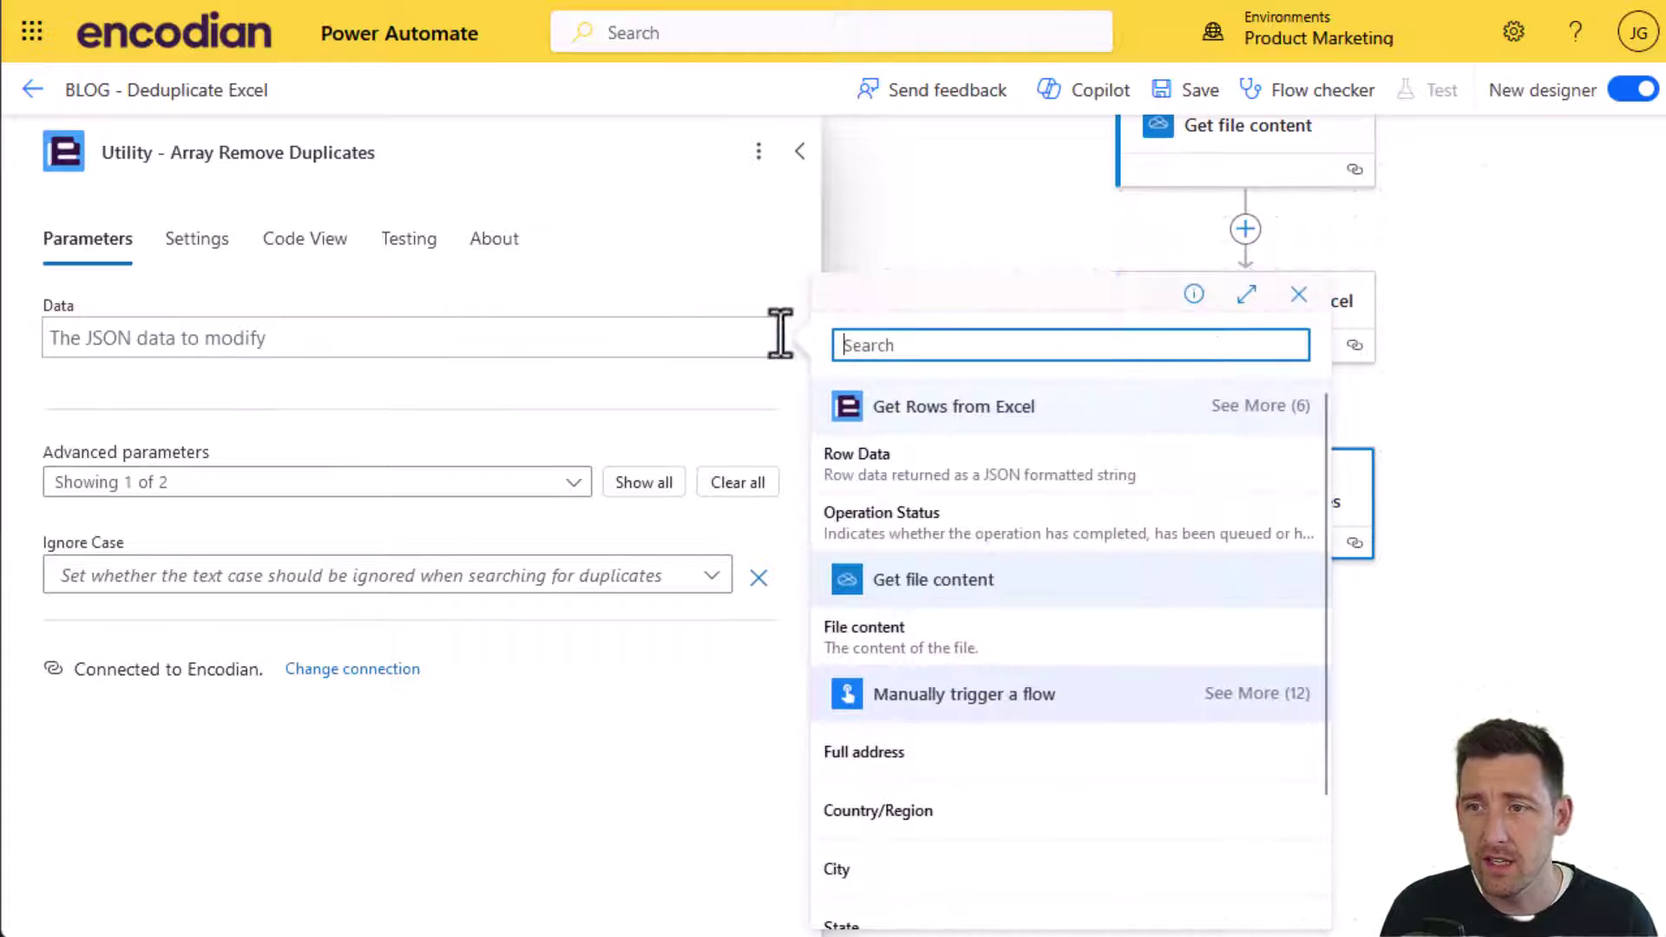
click(859, 463)
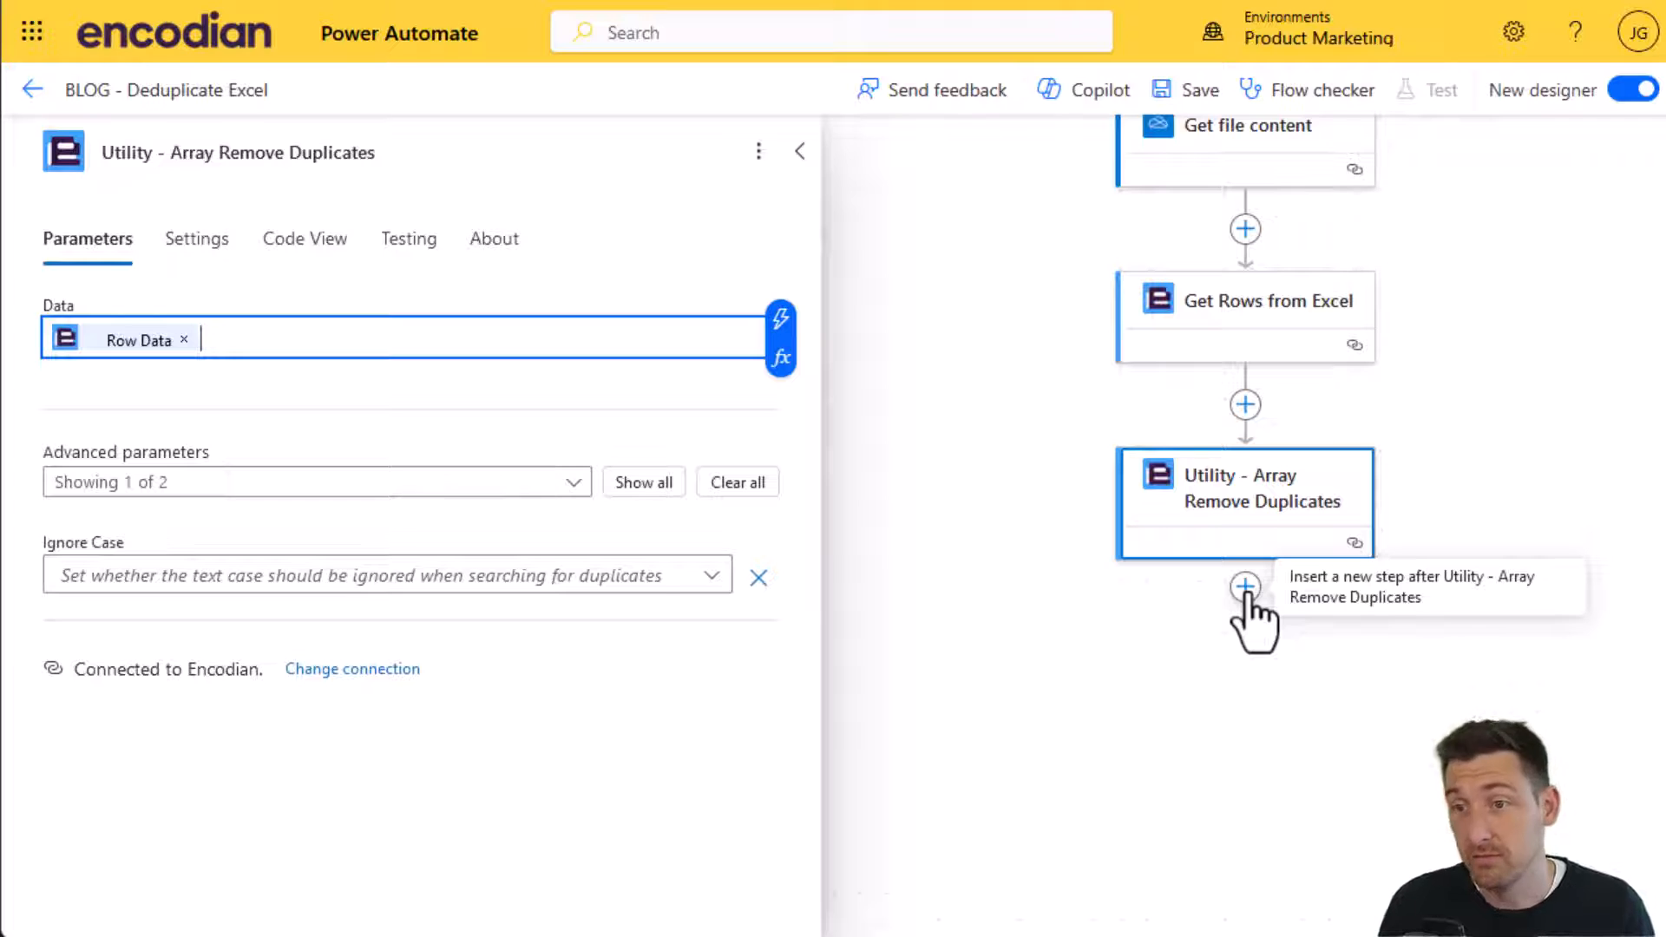
Start adding a new action after the Remove Duplicates step.
click(1246, 589)
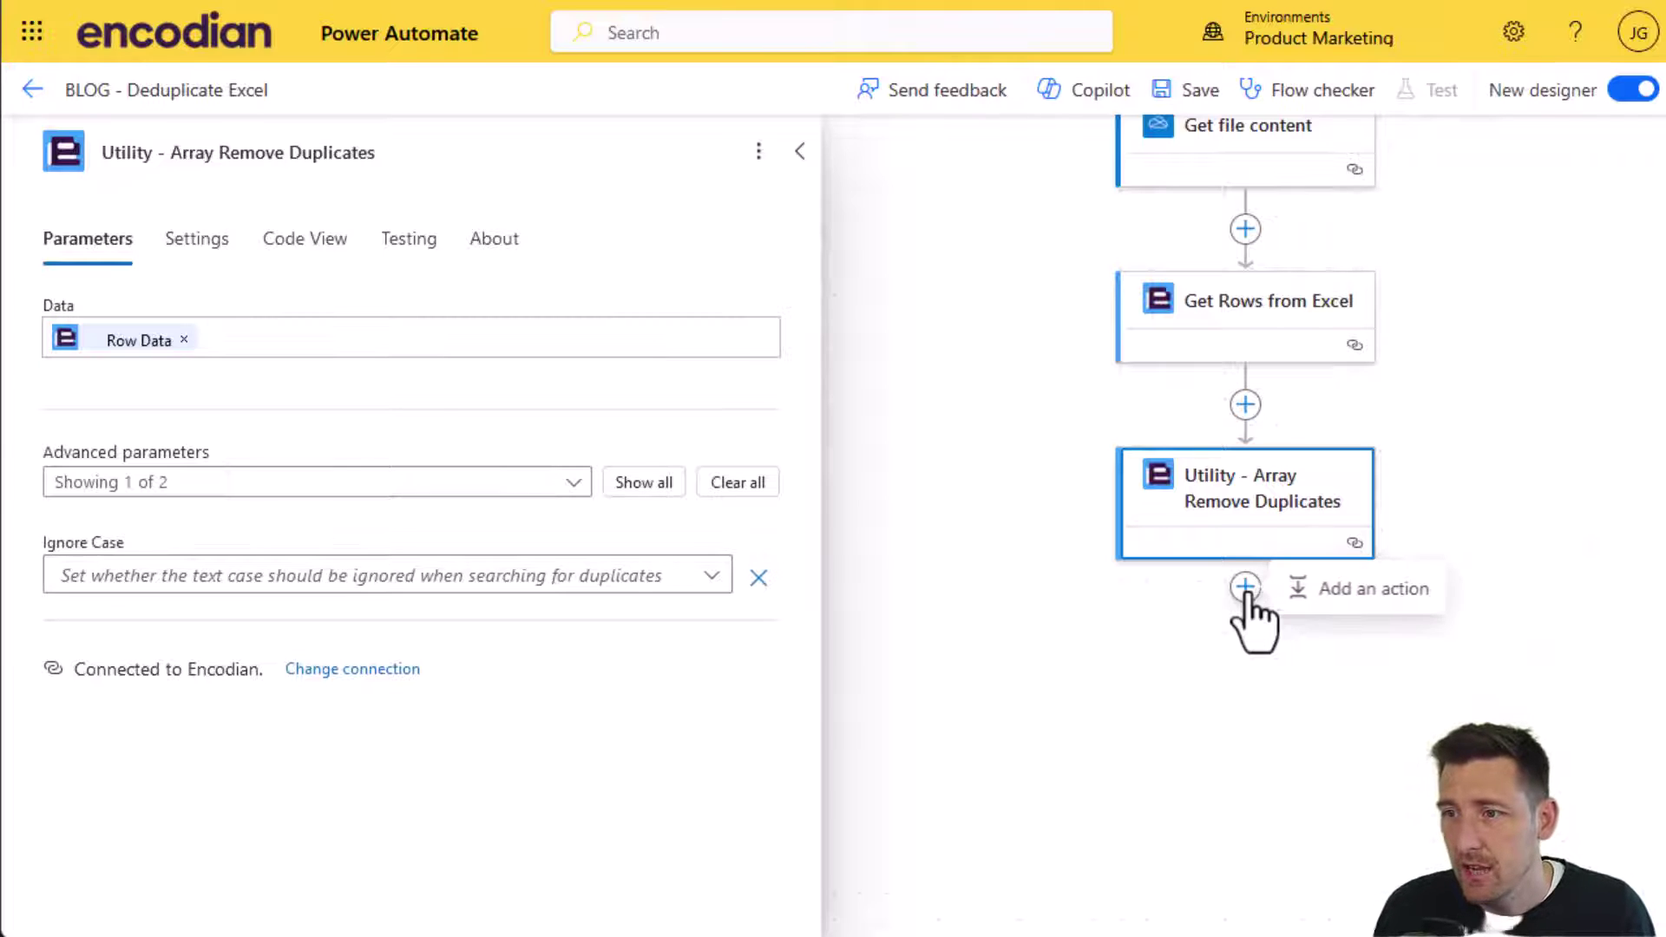
click(1354, 593)
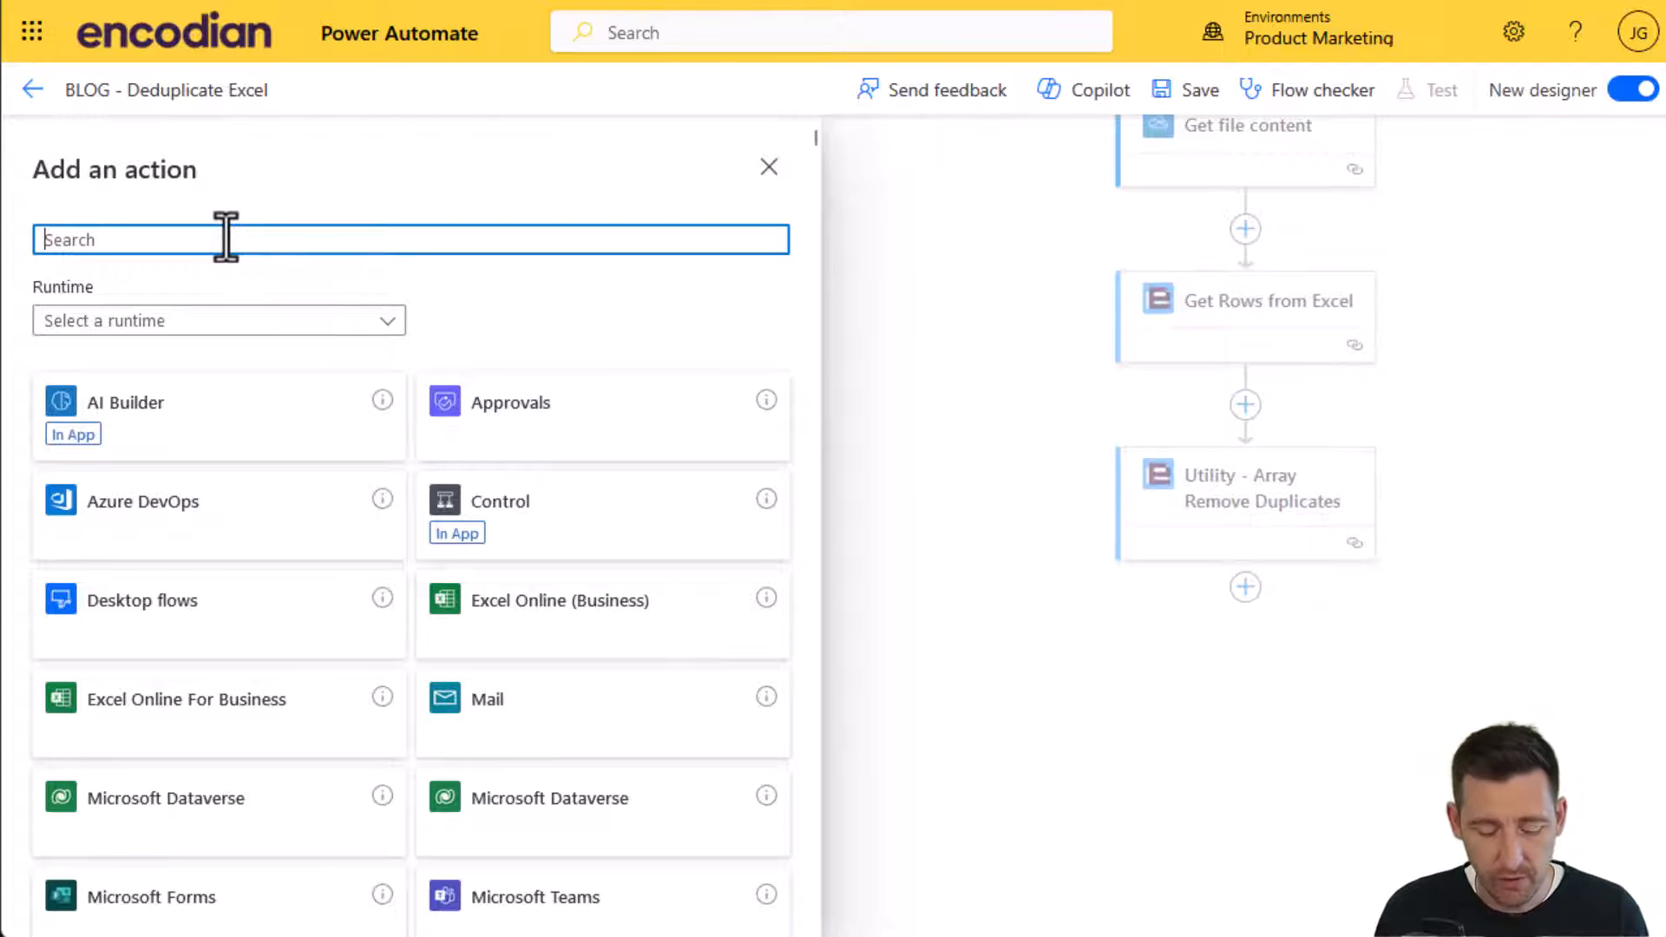
text(json to )
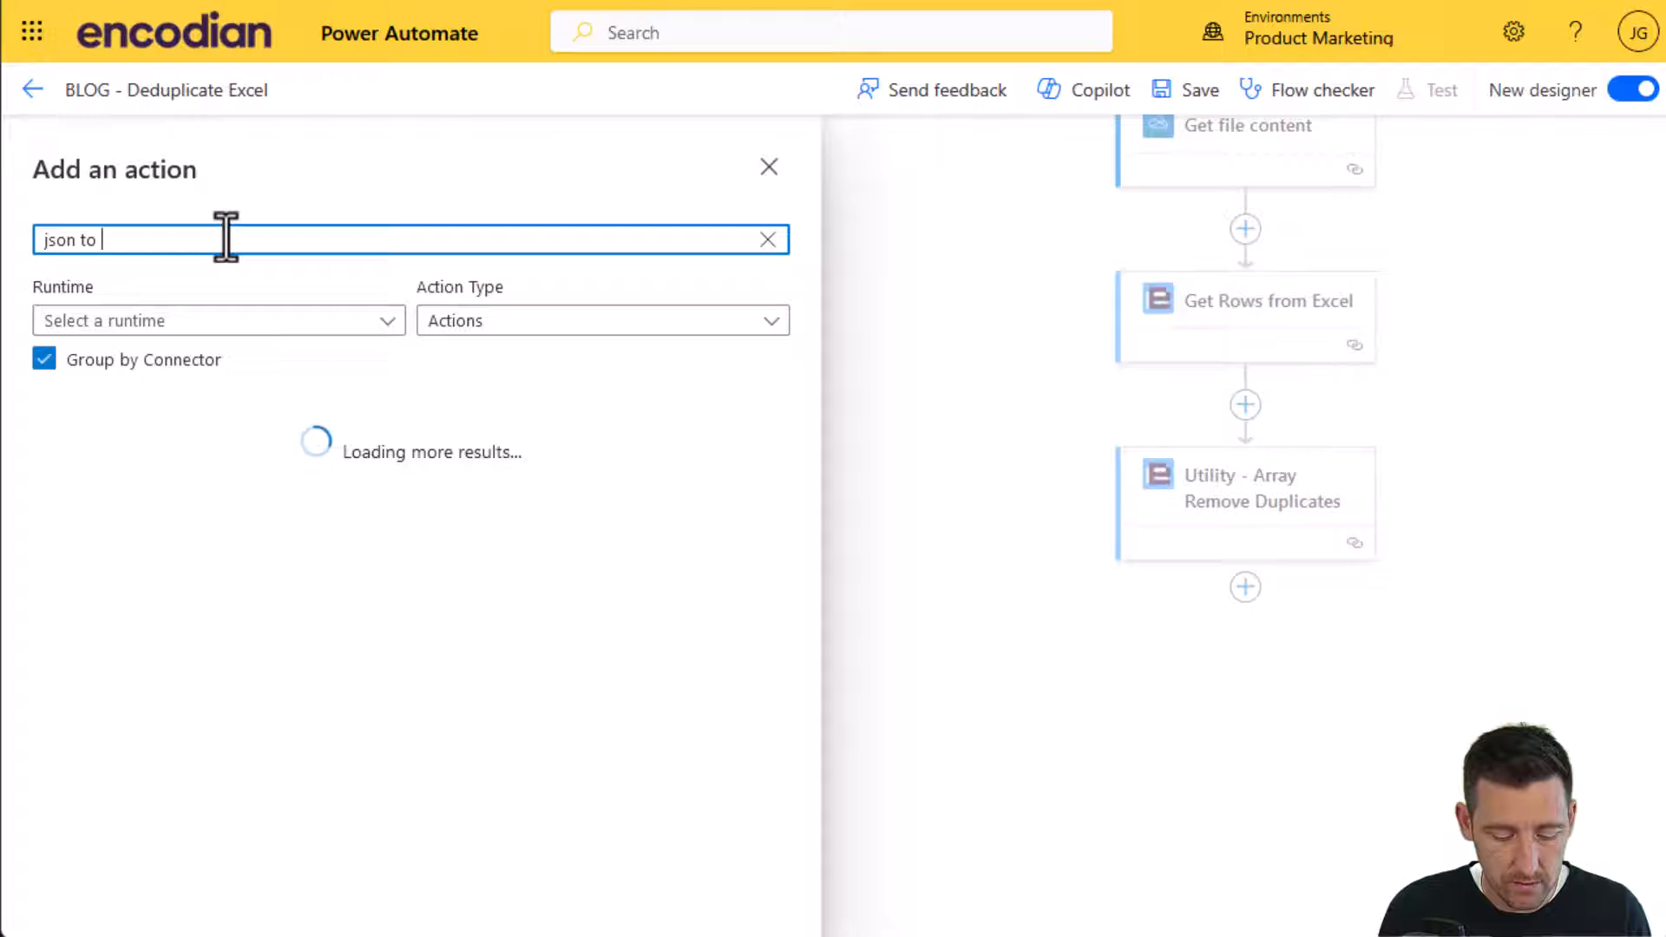
text(excel)
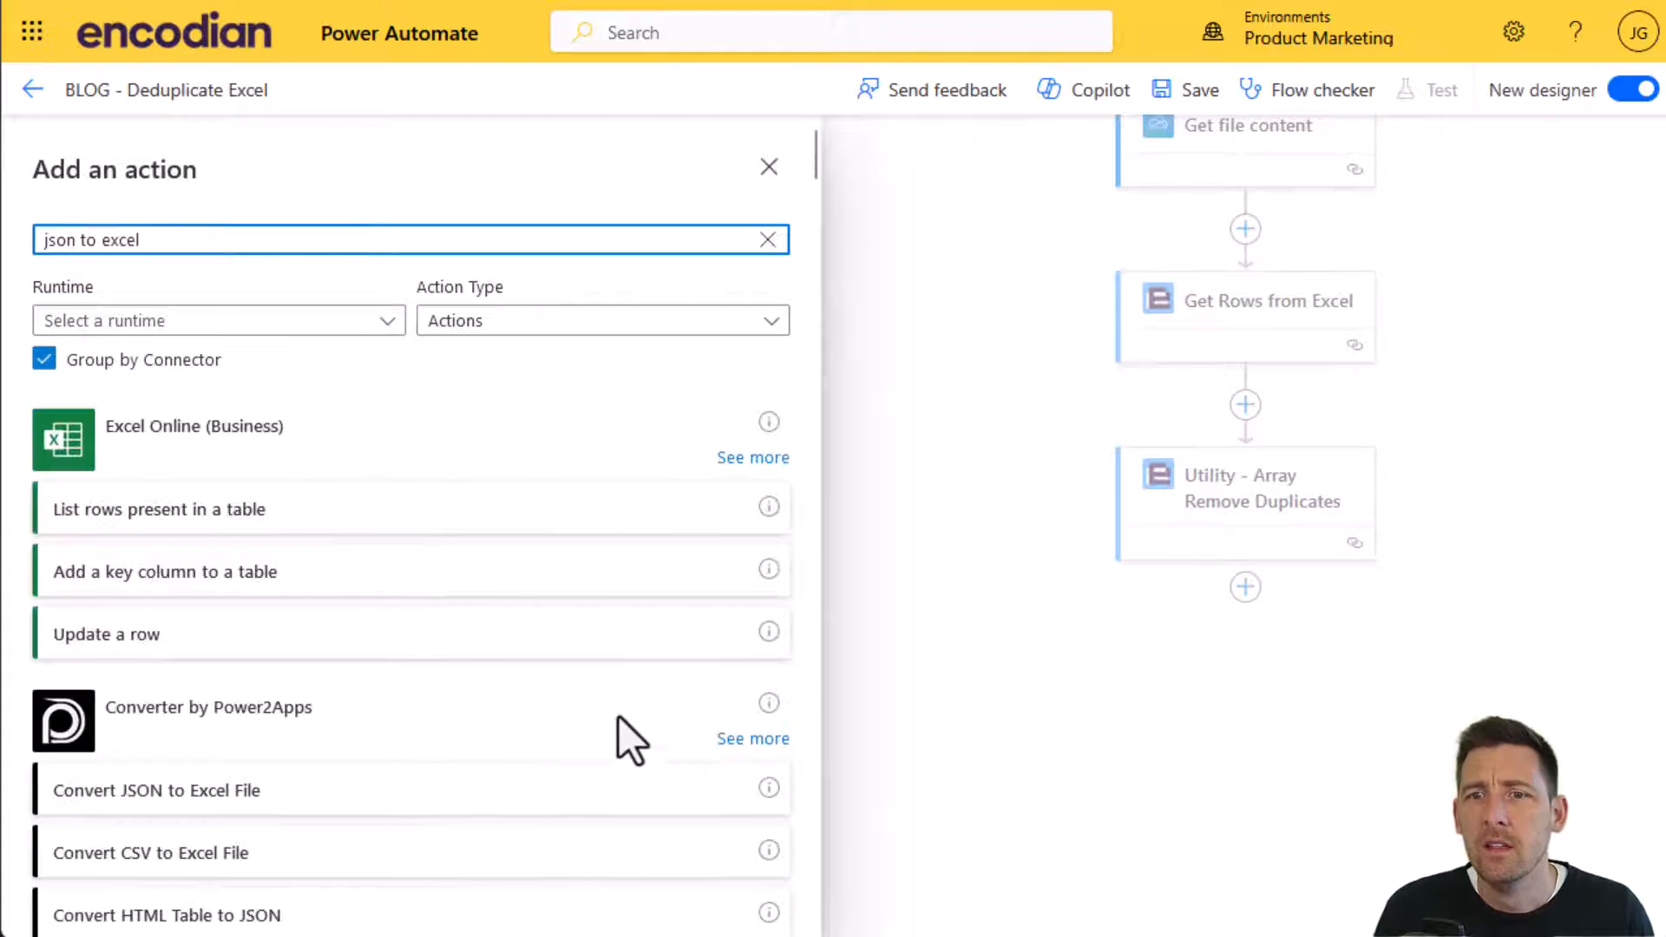
scroll(618, 716, down, 3)
scroll(507, 729, down, 1)
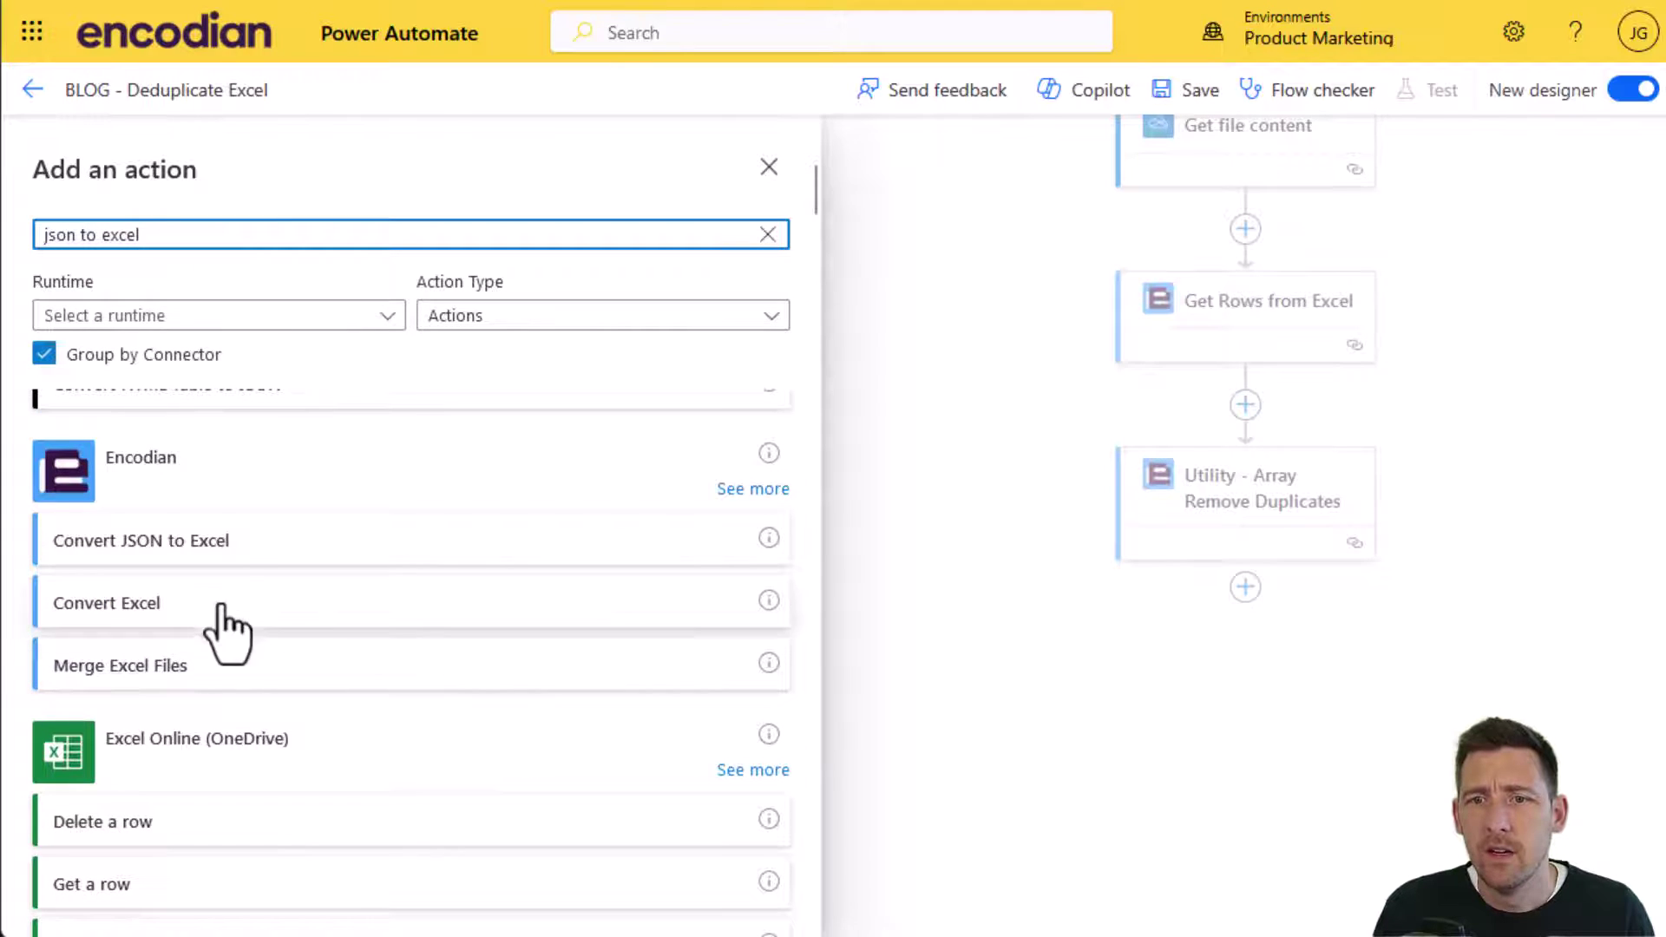
Add Convert JSON to Excel outputting Attendess_Updated.xlsx from the deduplicated Result.
click(202, 540)
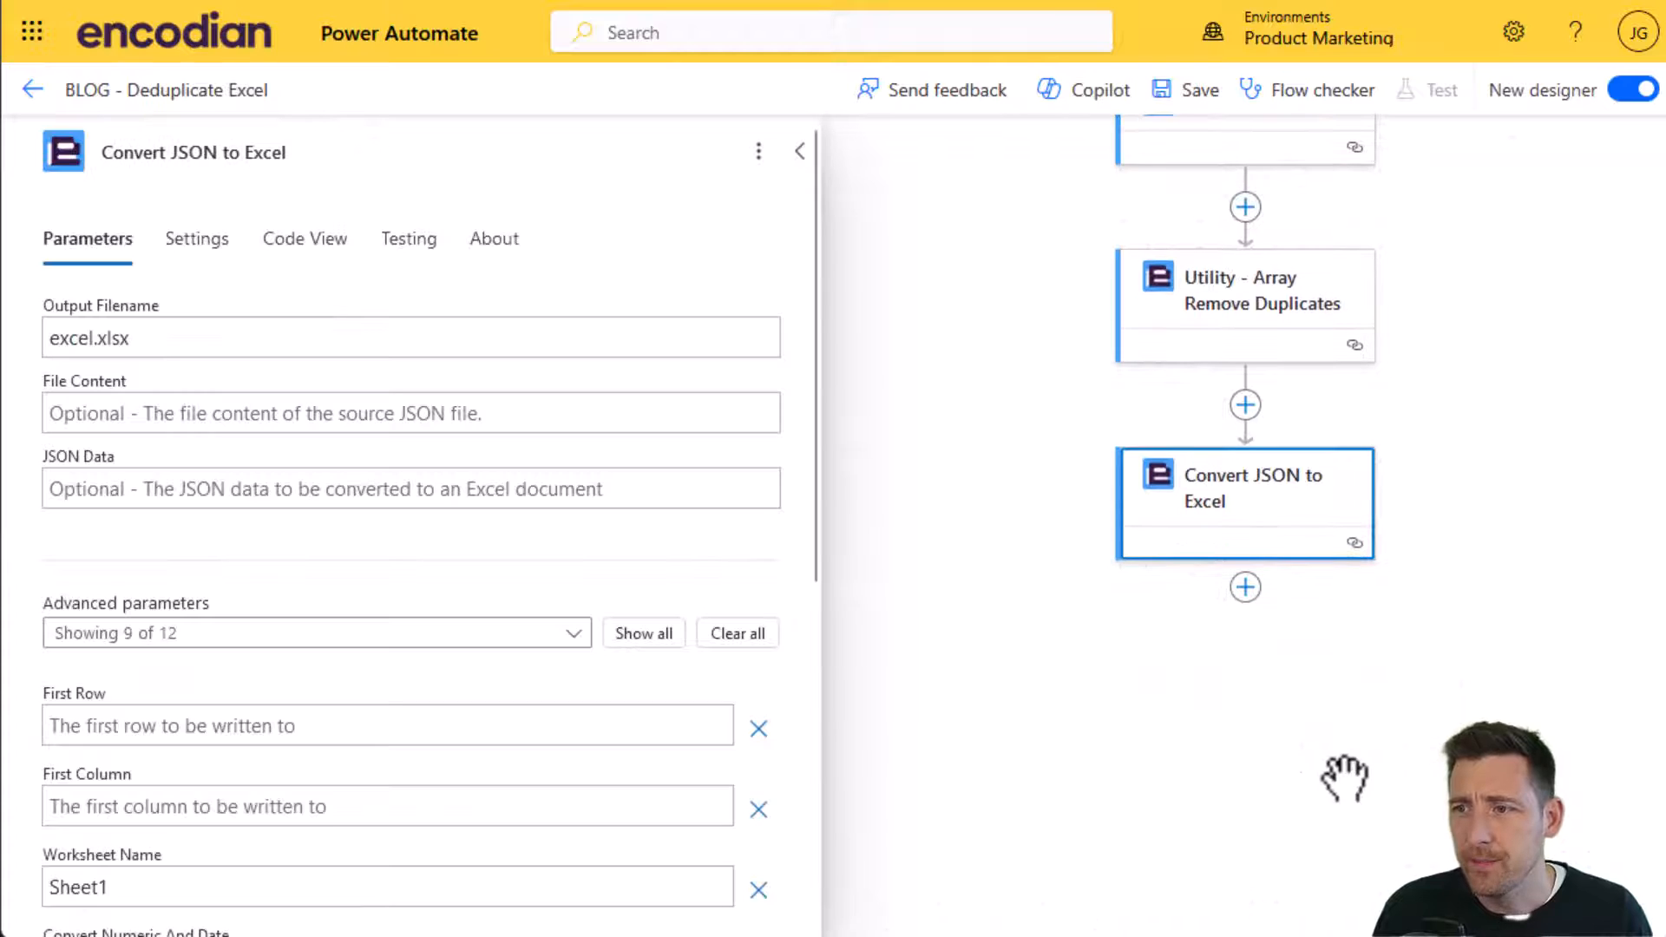
click(102, 339)
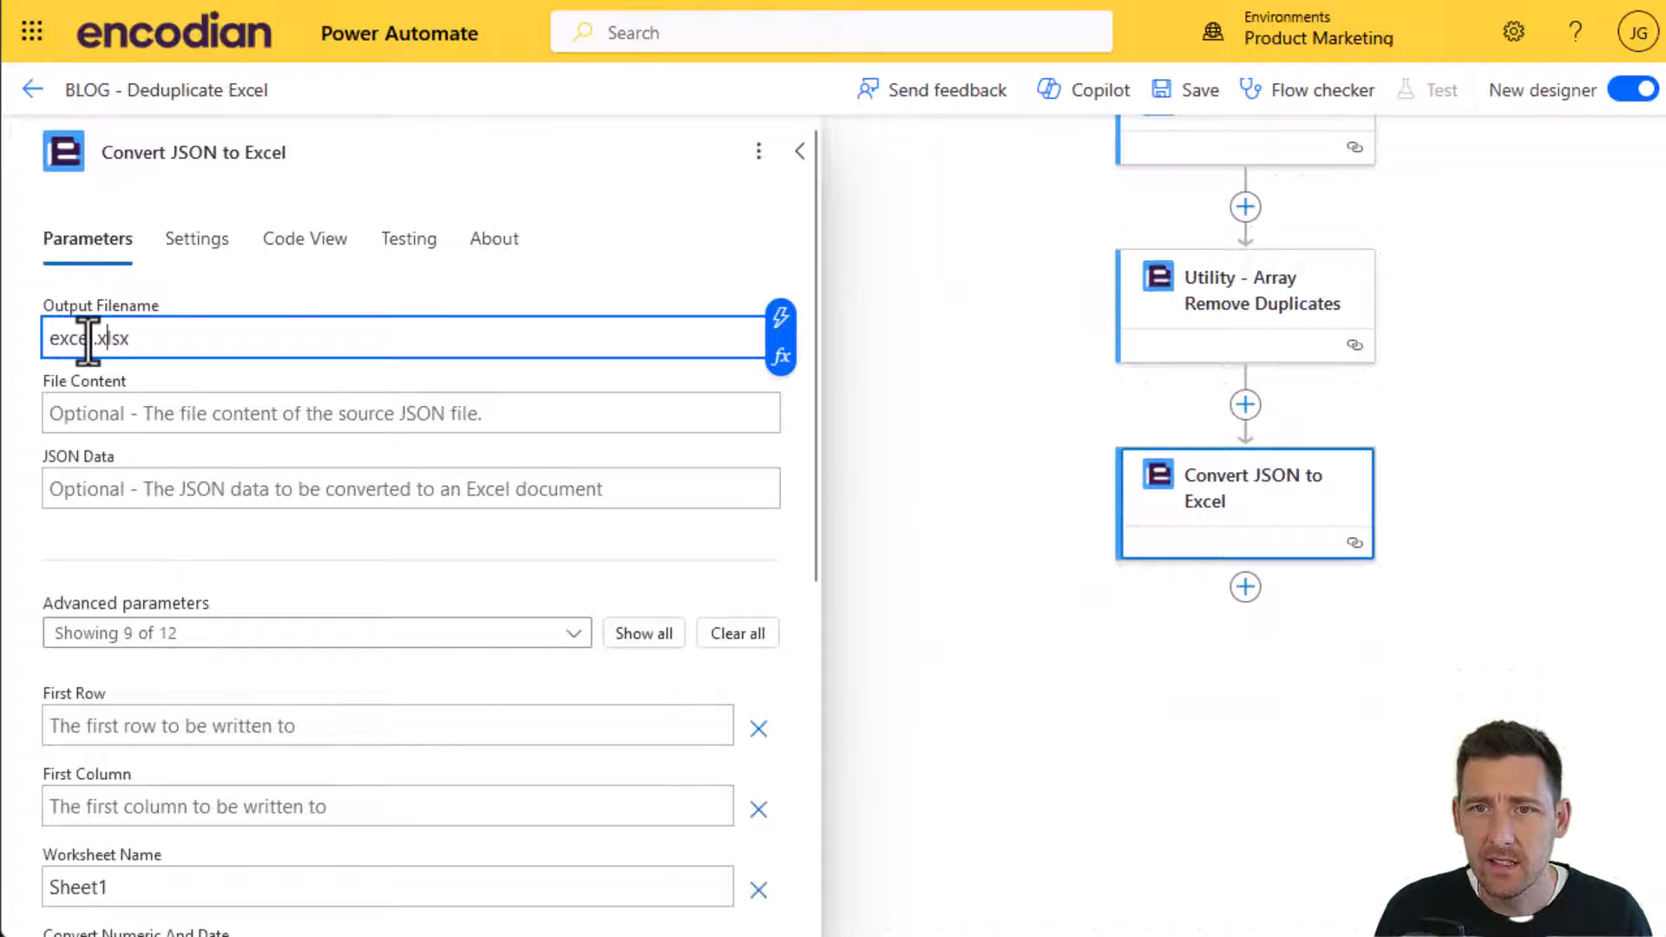
drag(93, 338, 32, 351)
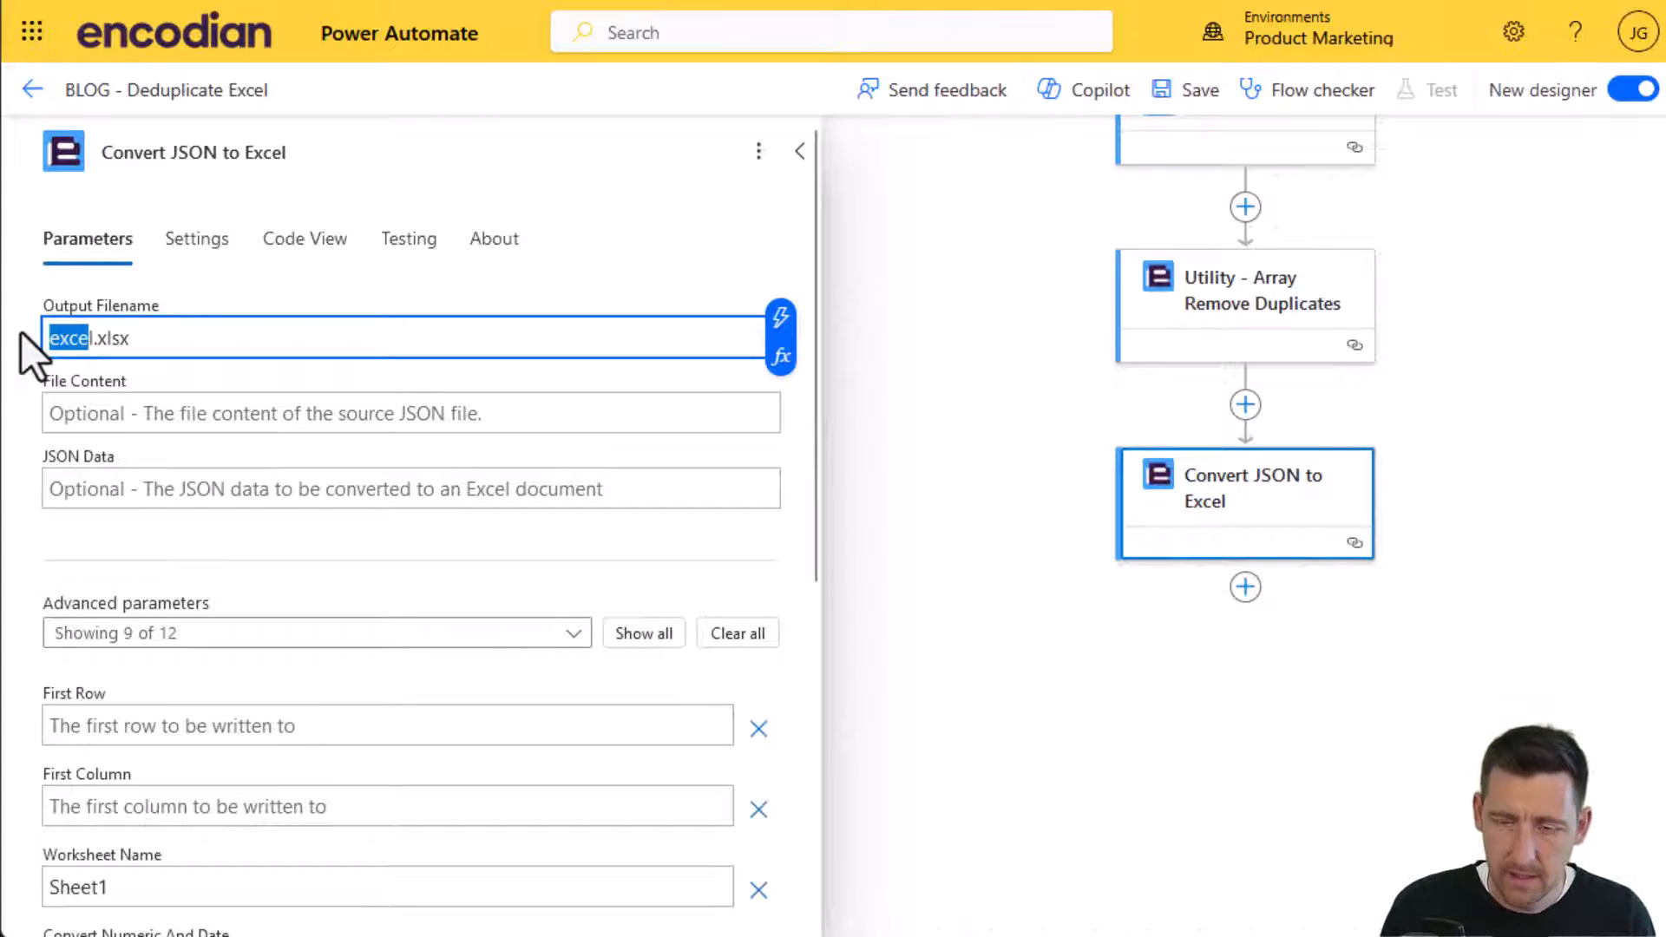
key(BackSpace)
click(97, 492)
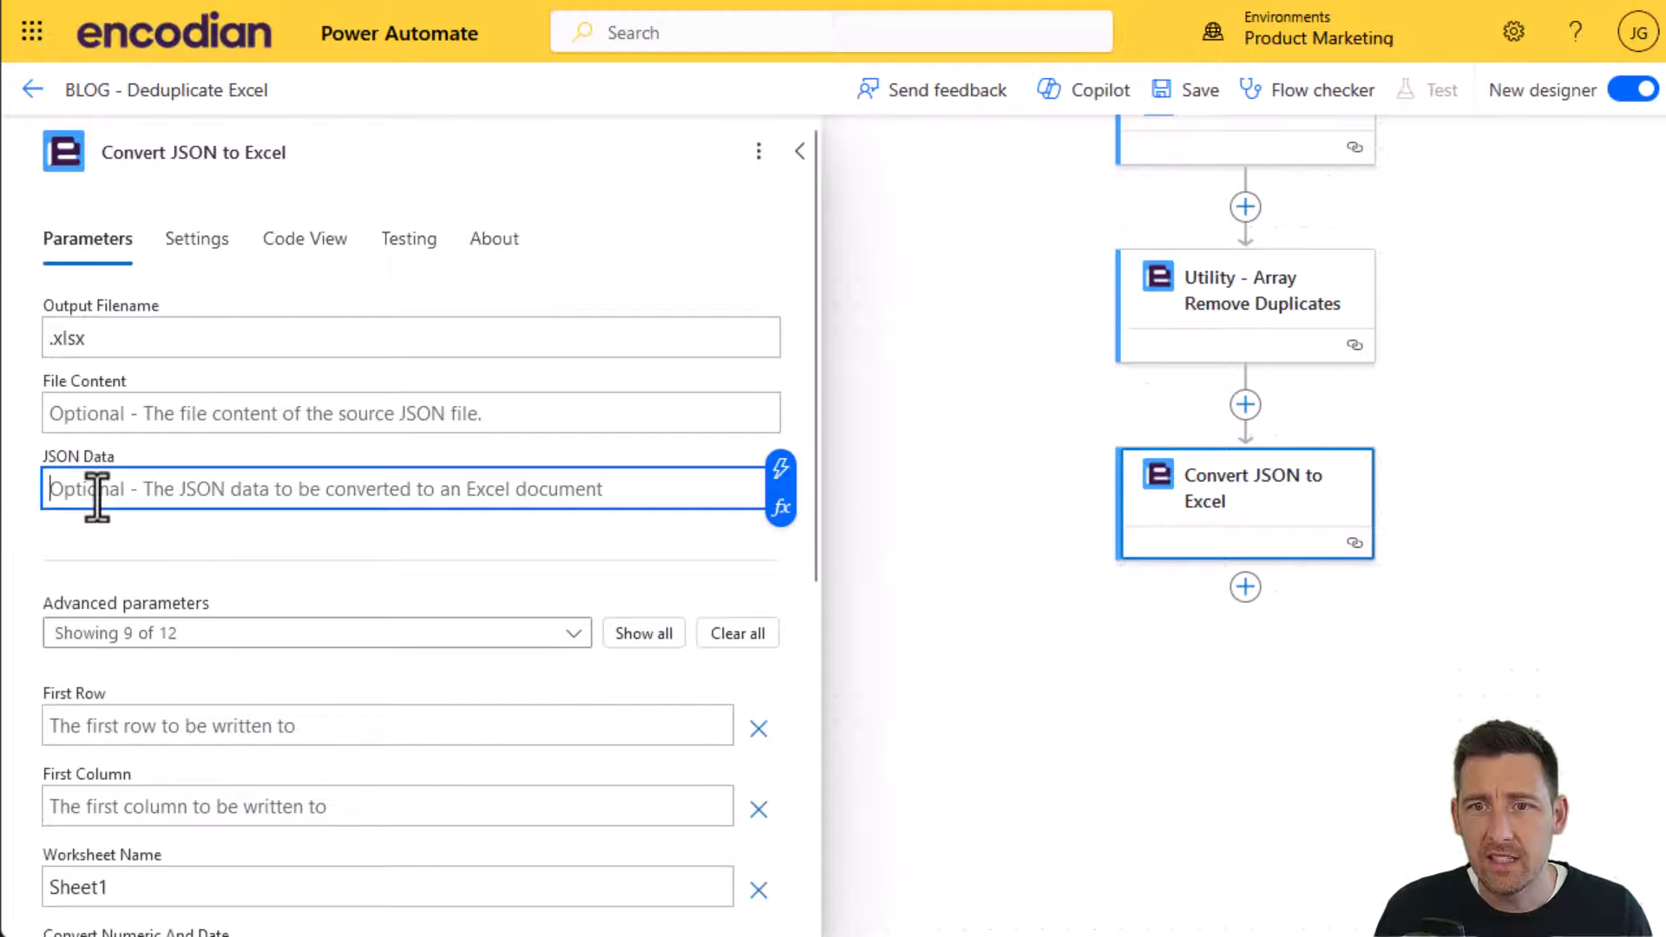
click(781, 472)
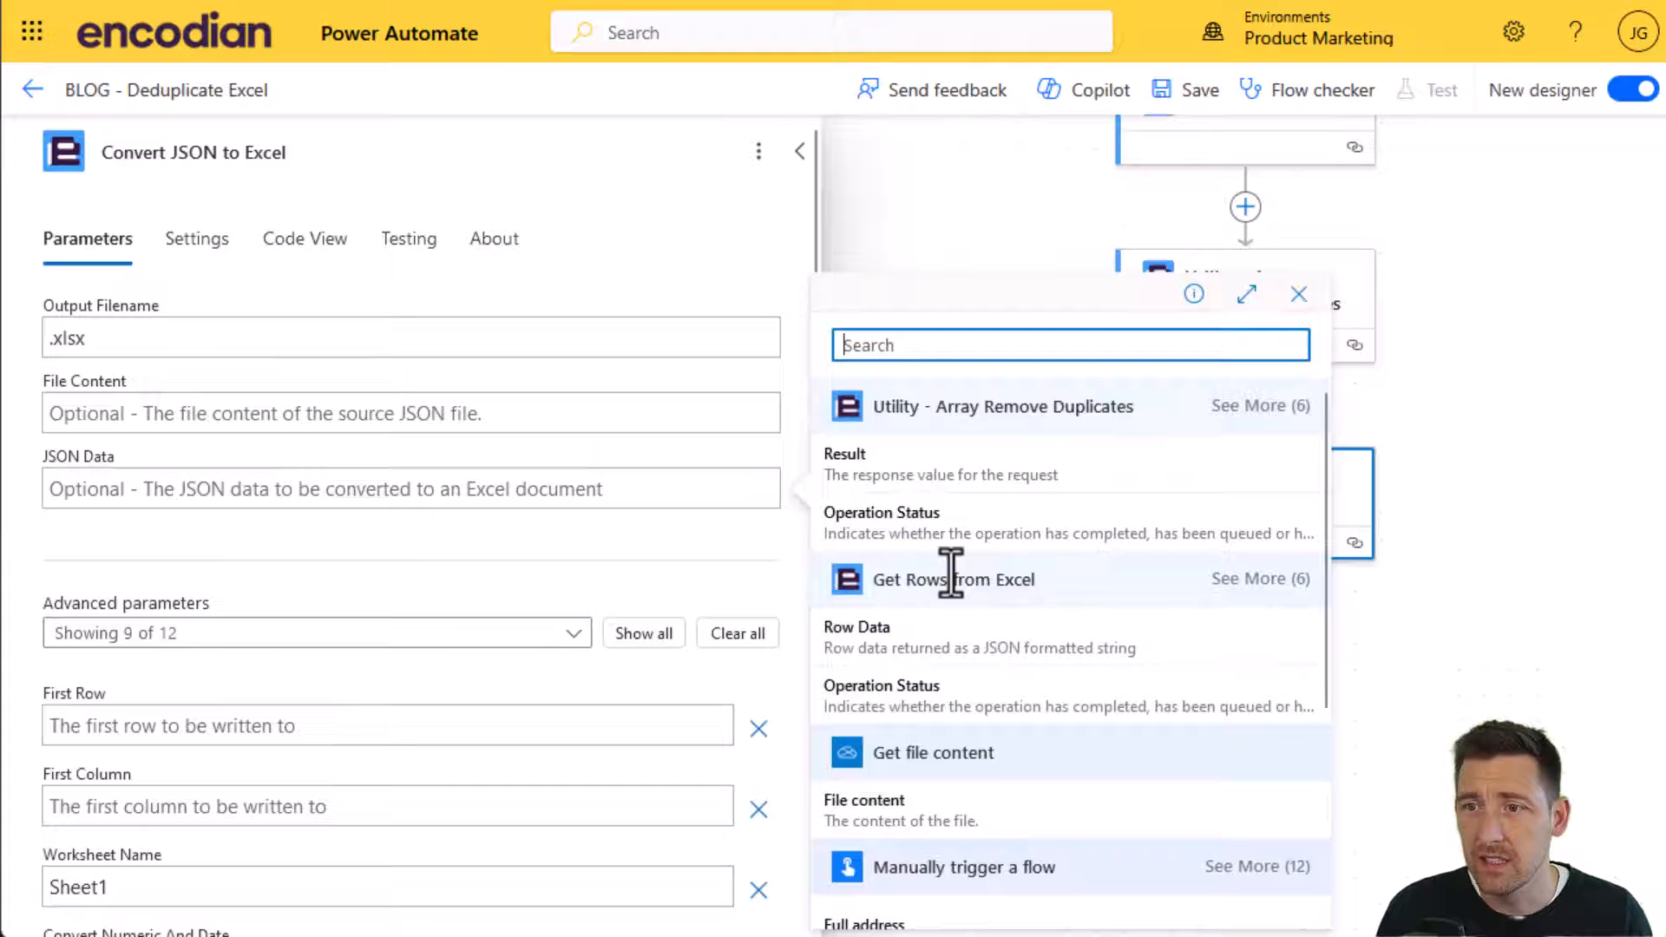
click(847, 456)
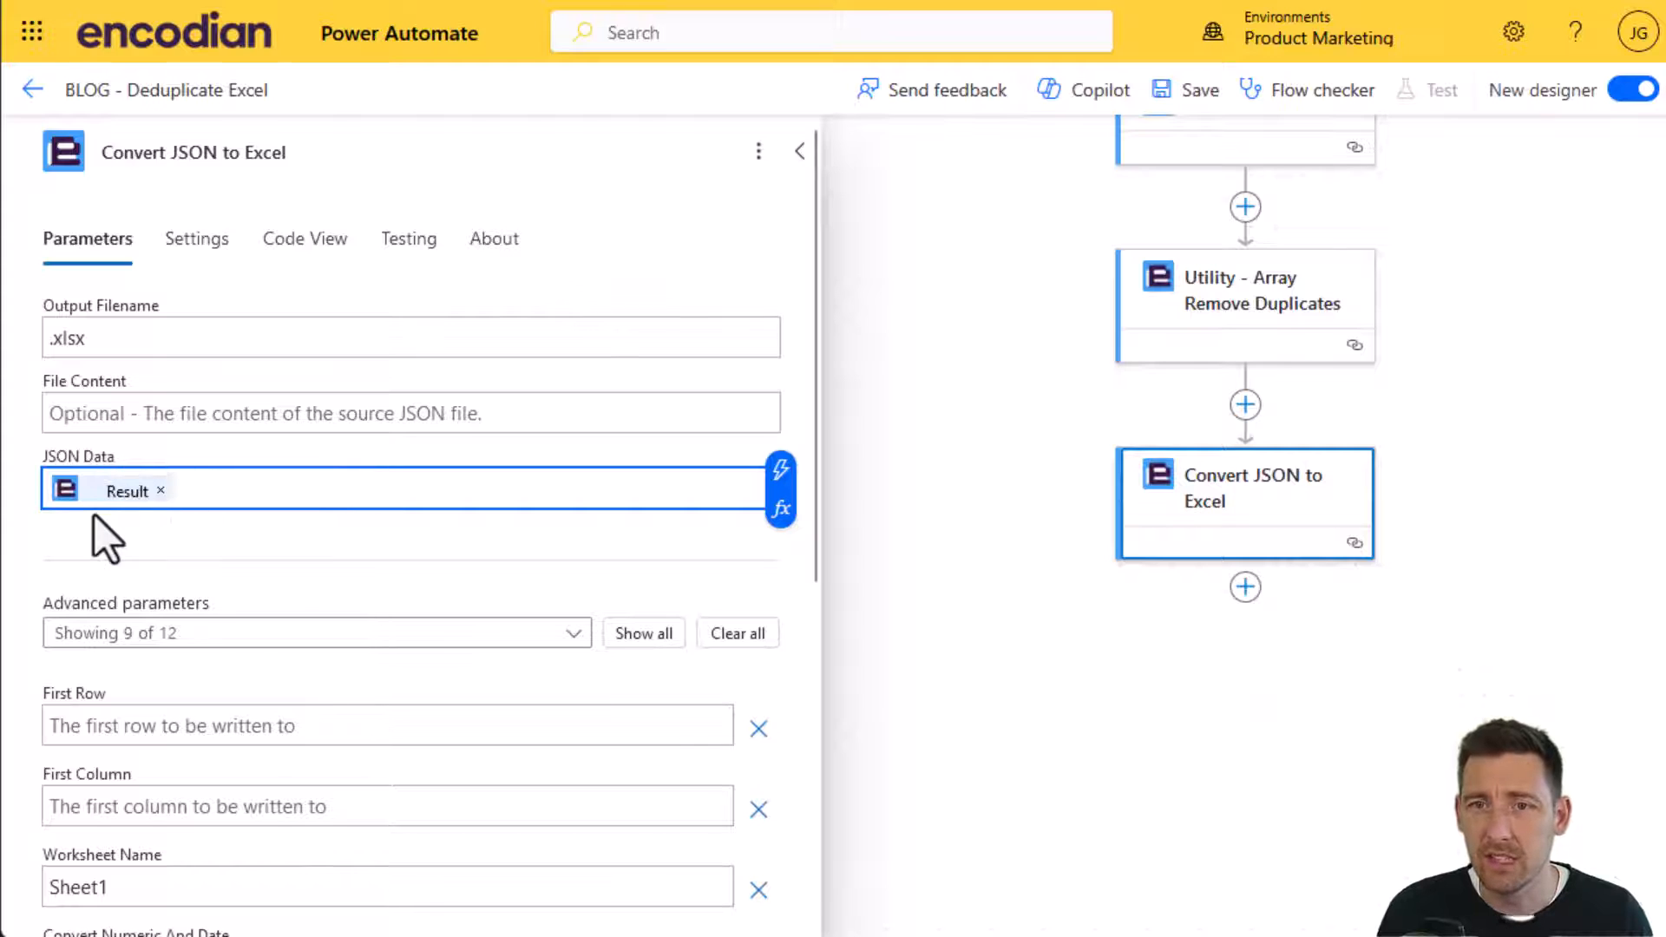
click(104, 338)
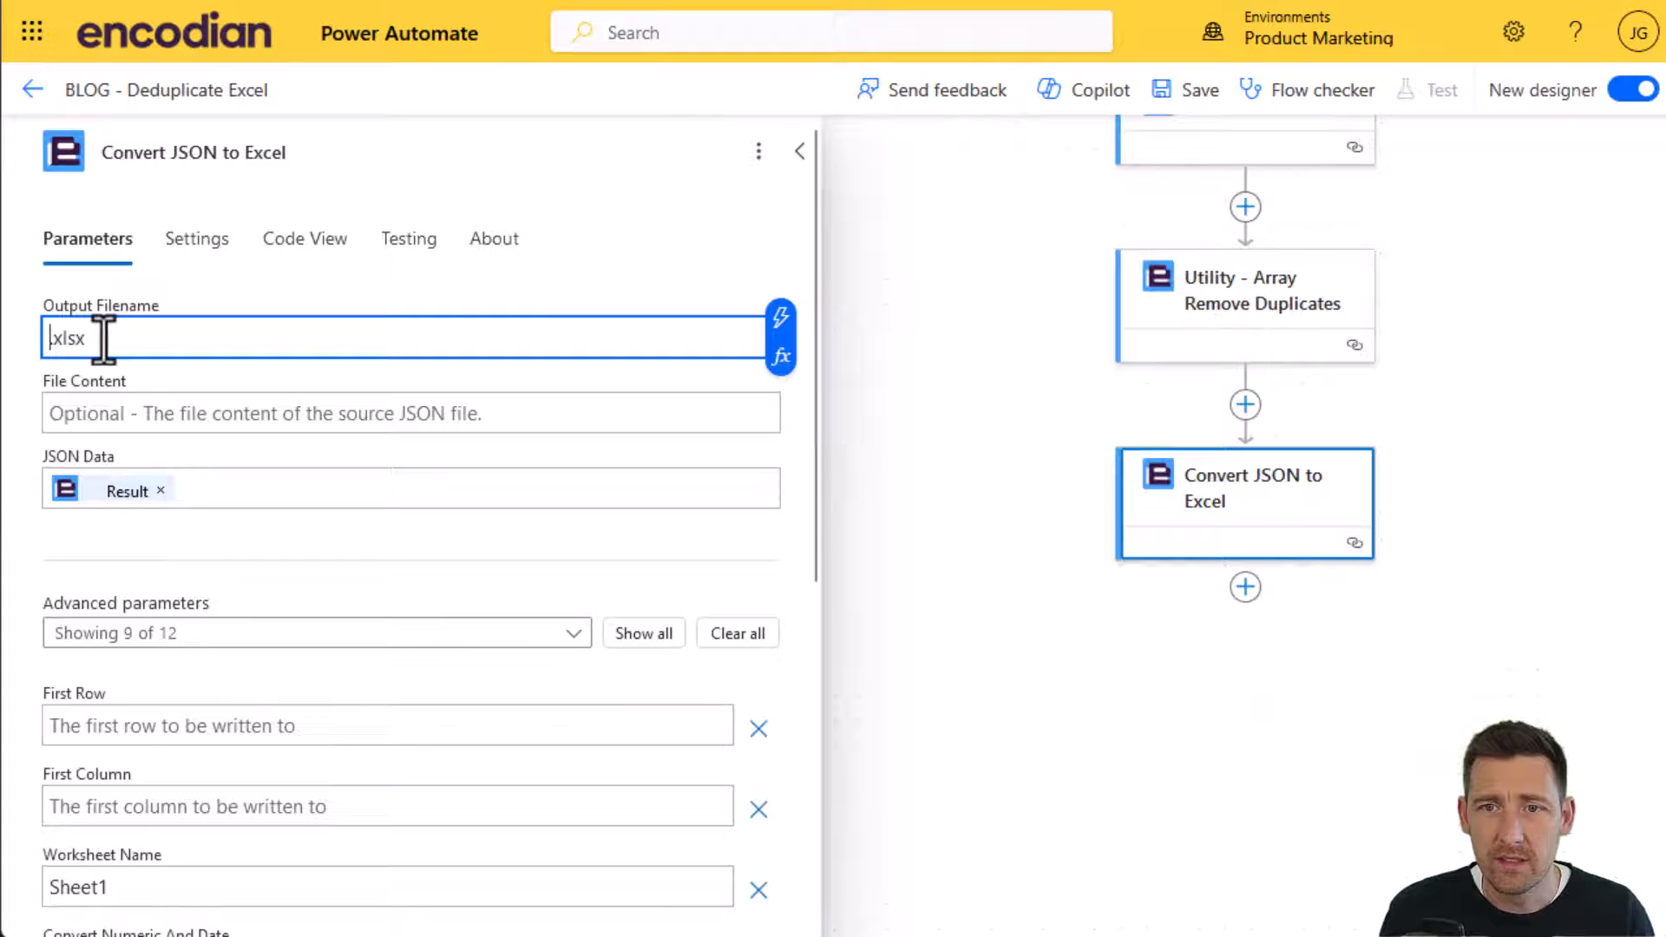
text(Atendess_)
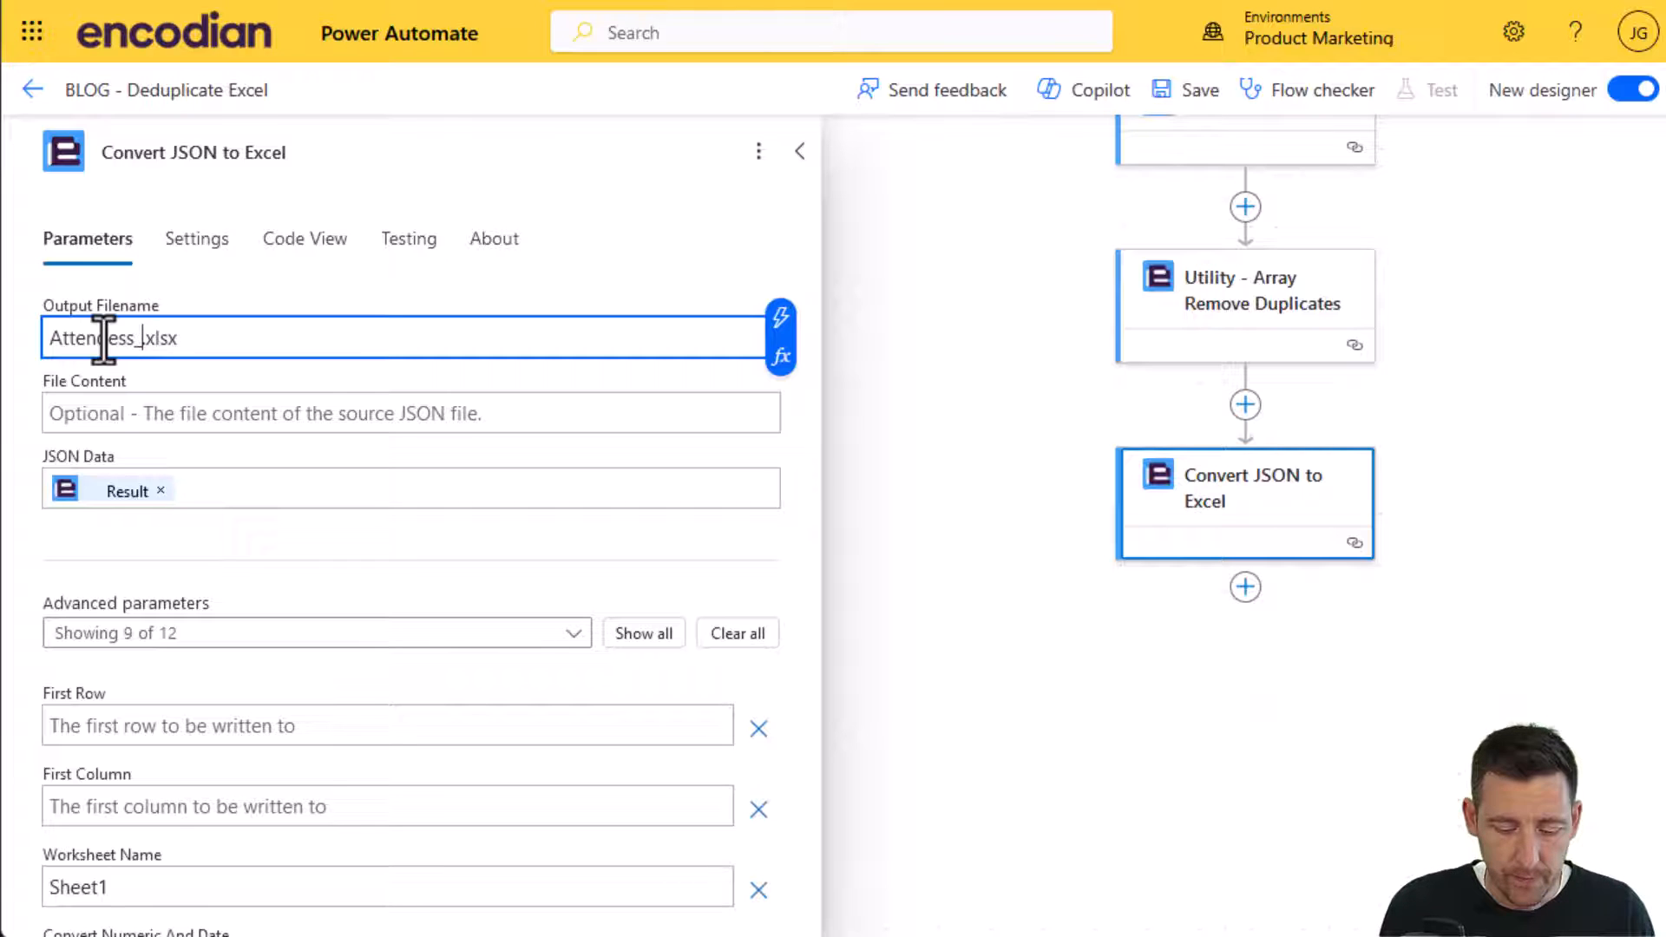
text(Updated)
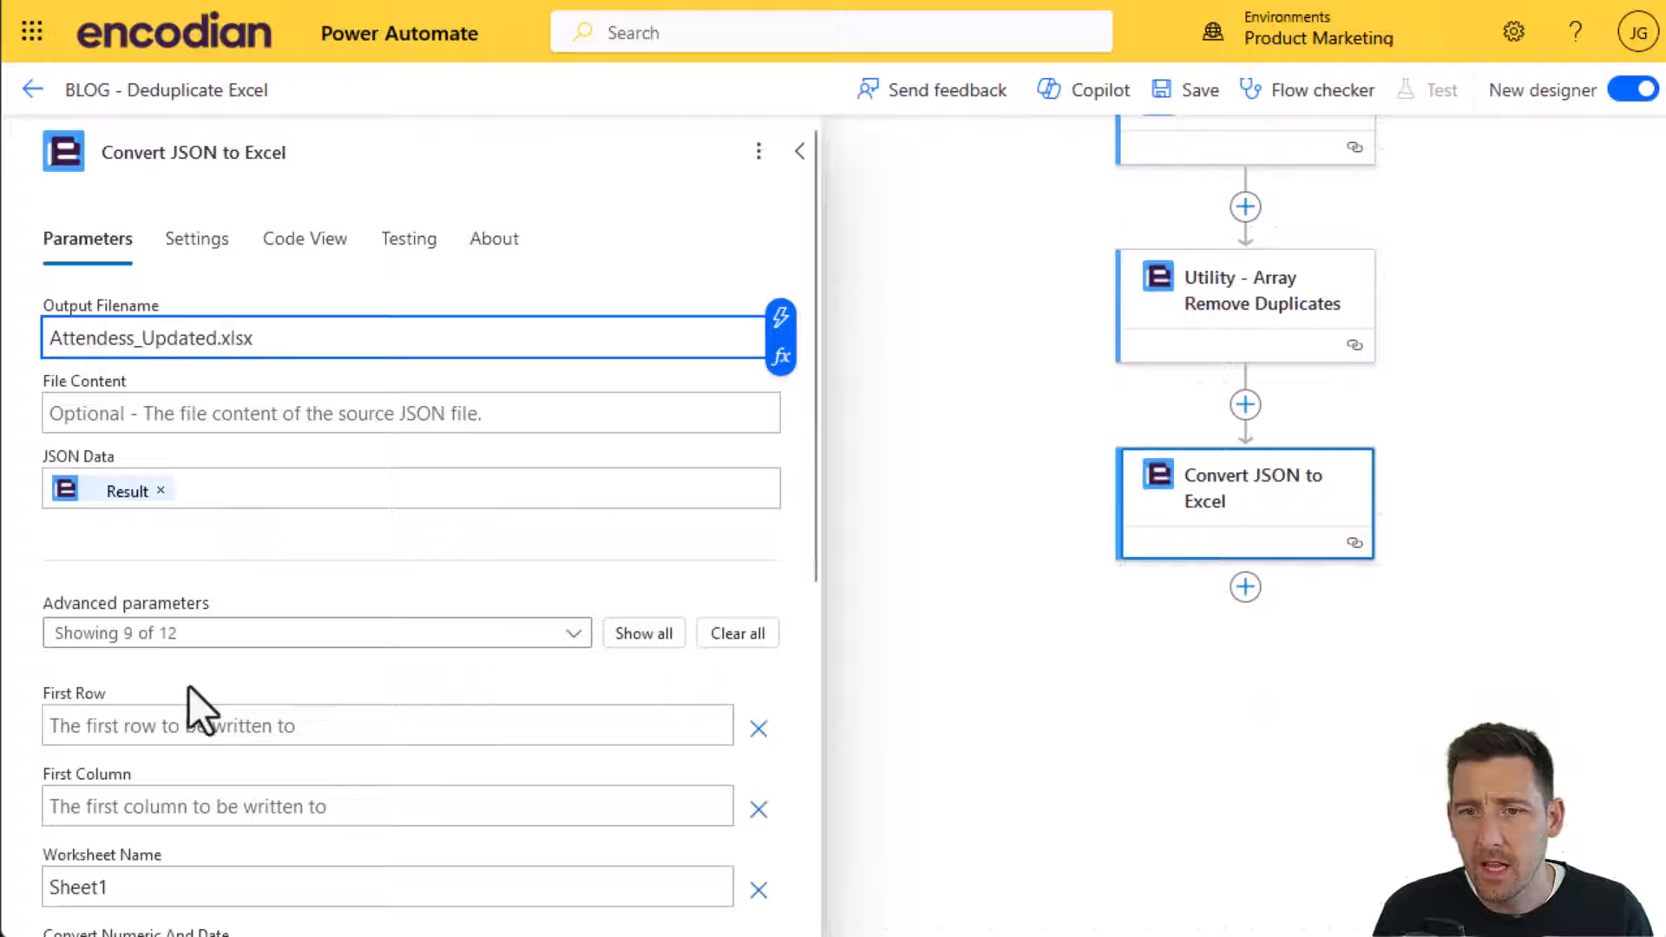
scroll(188, 686, down, 3)
scroll(235, 651, down, 3)
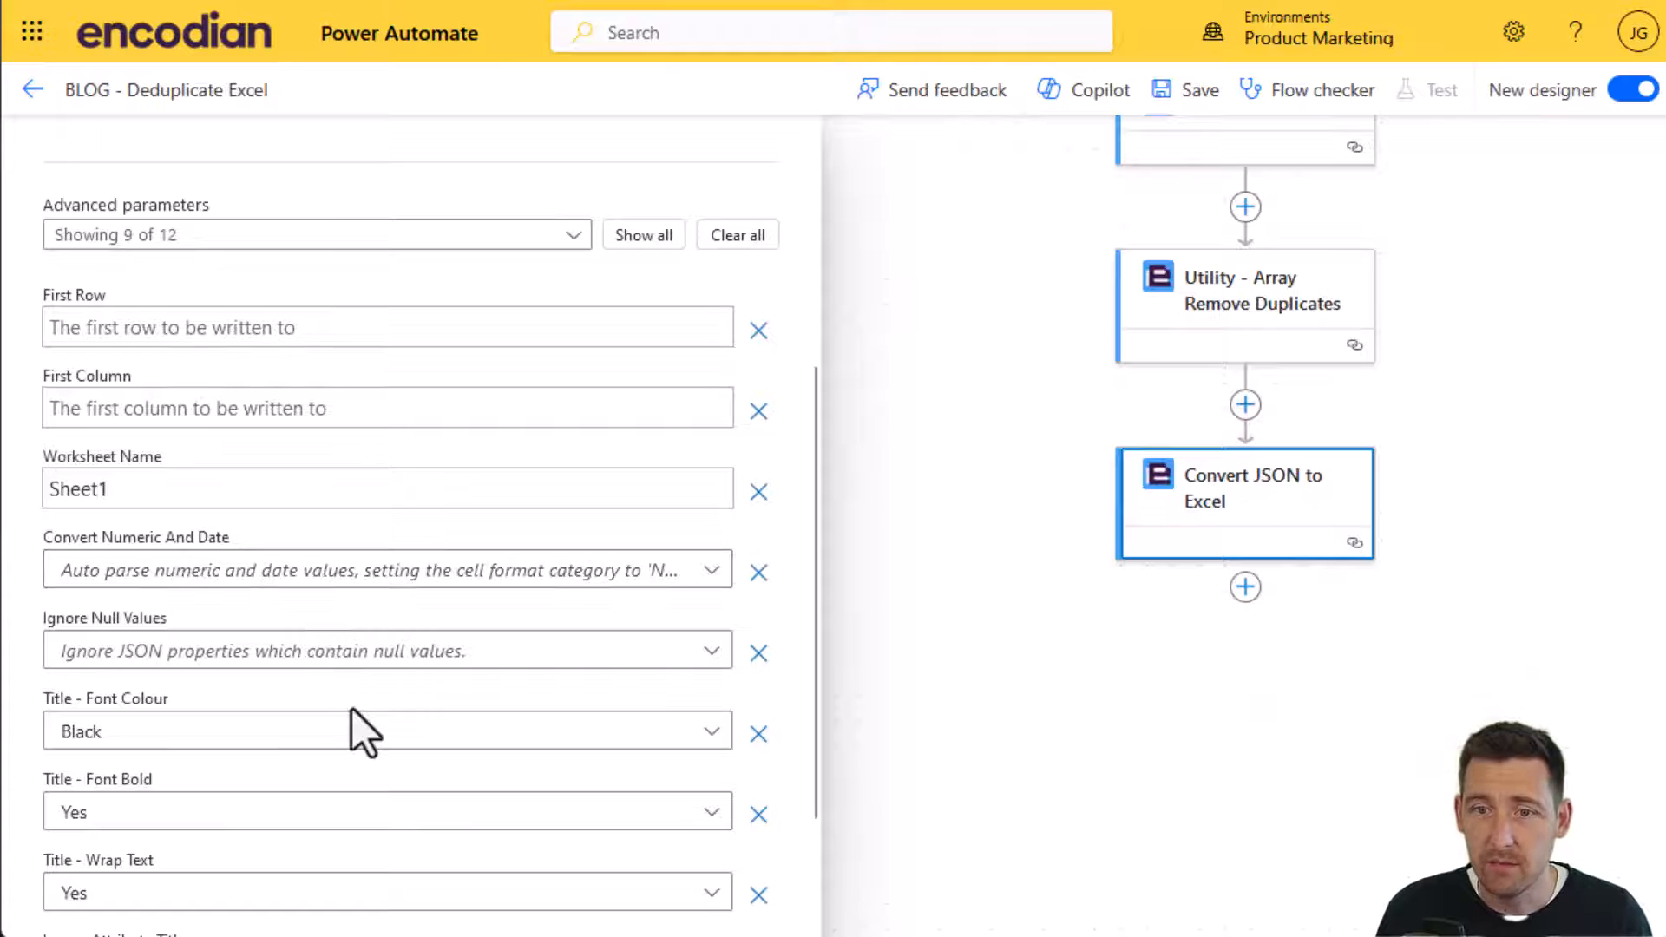
scroll(247, 711, down, 1)
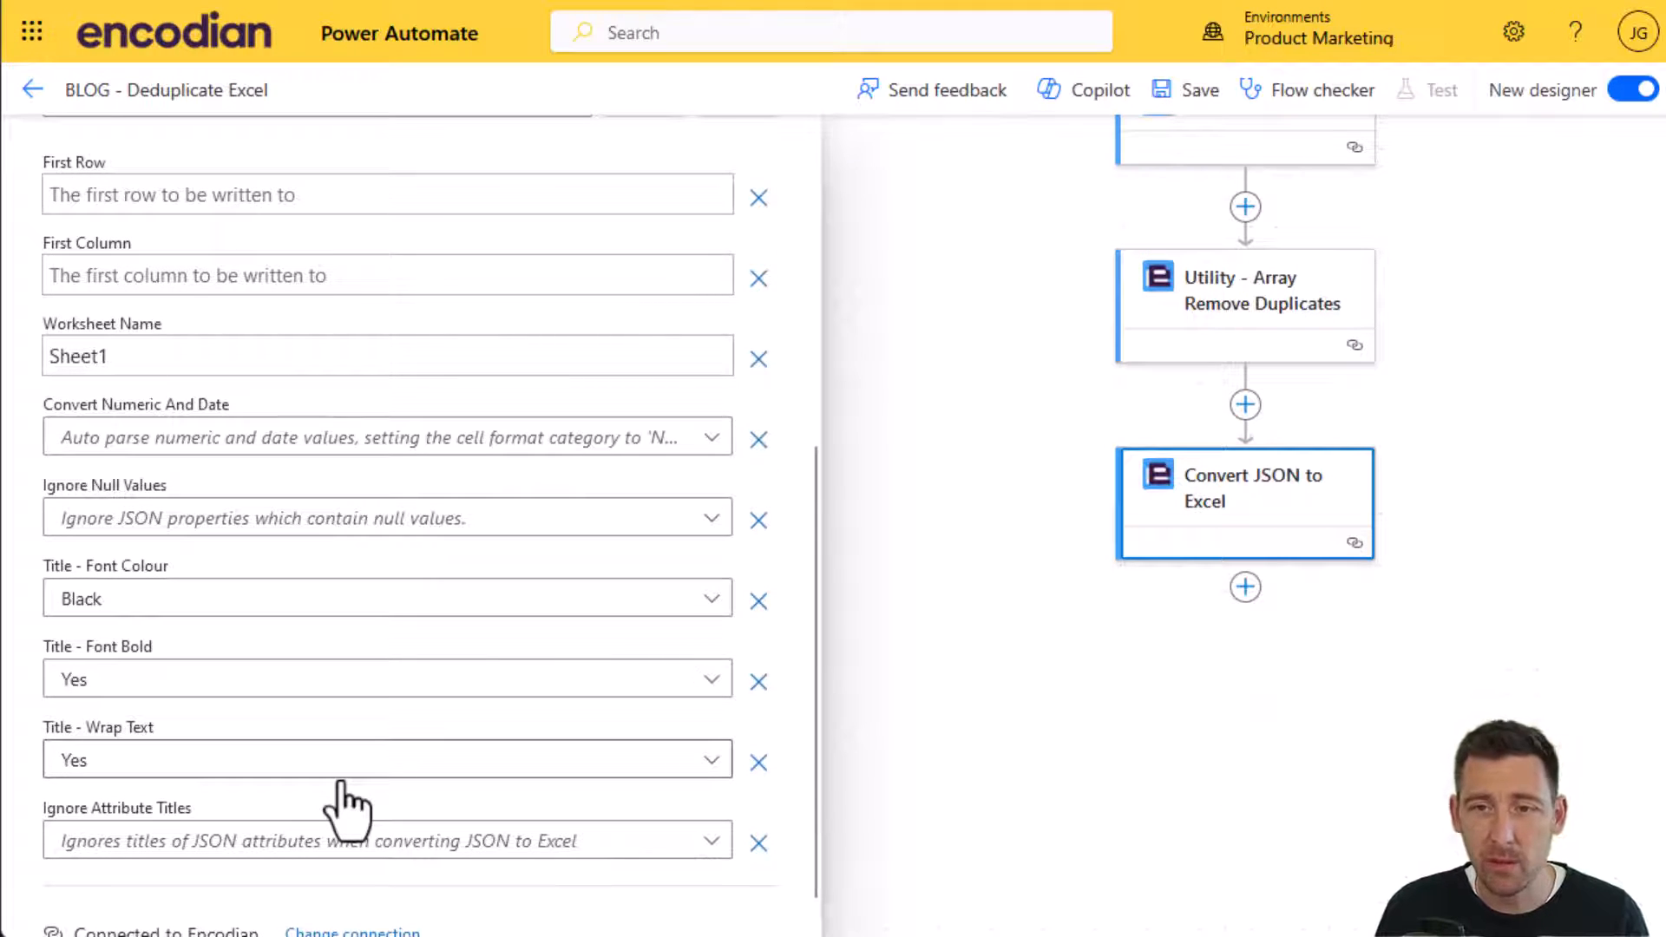
scroll(507, 559, up, 3)
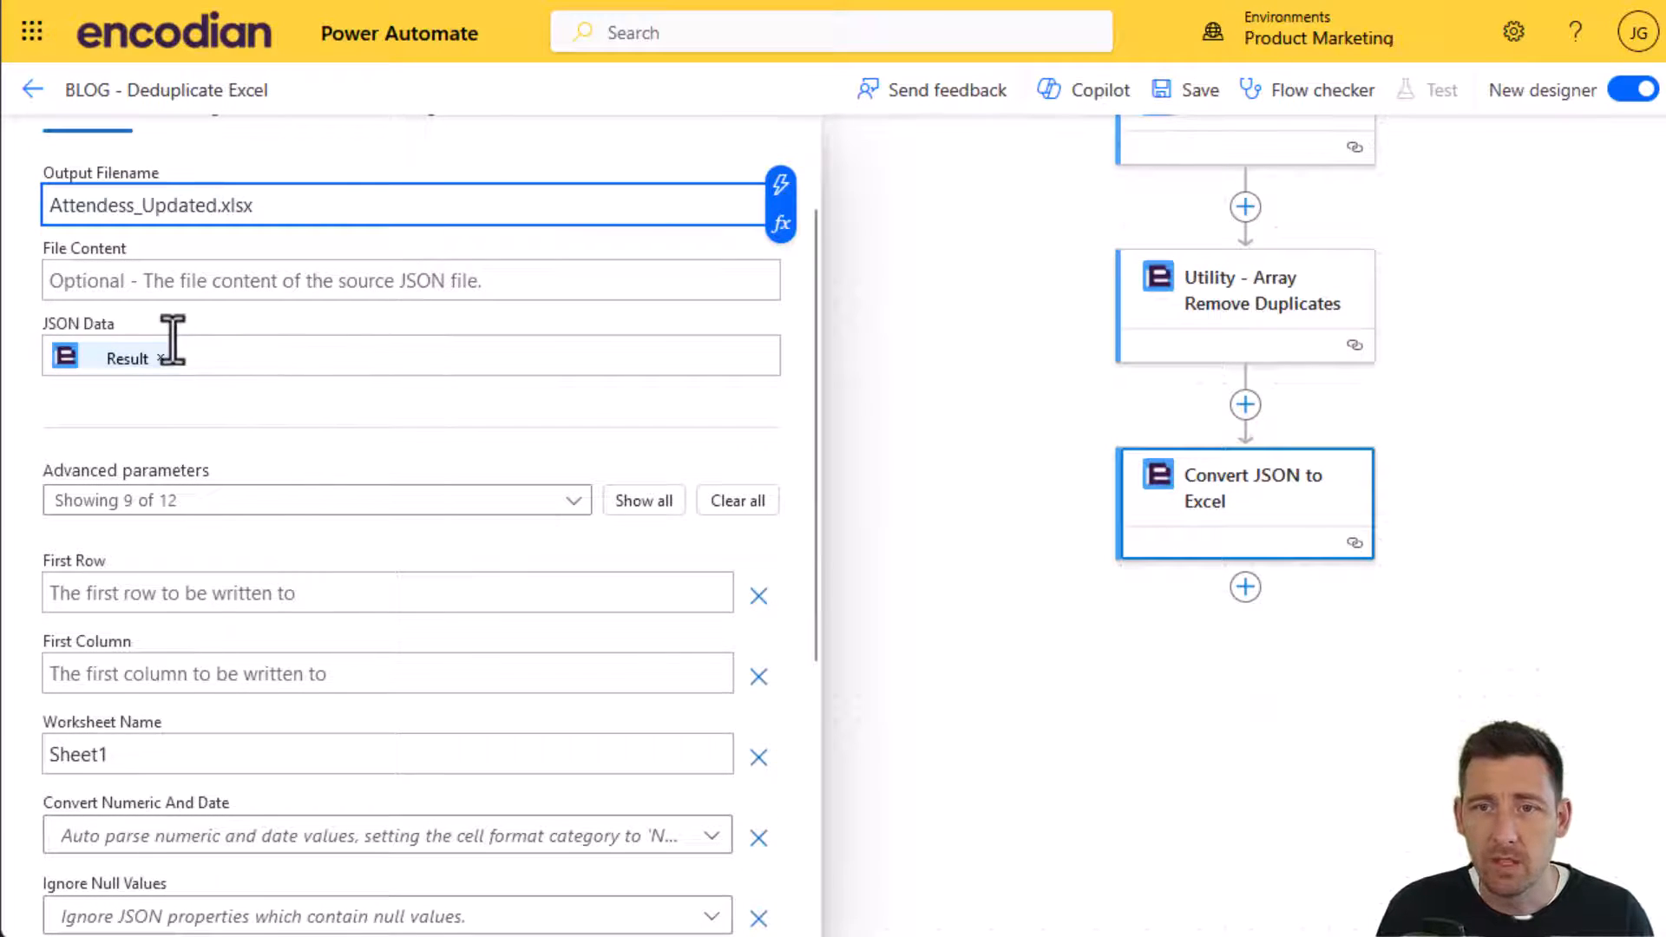
Add a OneDrive for Business Create file action after Convert JSON to Excel.
click(1244, 588)
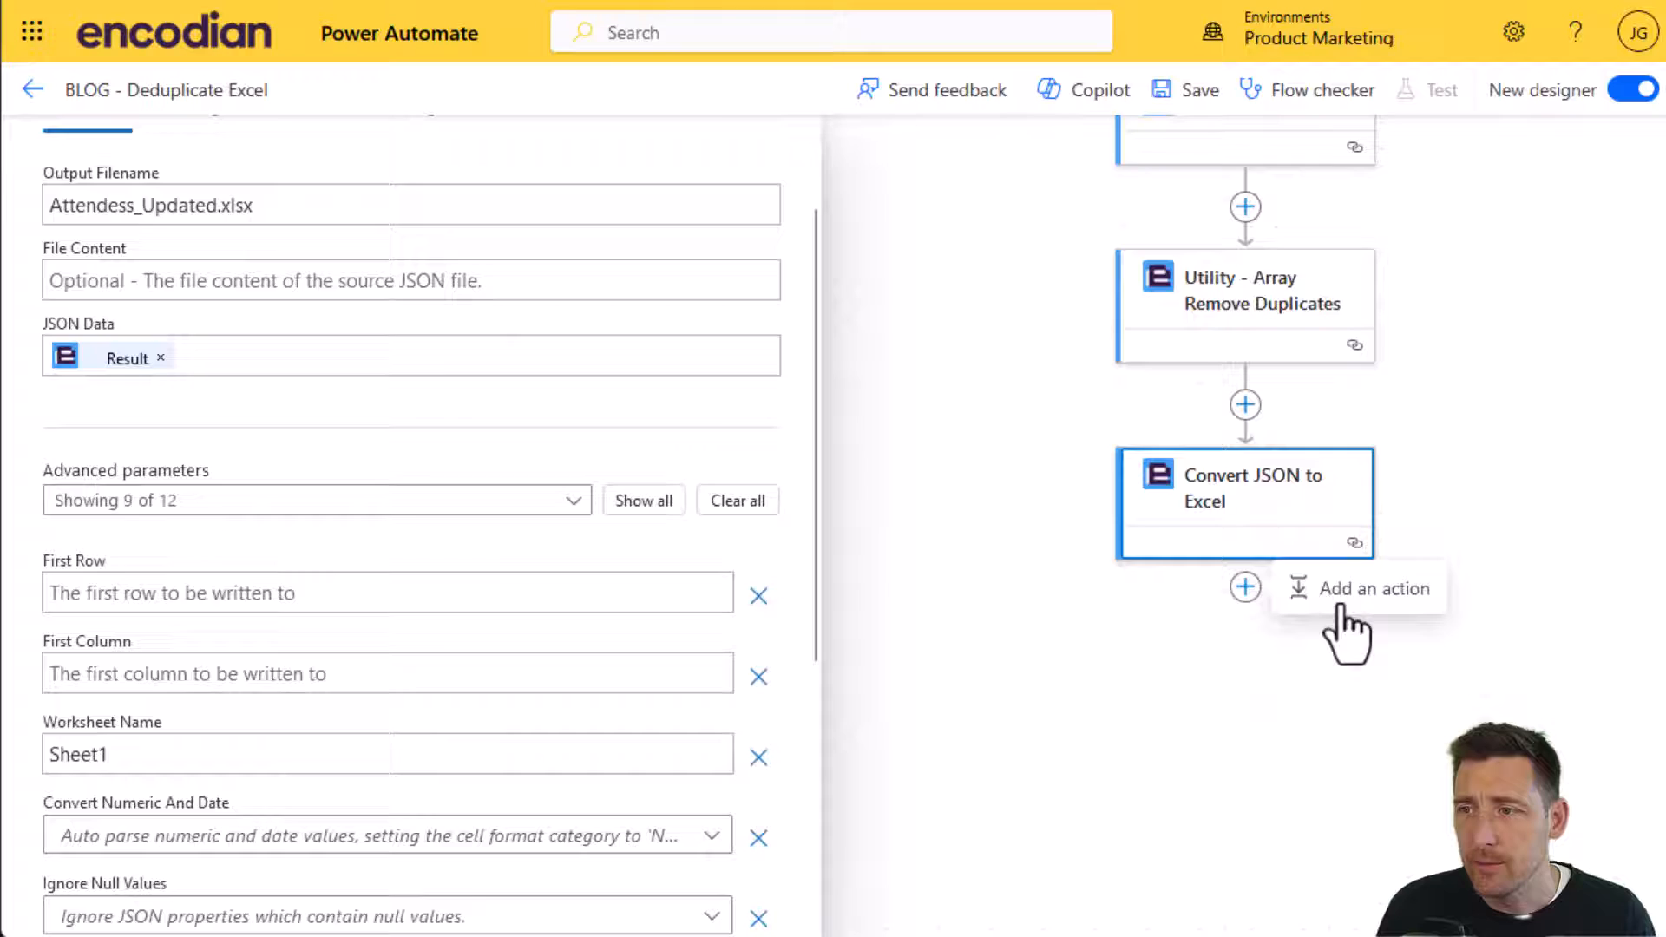
click(1354, 588)
text(c)
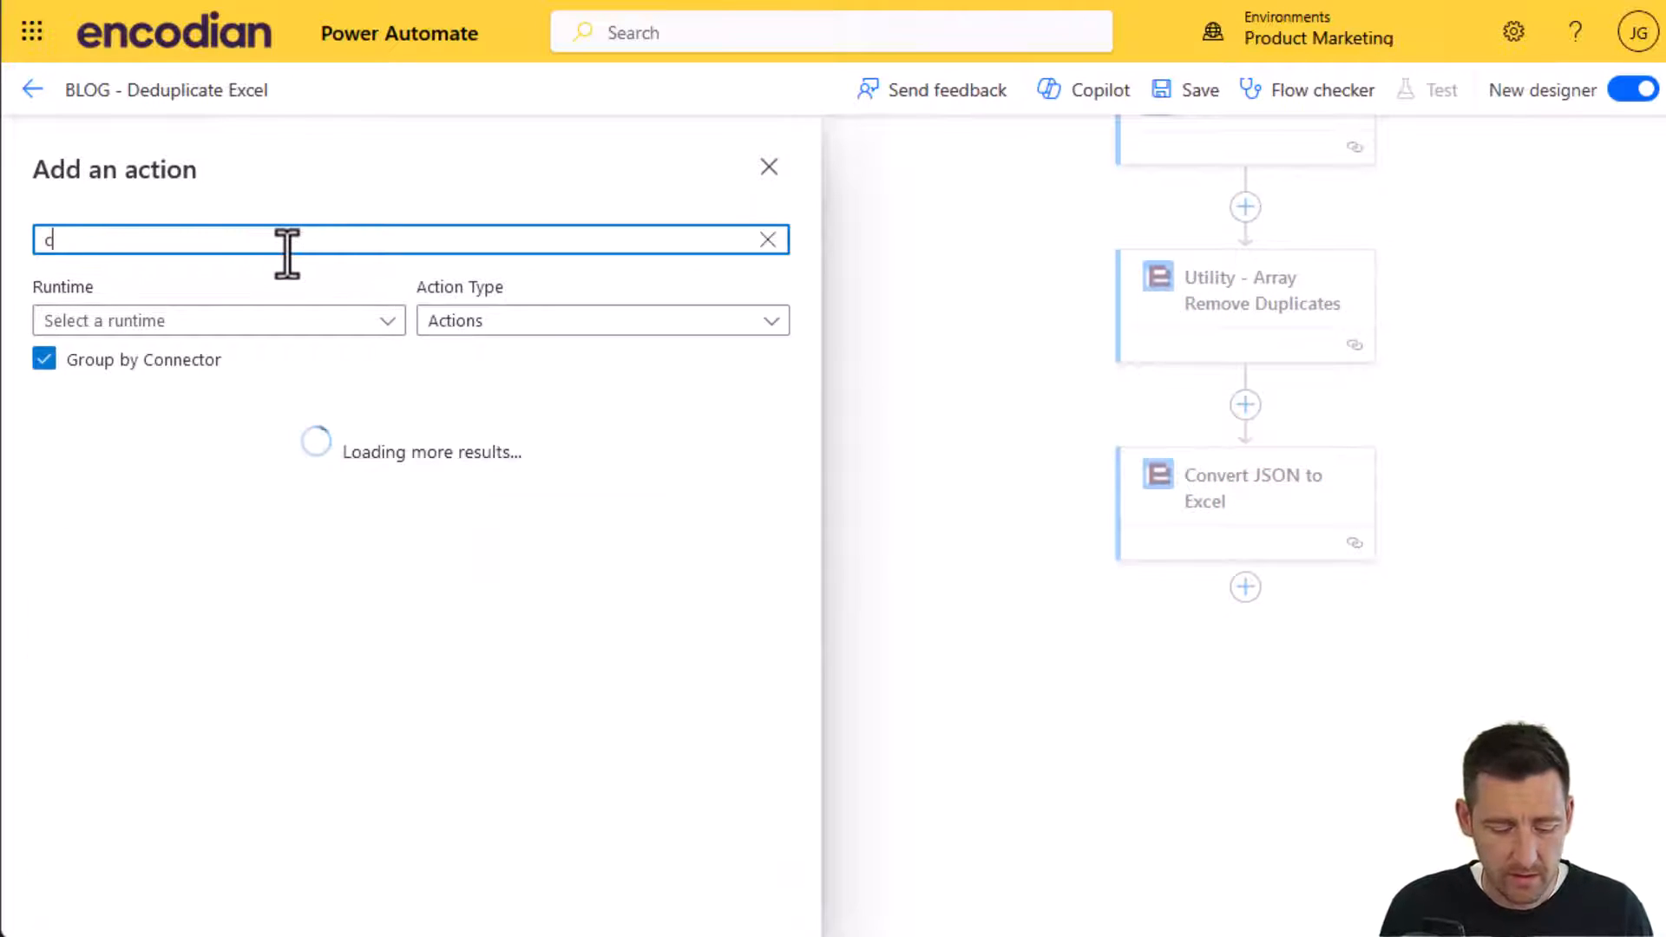
text(reate file)
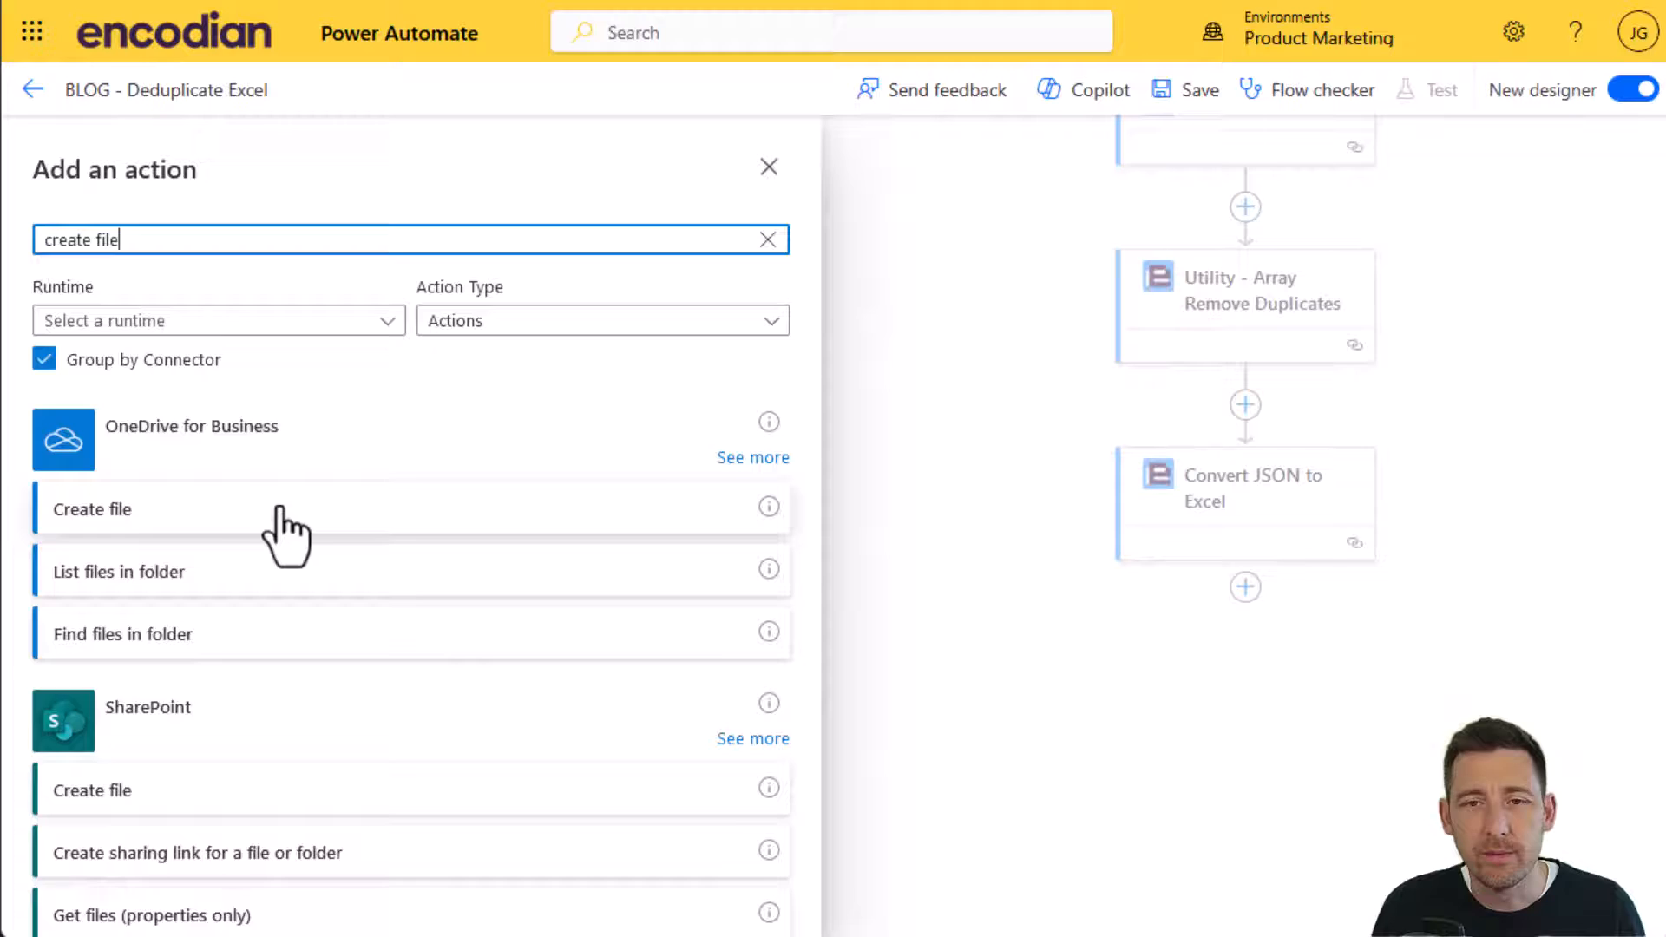
click(288, 526)
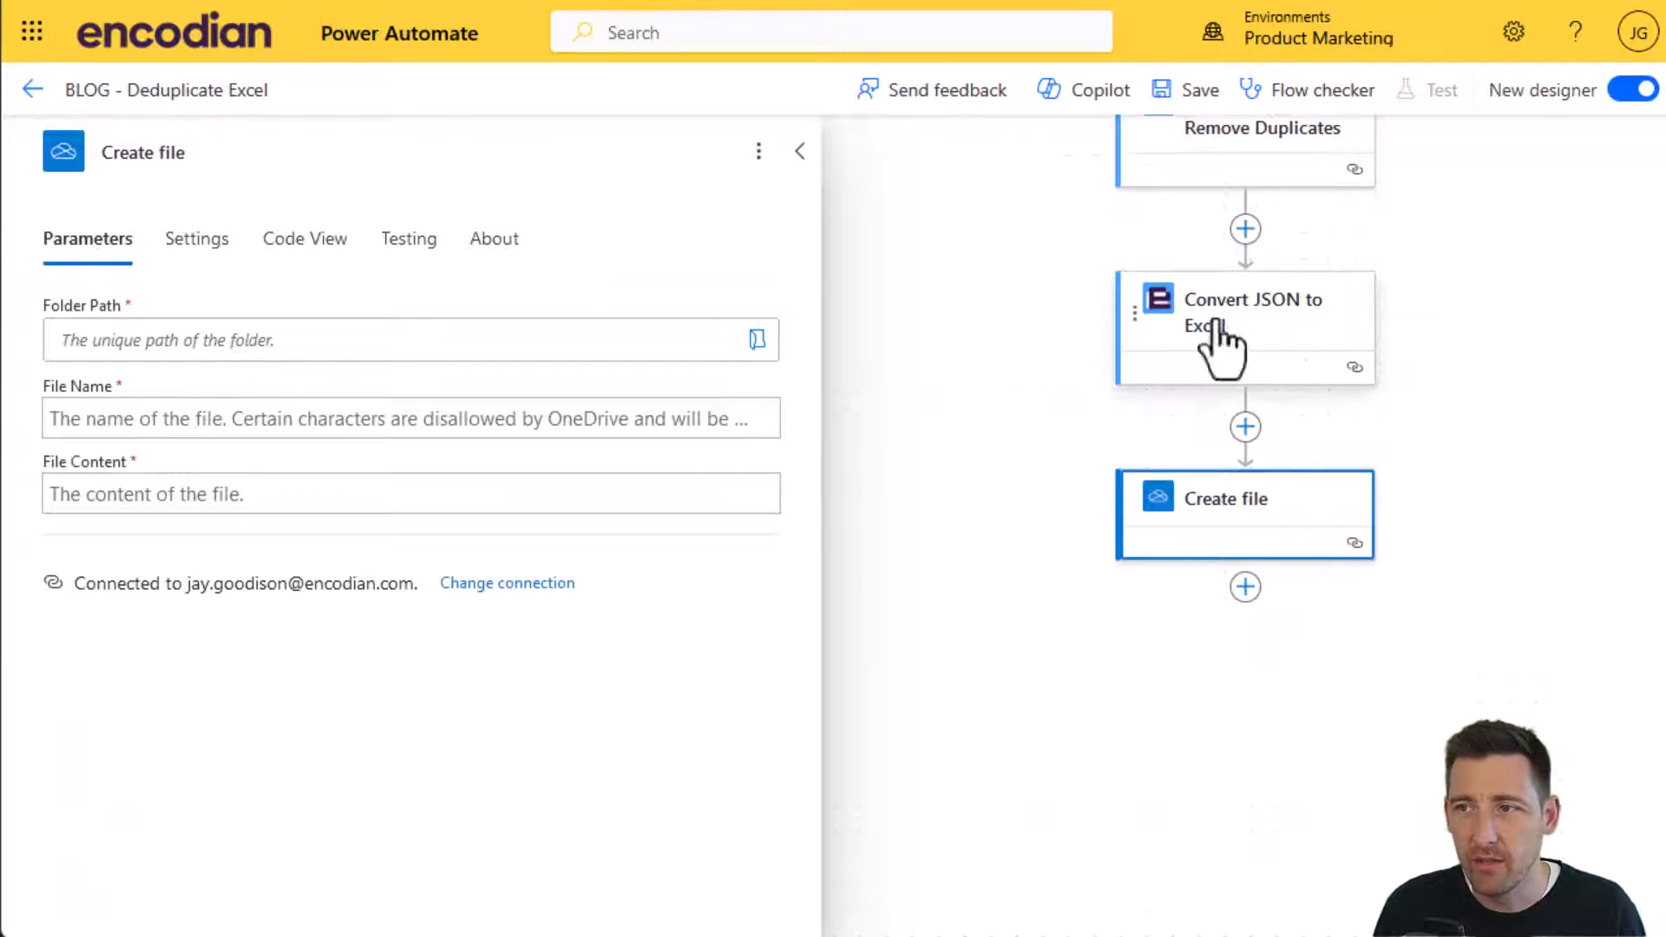
Set the Create file Folder Path to /Blogs/Remove Duplicates from Excel.
click(756, 340)
click(1223, 459)
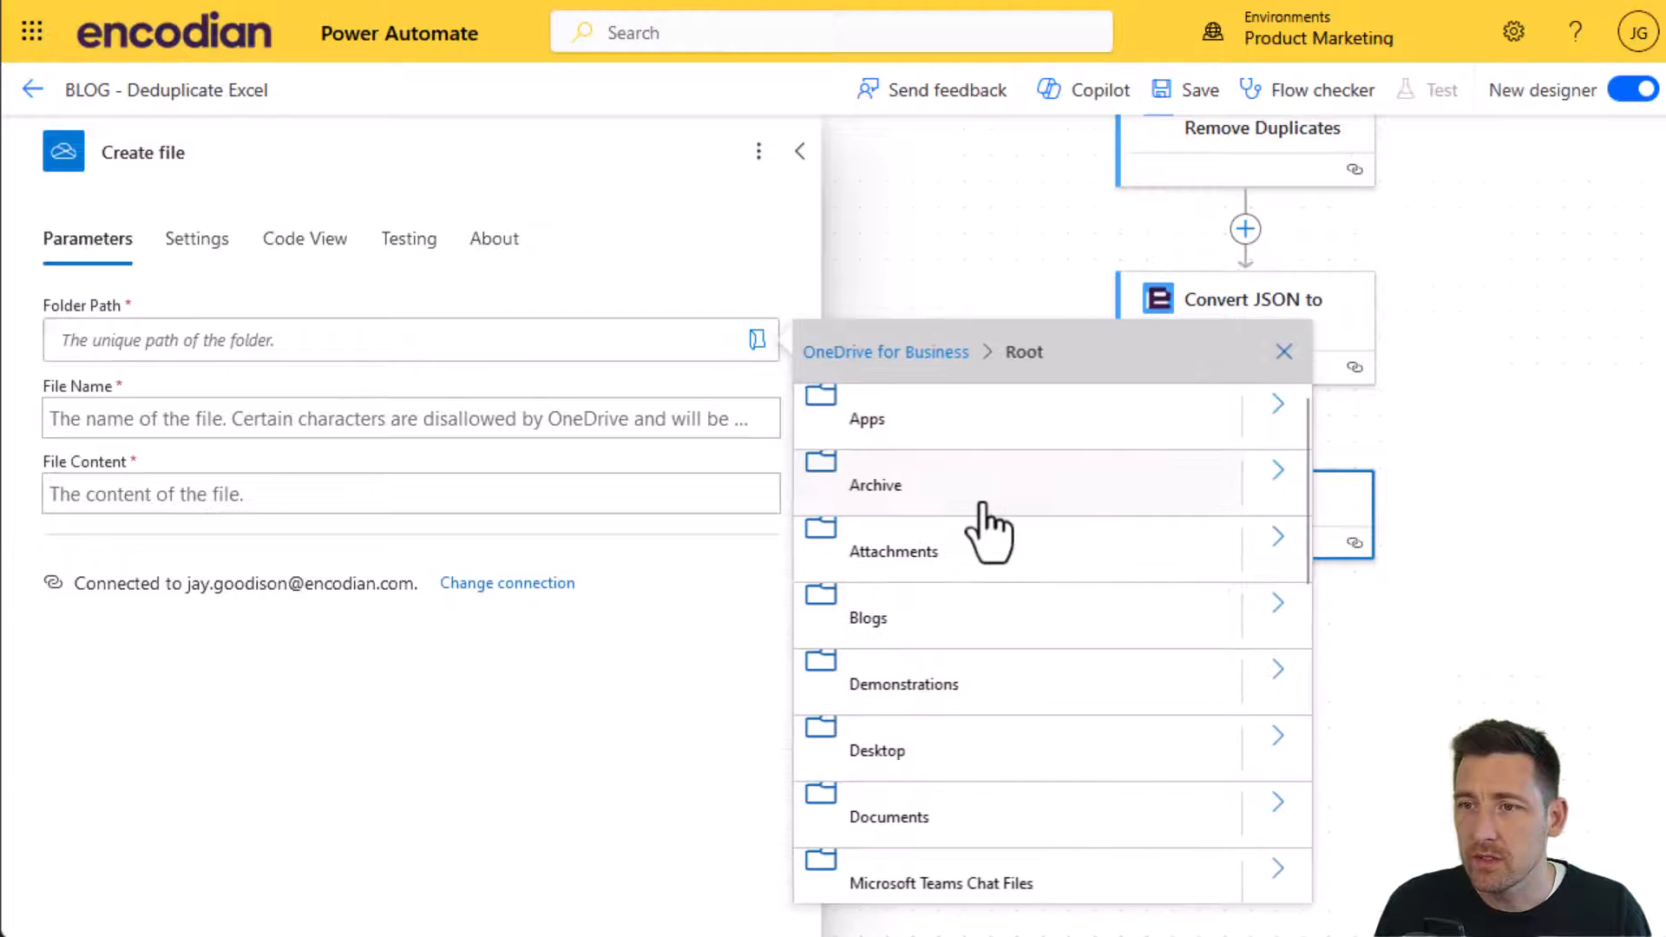
click(1277, 604)
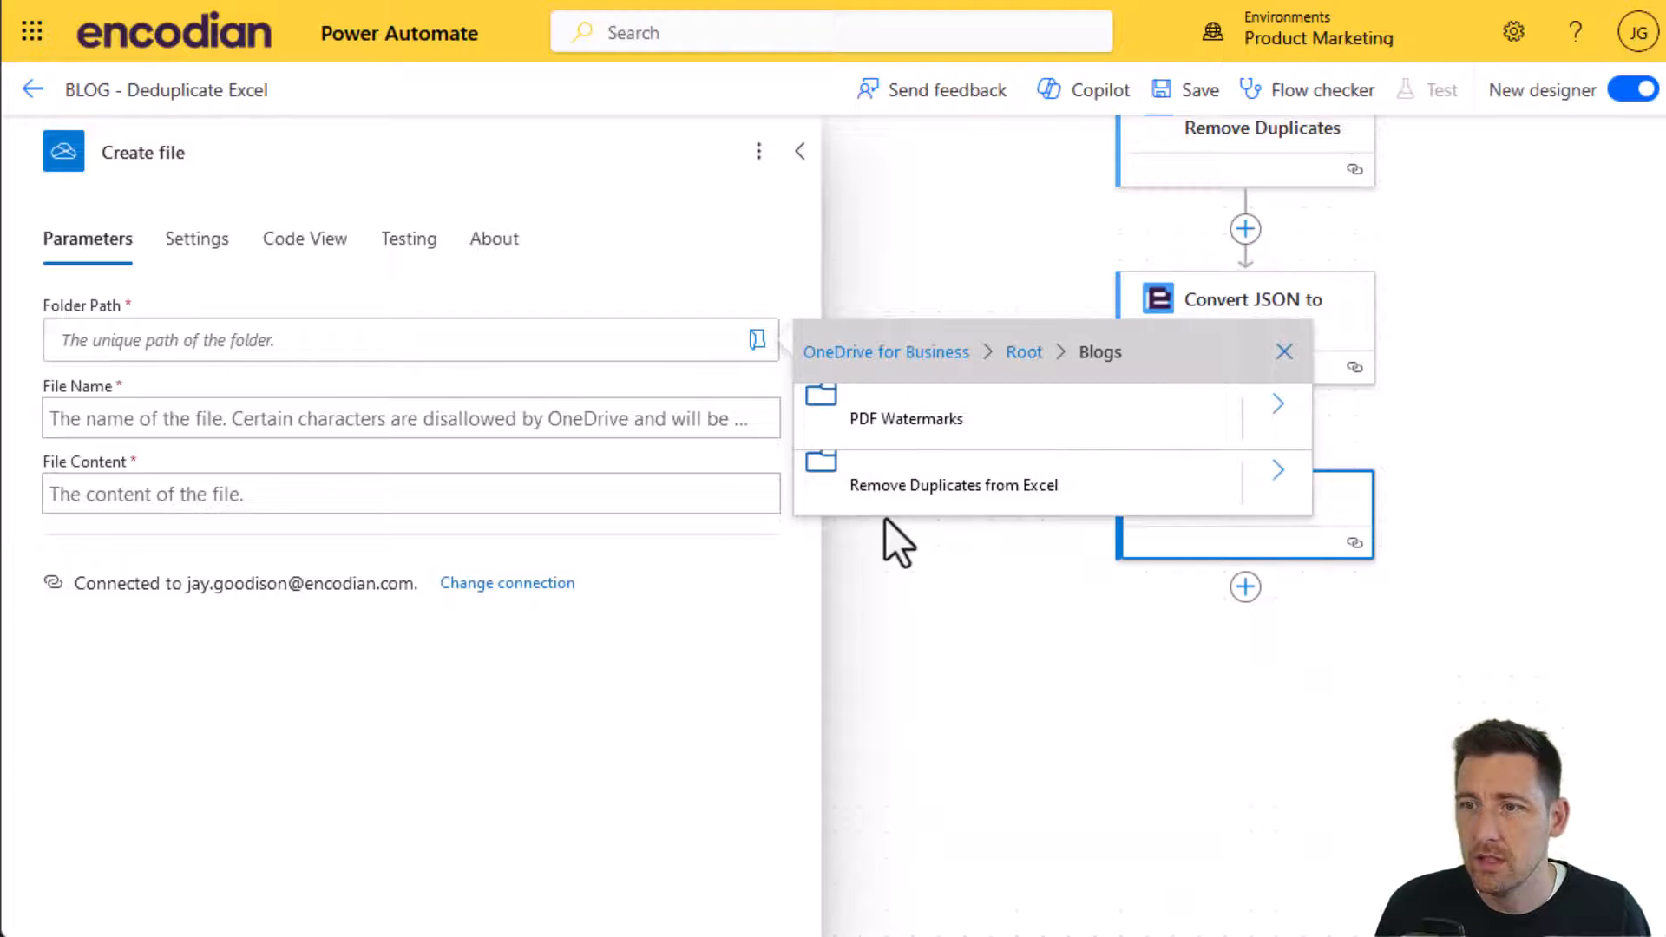
click(1283, 485)
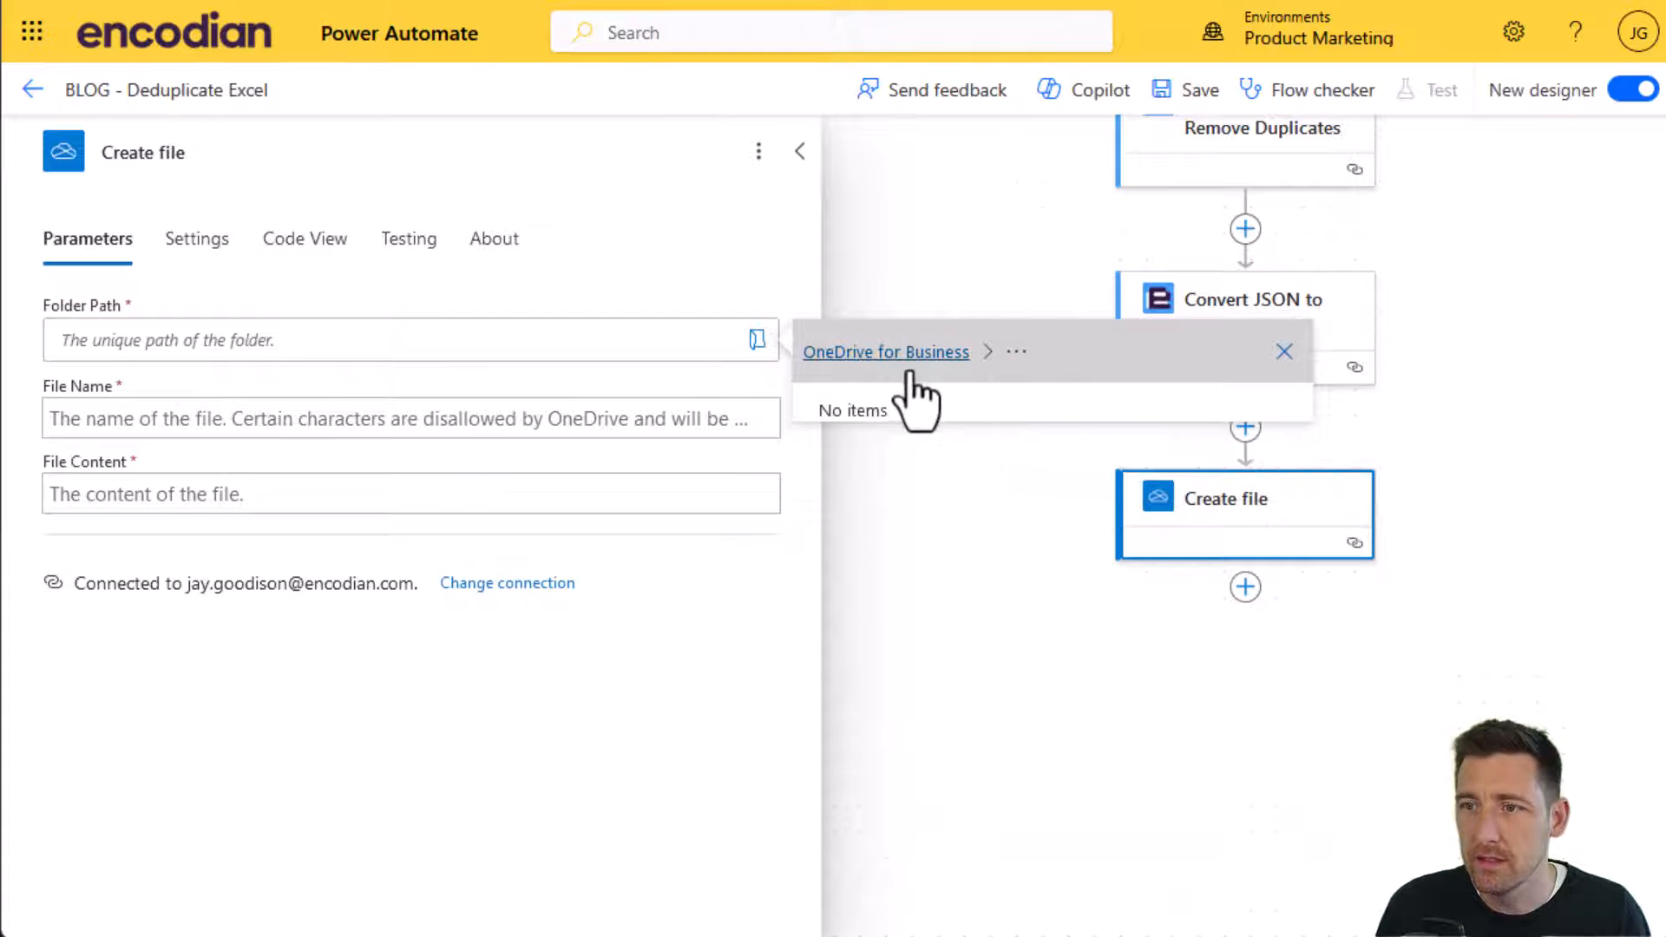
click(943, 355)
click(1277, 405)
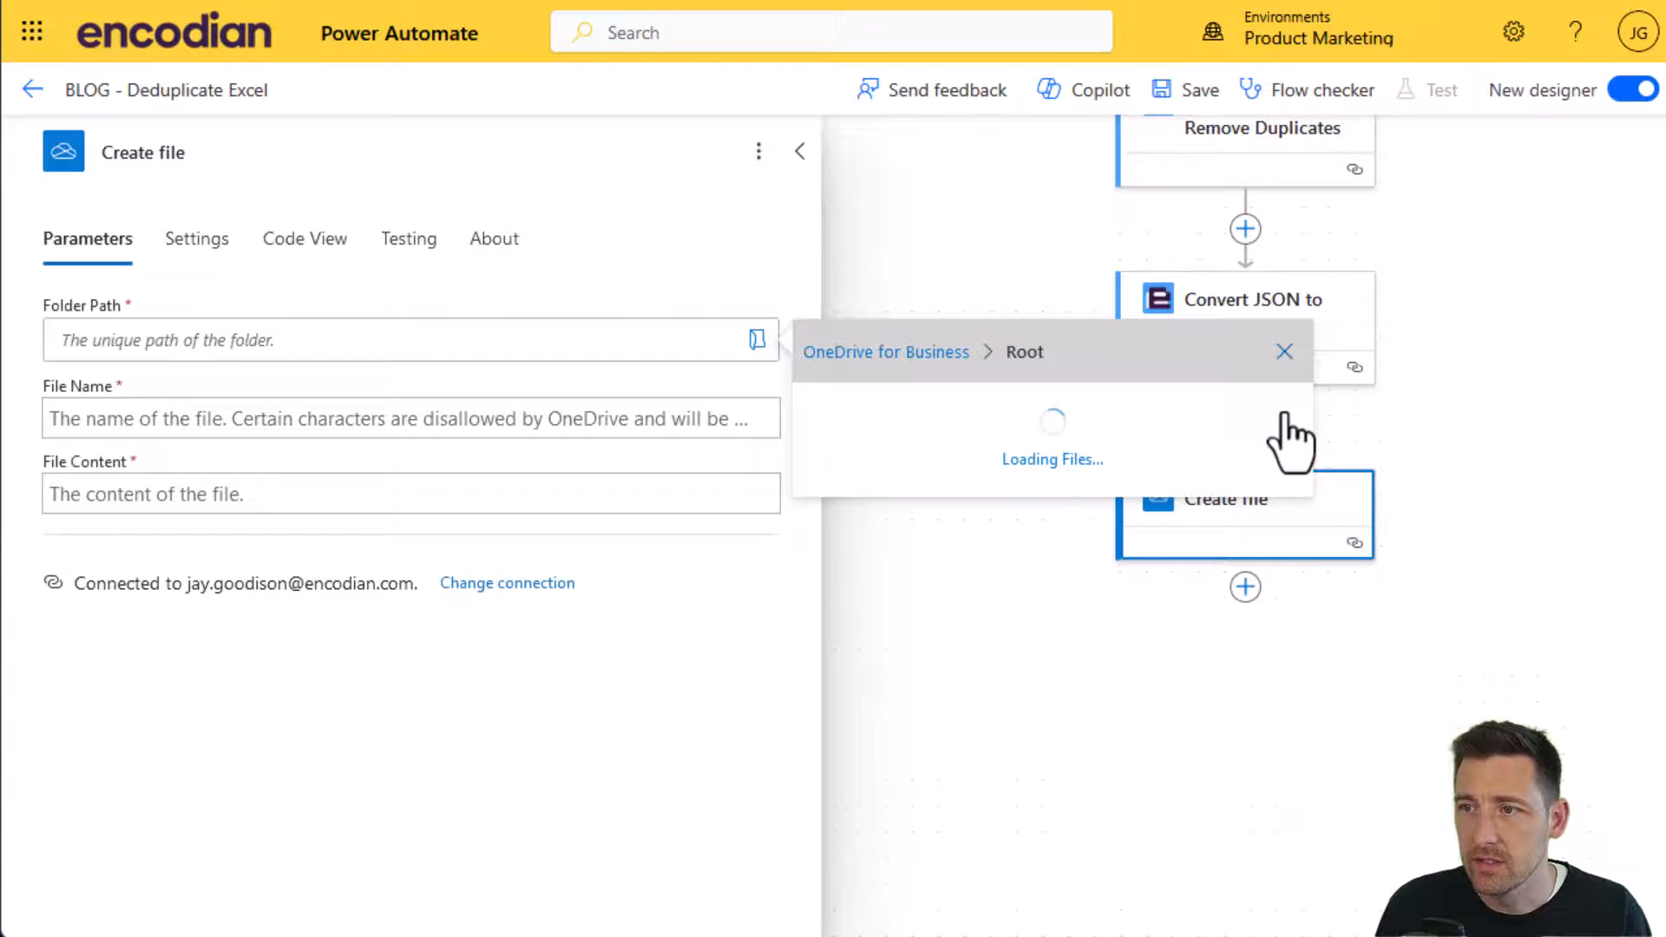
click(1277, 604)
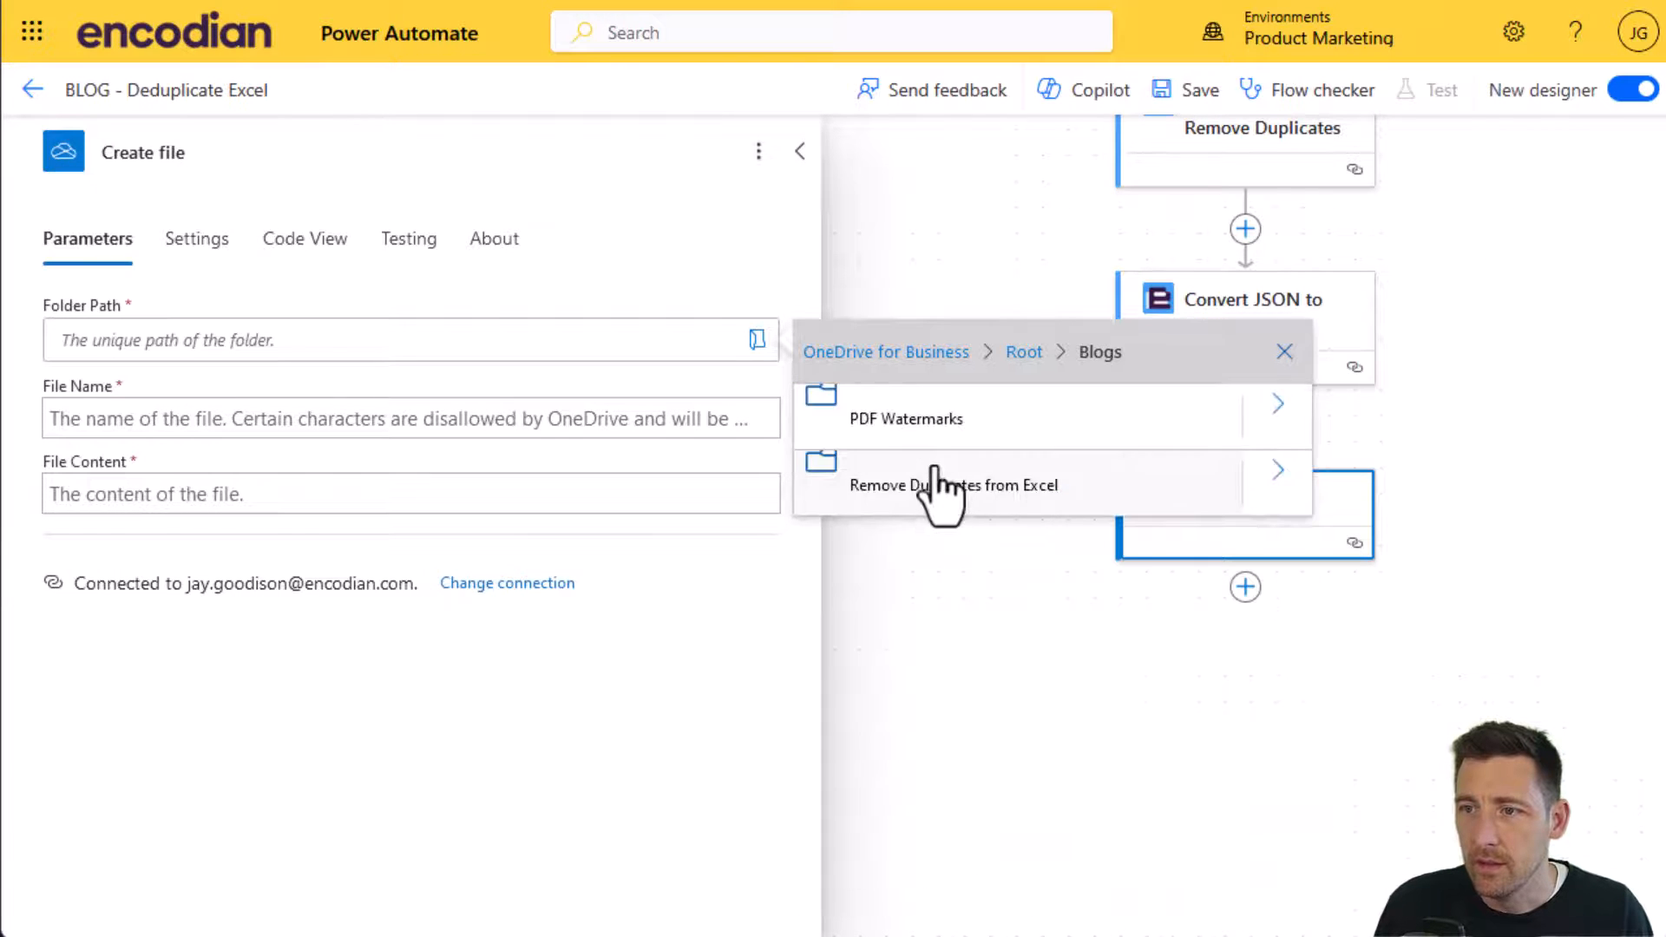
click(937, 484)
Fill File Name and File Content with the converted file's Filename and File Content outputs.
click(247, 419)
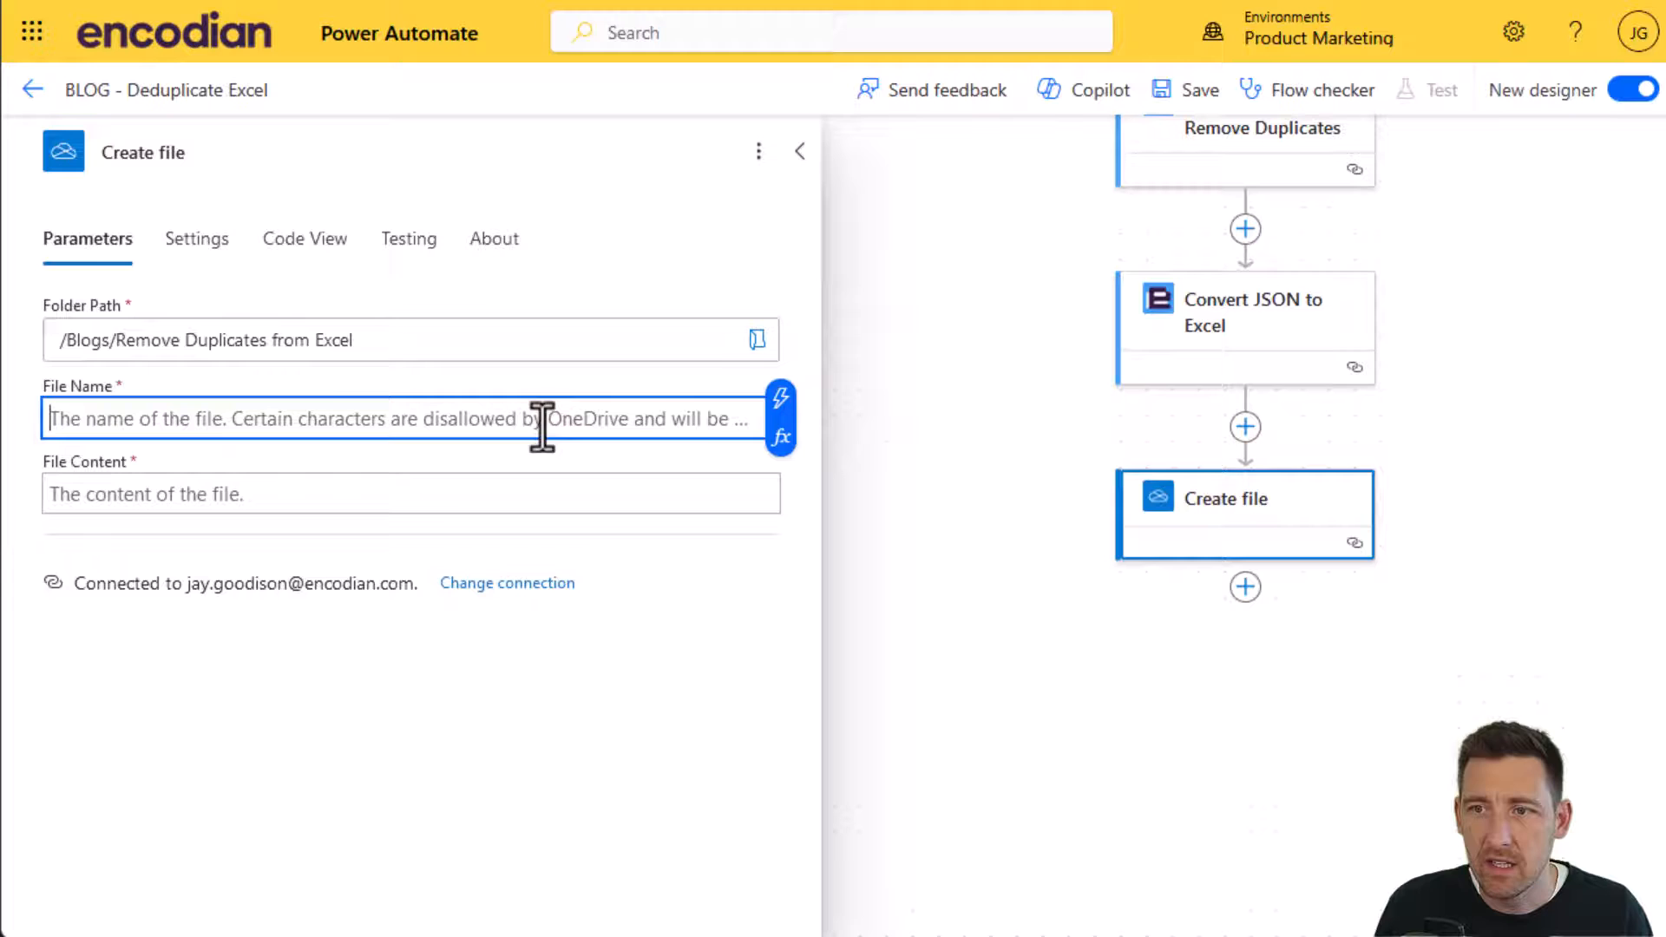
click(781, 397)
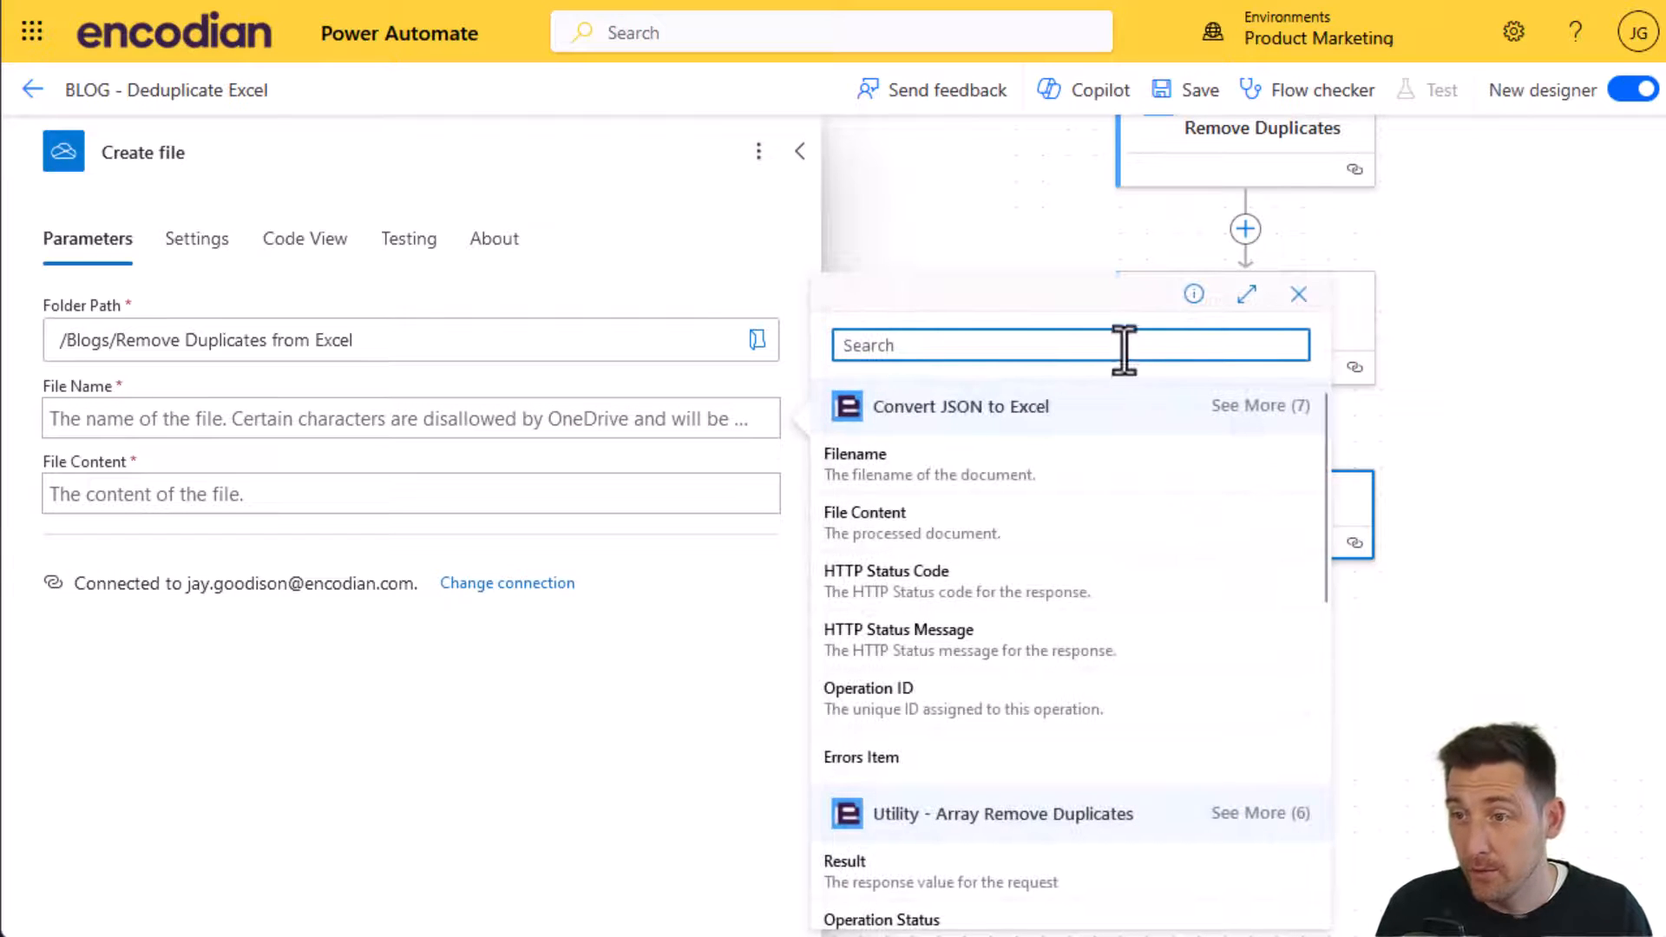
click(885, 459)
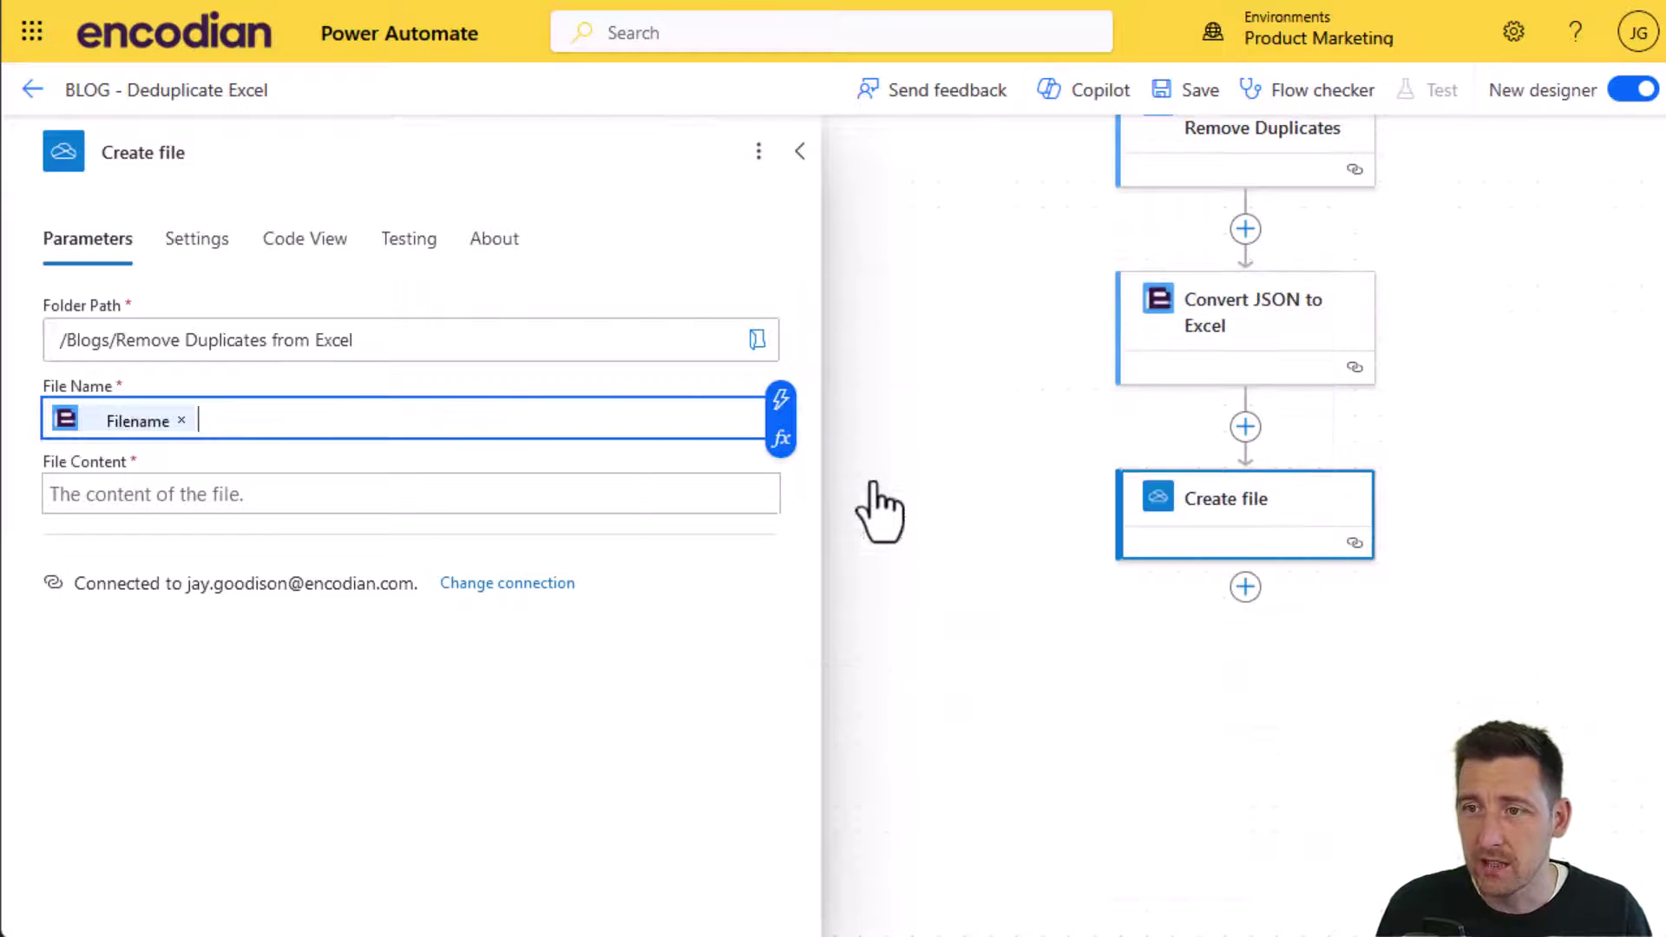
click(209, 495)
click(781, 483)
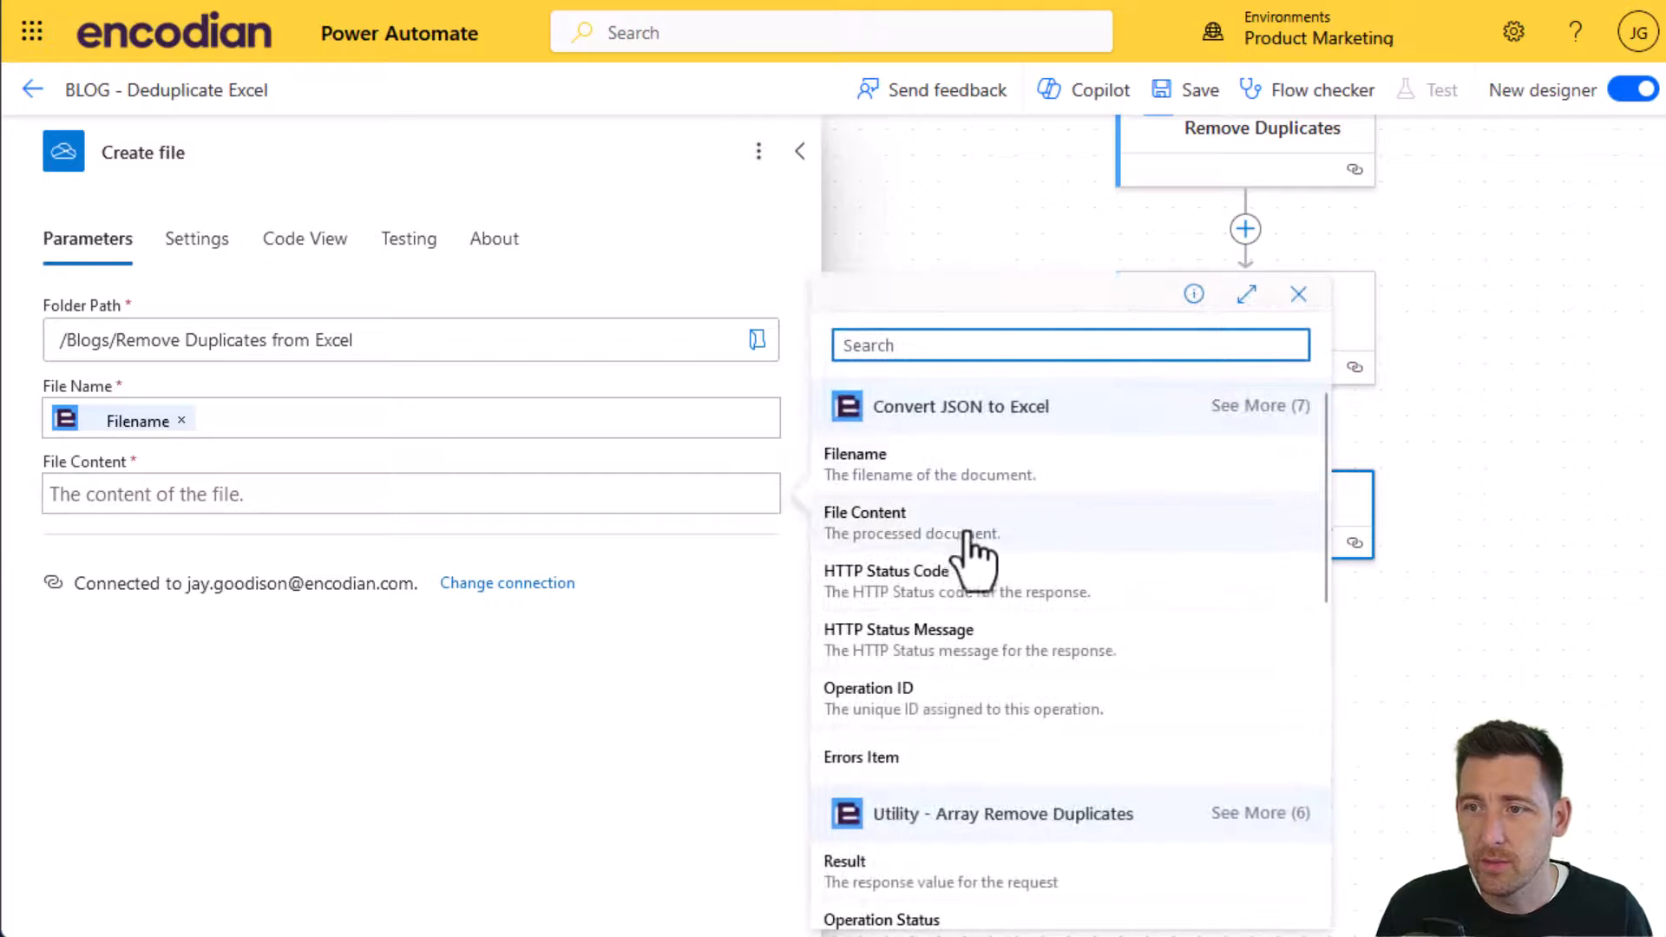
click(911, 527)
click(990, 695)
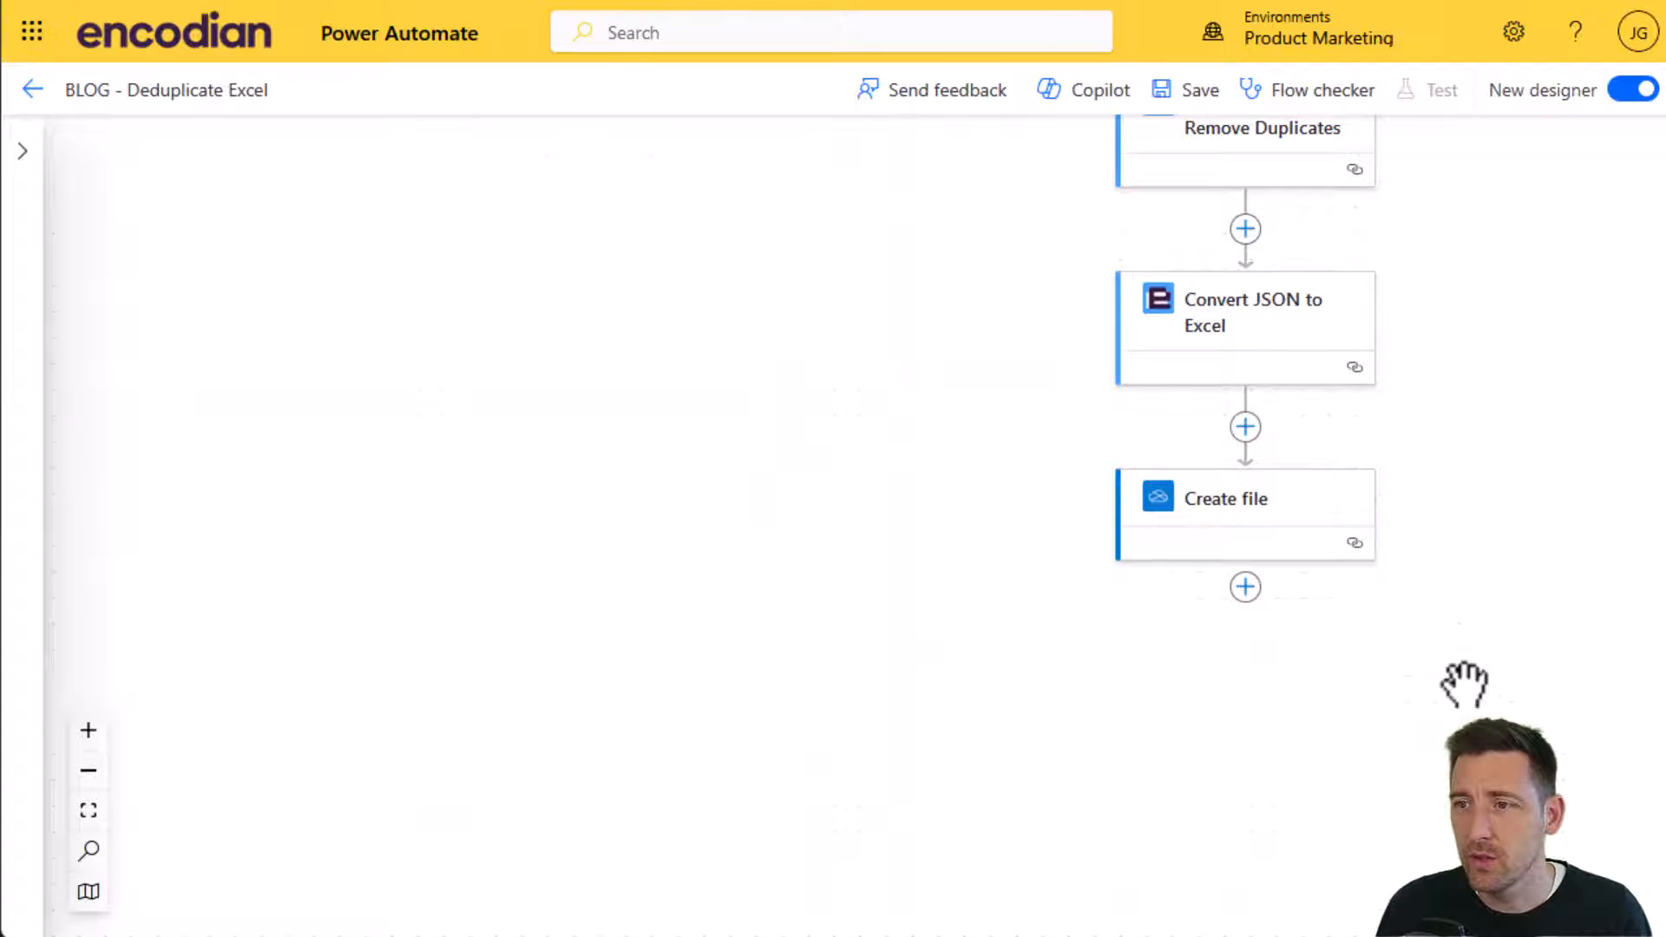
mouse_move(1341, 463)
mouse_down()
mouse_move(956, 544)
mouse_move(1029, 794)
mouse_up()
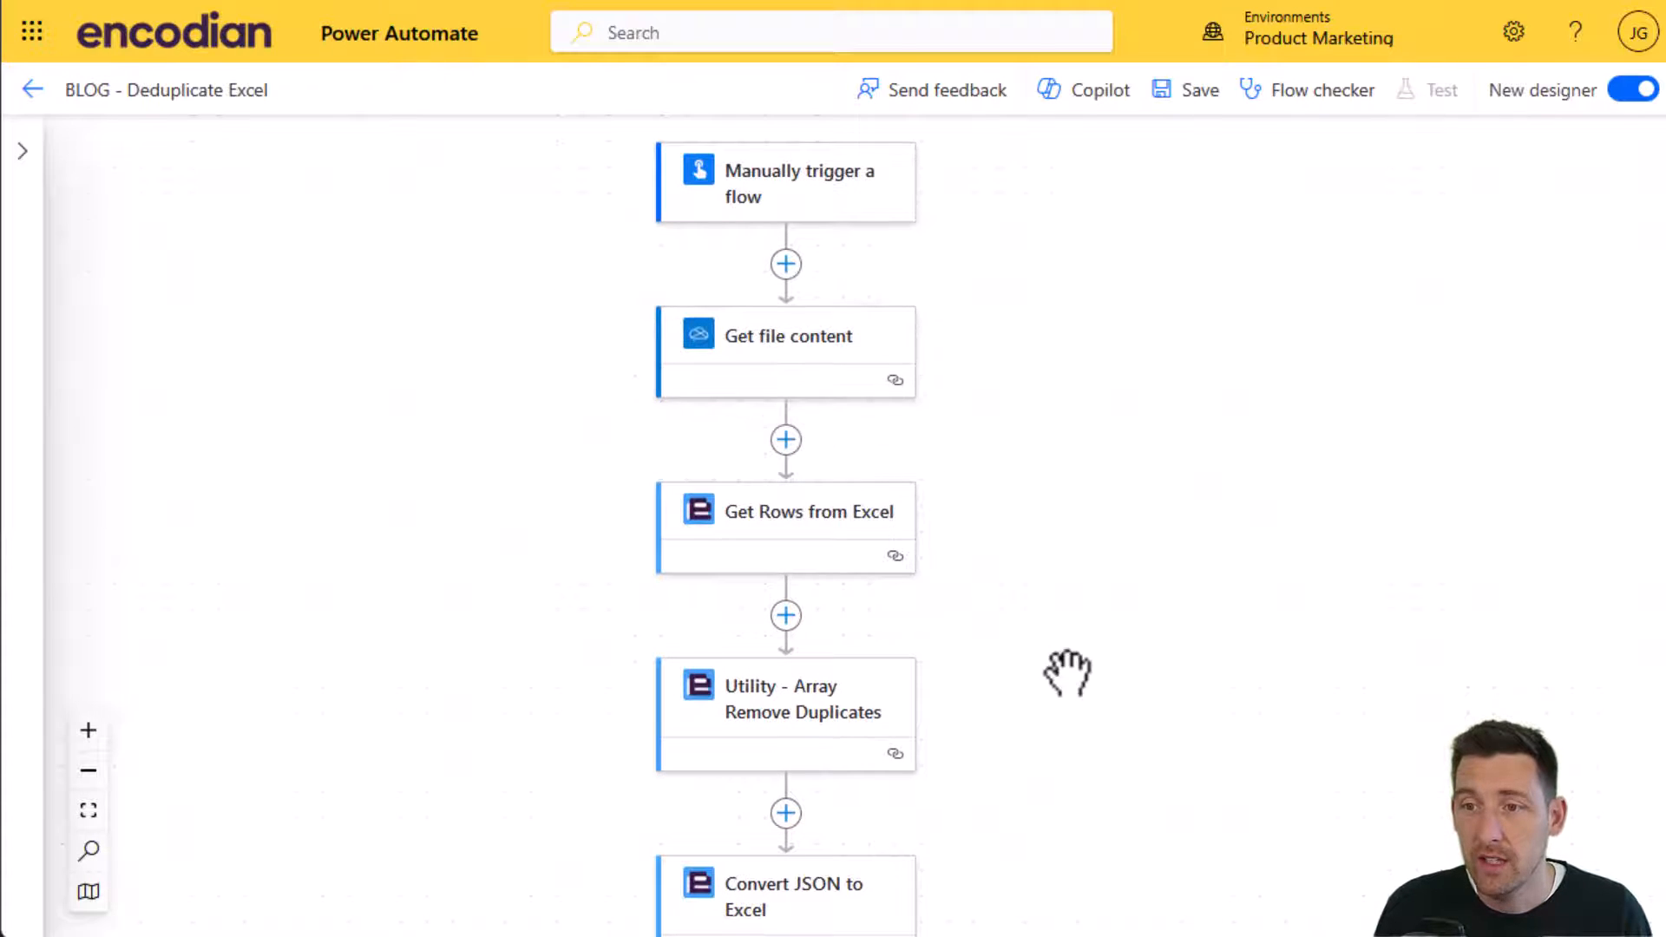
drag(1068, 670, 1054, 385)
mouse_move(773, 235)
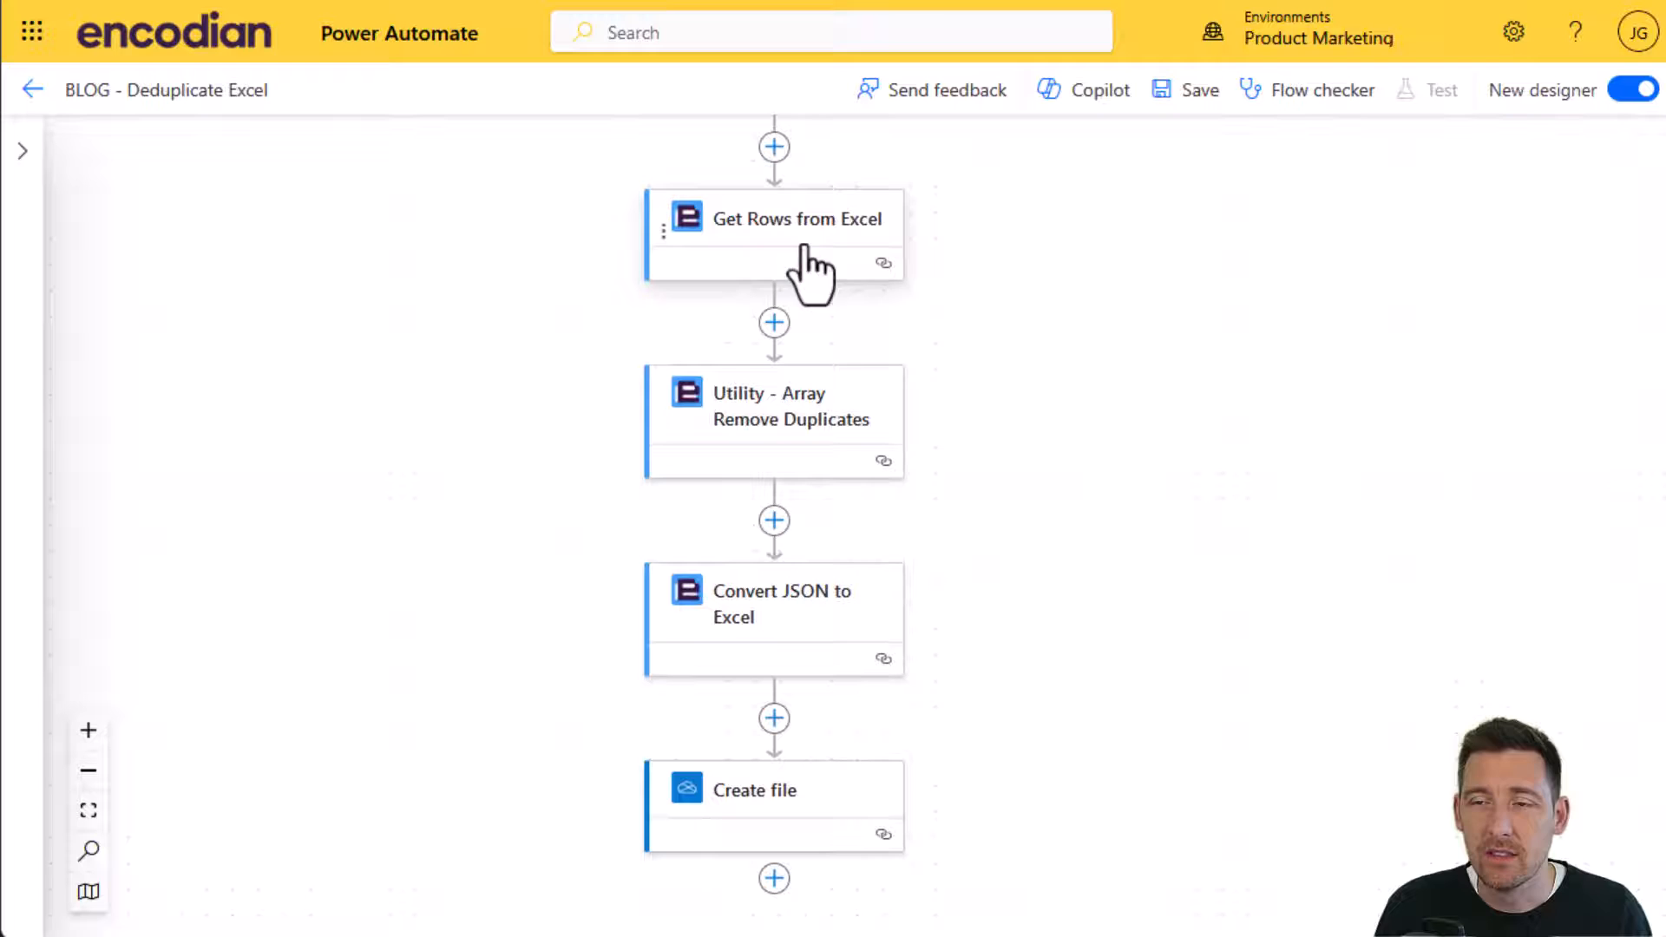
drag(753, 517, 818, 397)
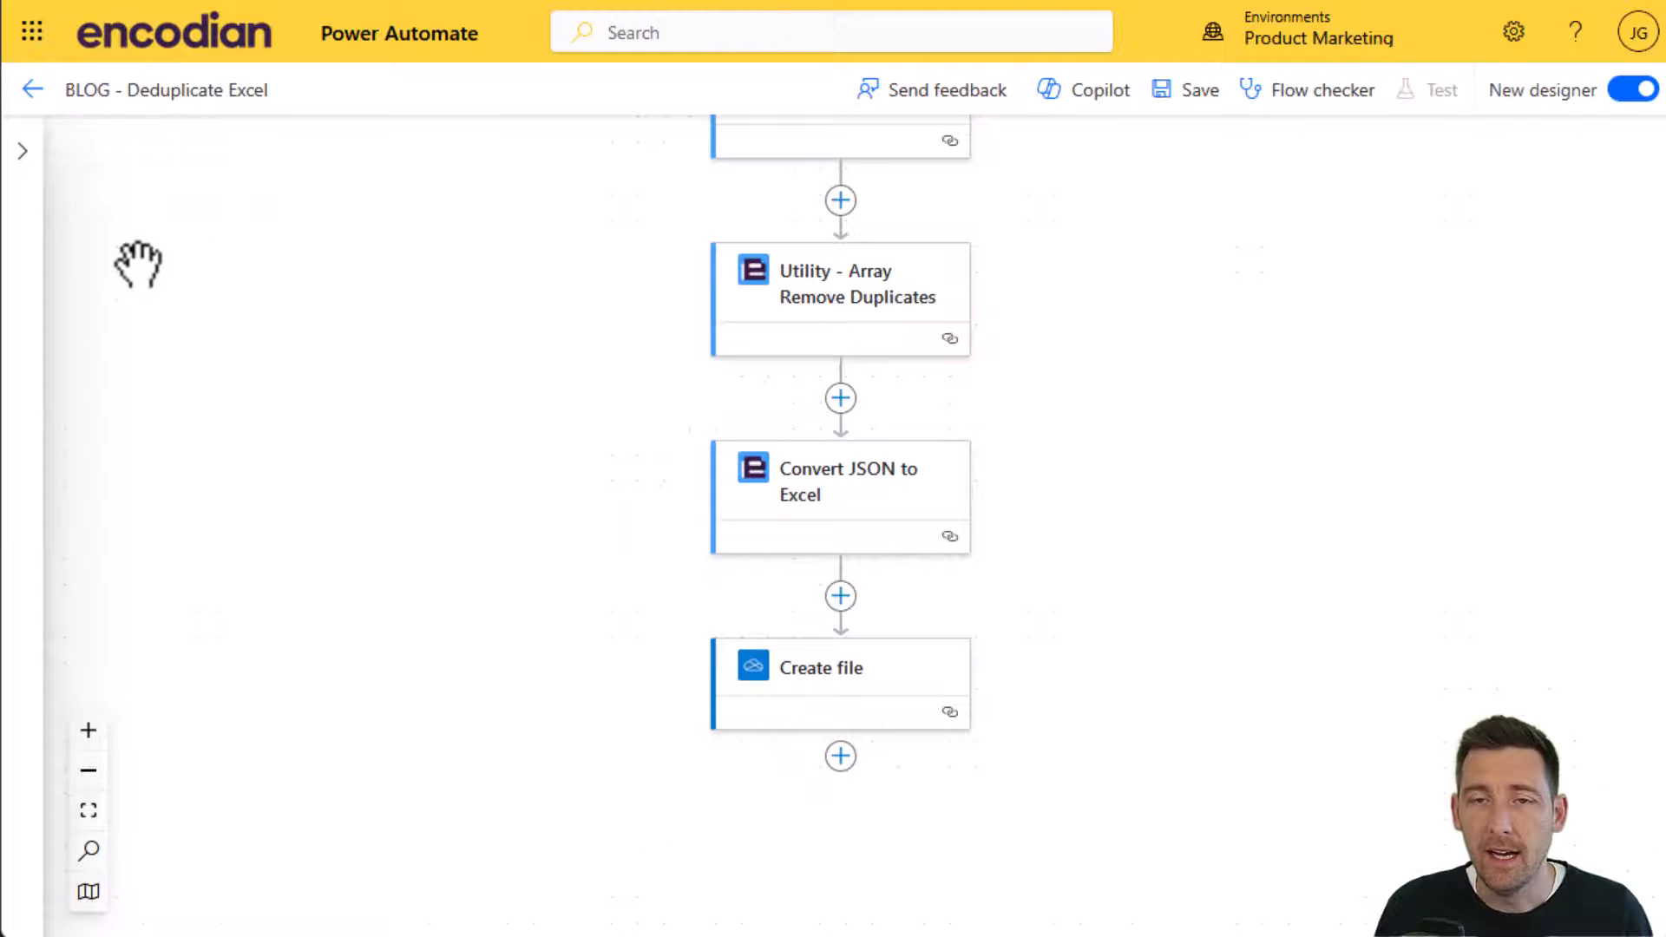
click(23, 151)
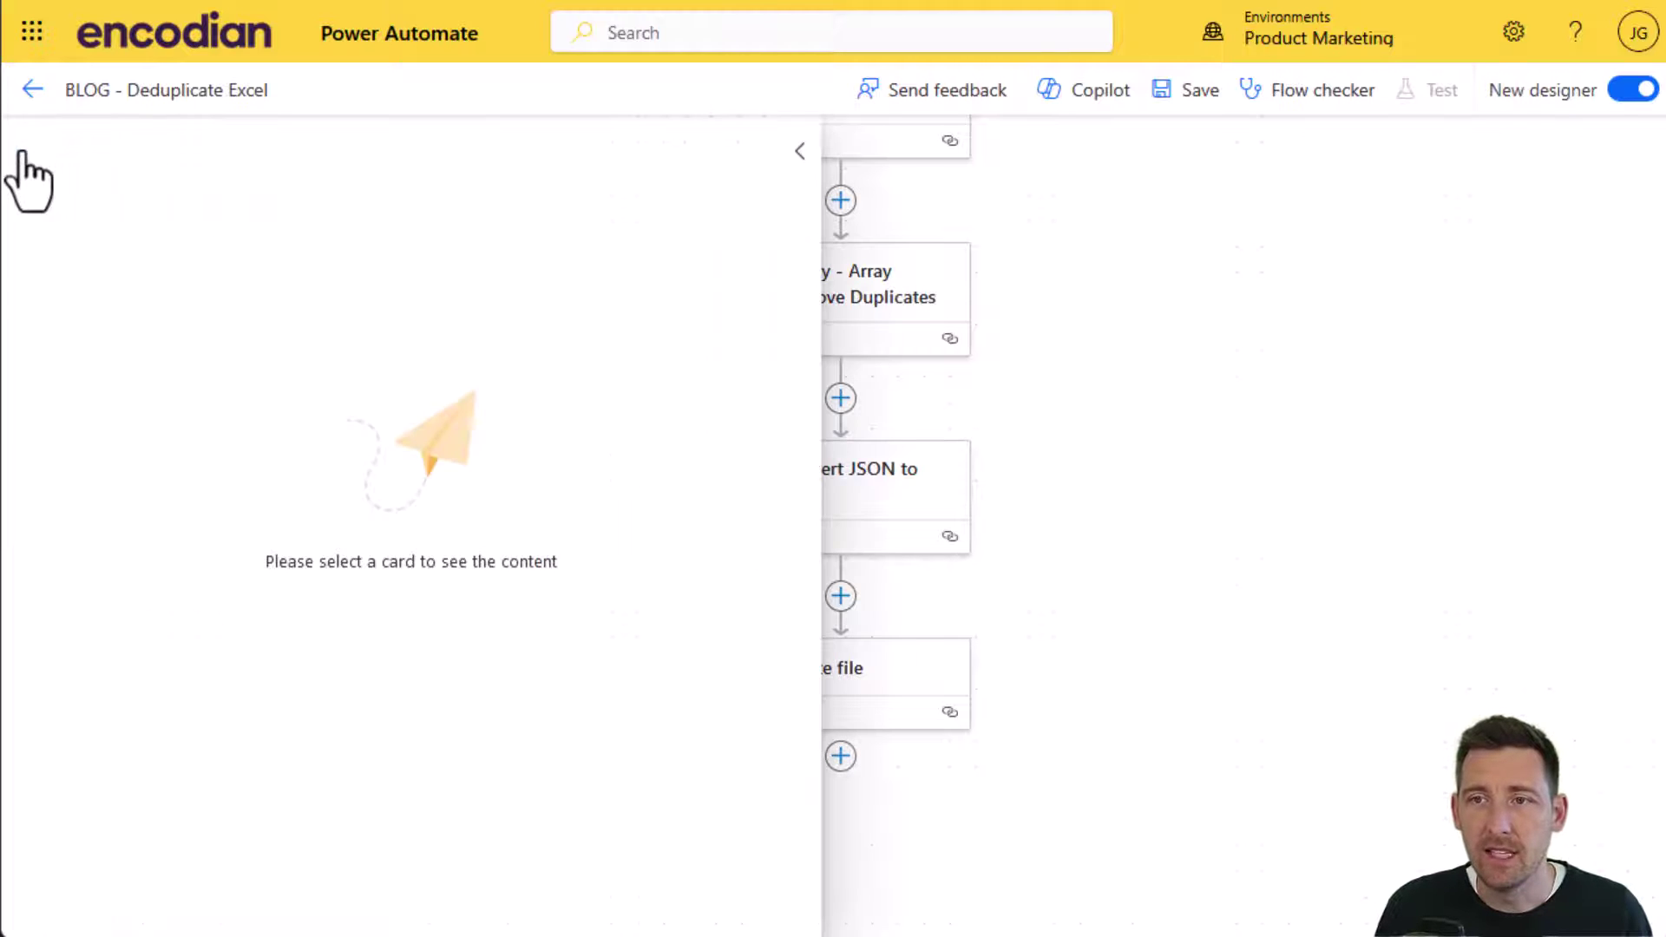
Save the BLOG - Deduplicate Excel flow.
click(799, 151)
click(1184, 89)
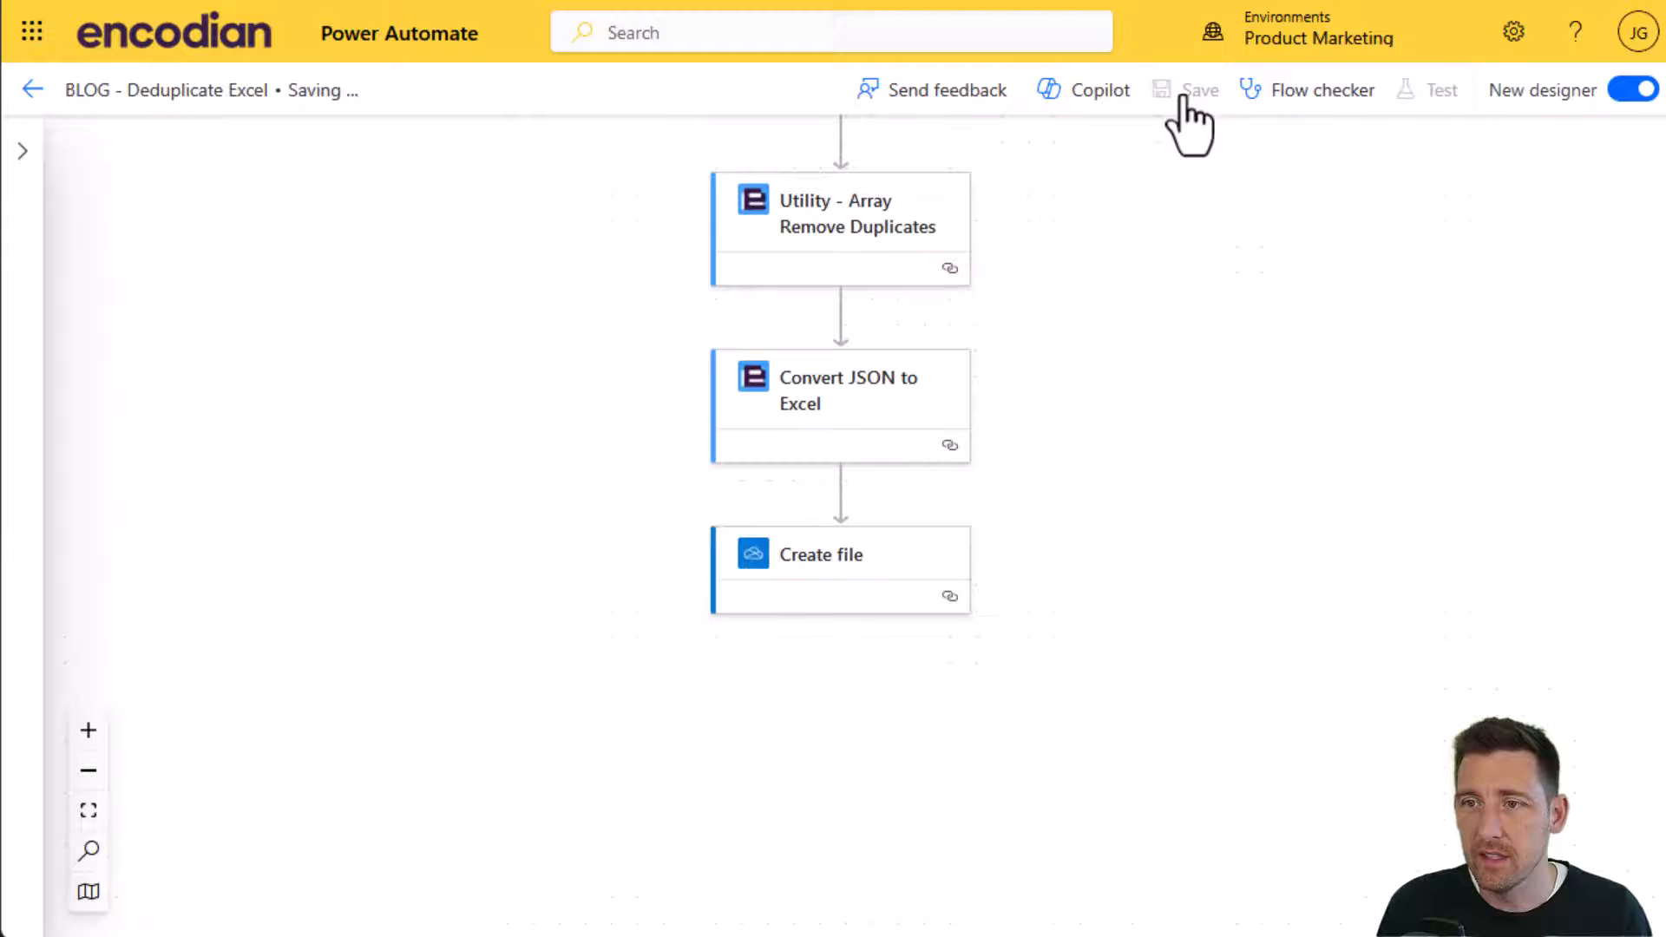
mouse_move(1082, 326)
mouse_down()
mouse_move(1165, 482)
mouse_move(1165, 521)
mouse_up()
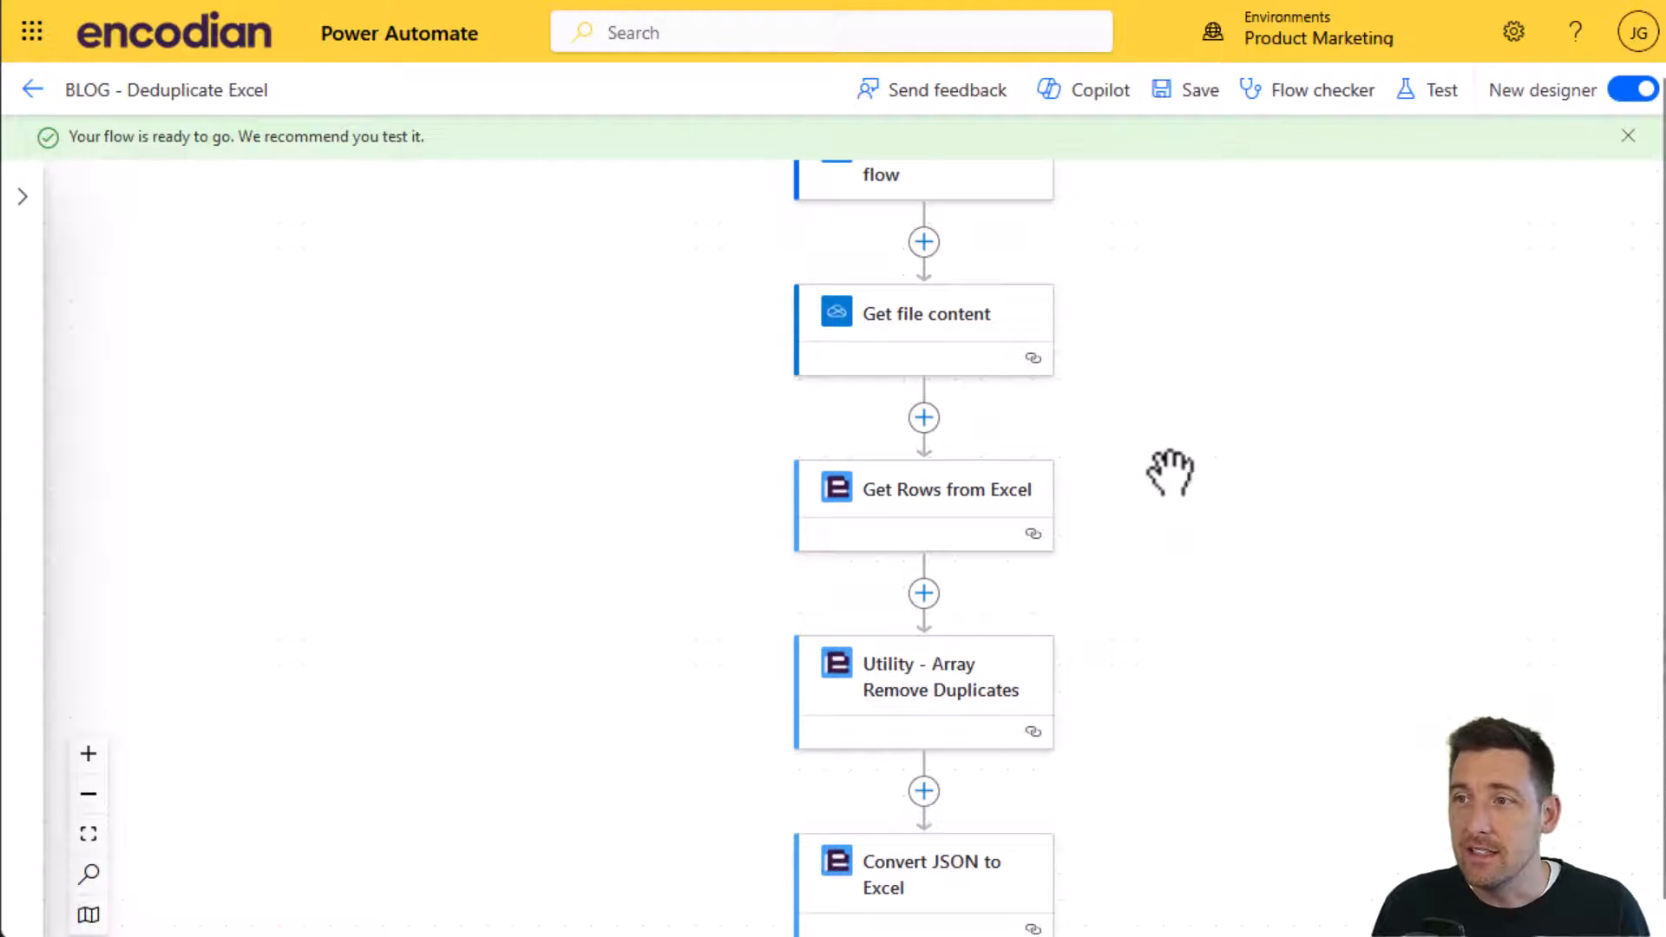
Test-run the flow manually and confirm every step through Create file succeeds.
click(1425, 89)
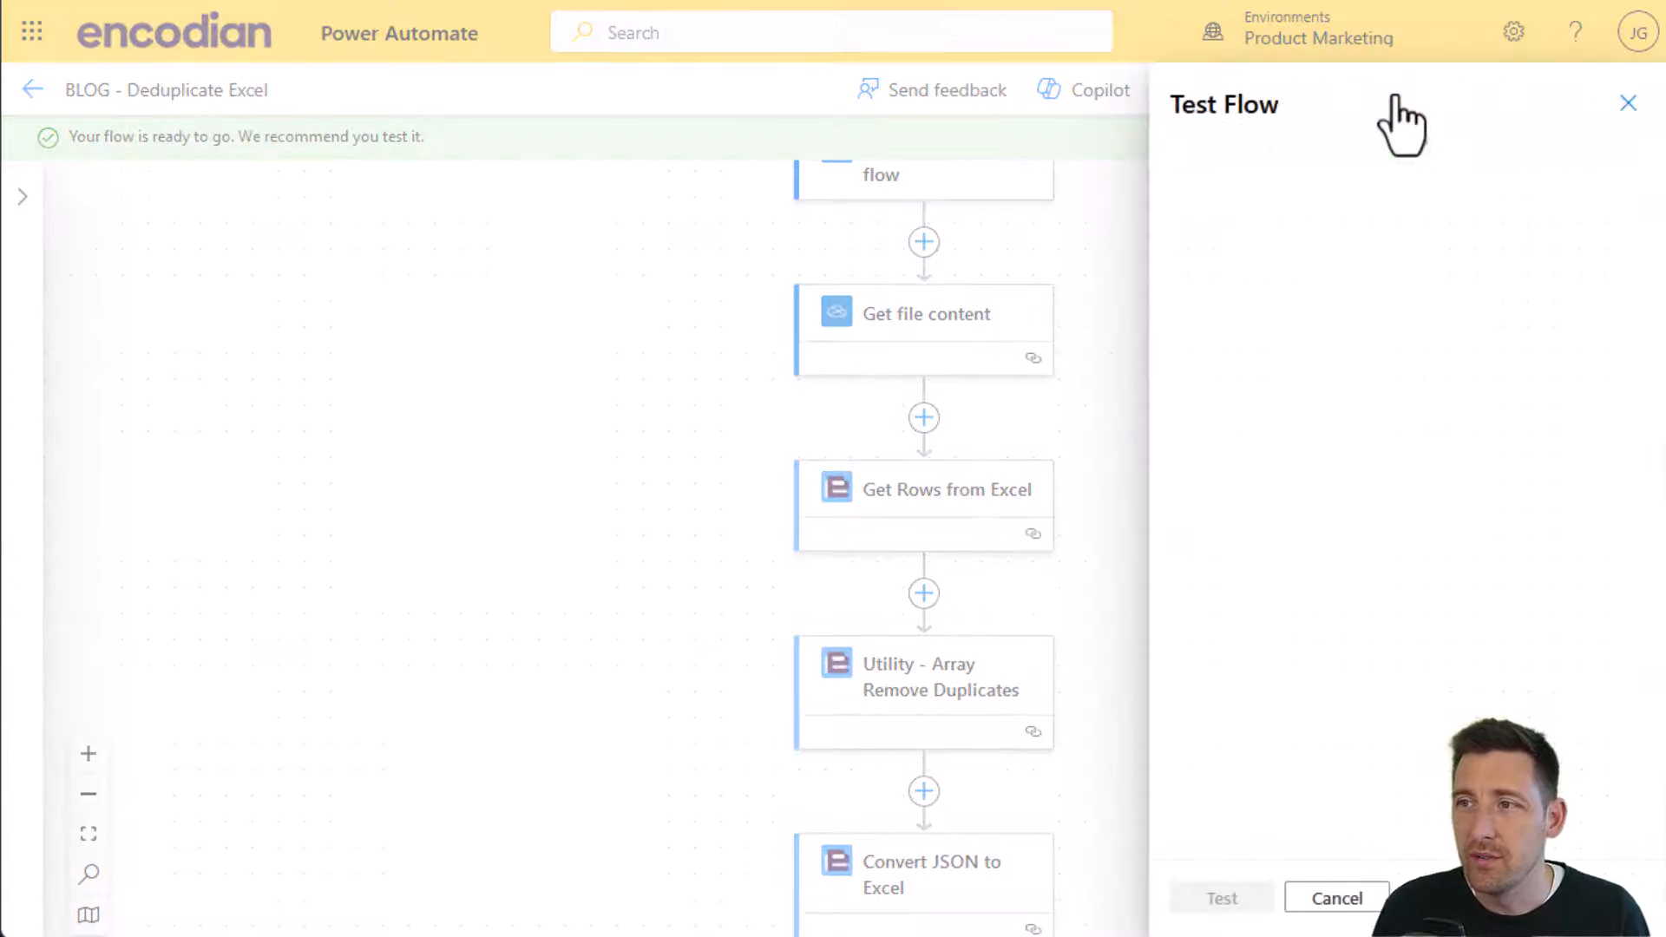
click(1186, 160)
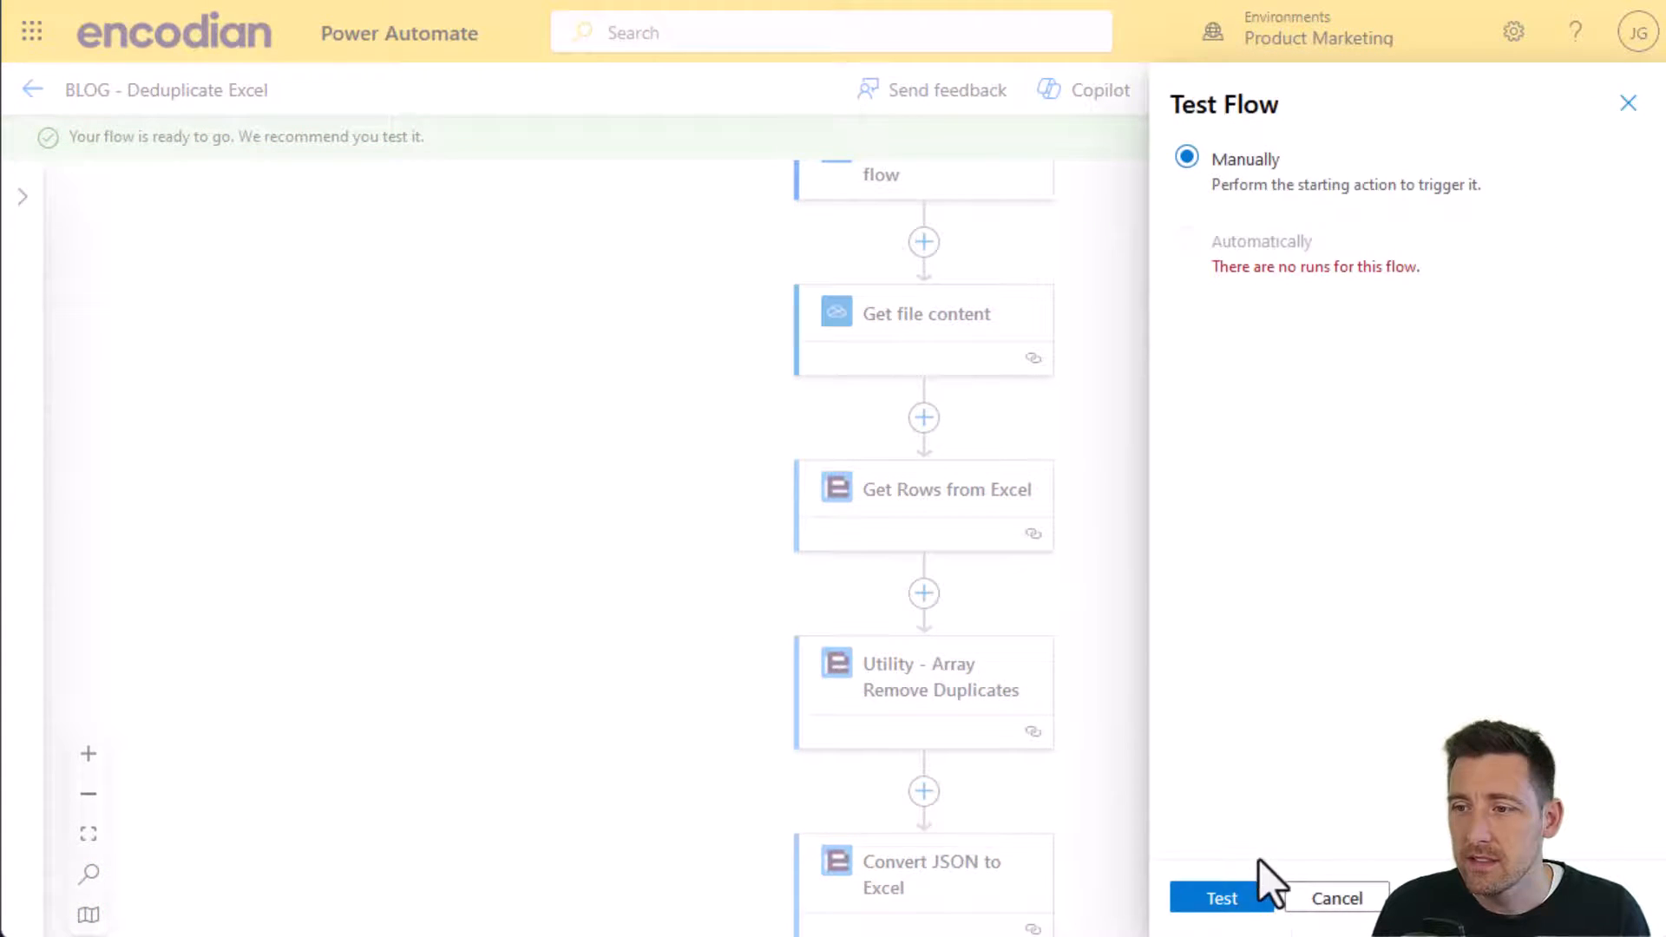
click(1221, 897)
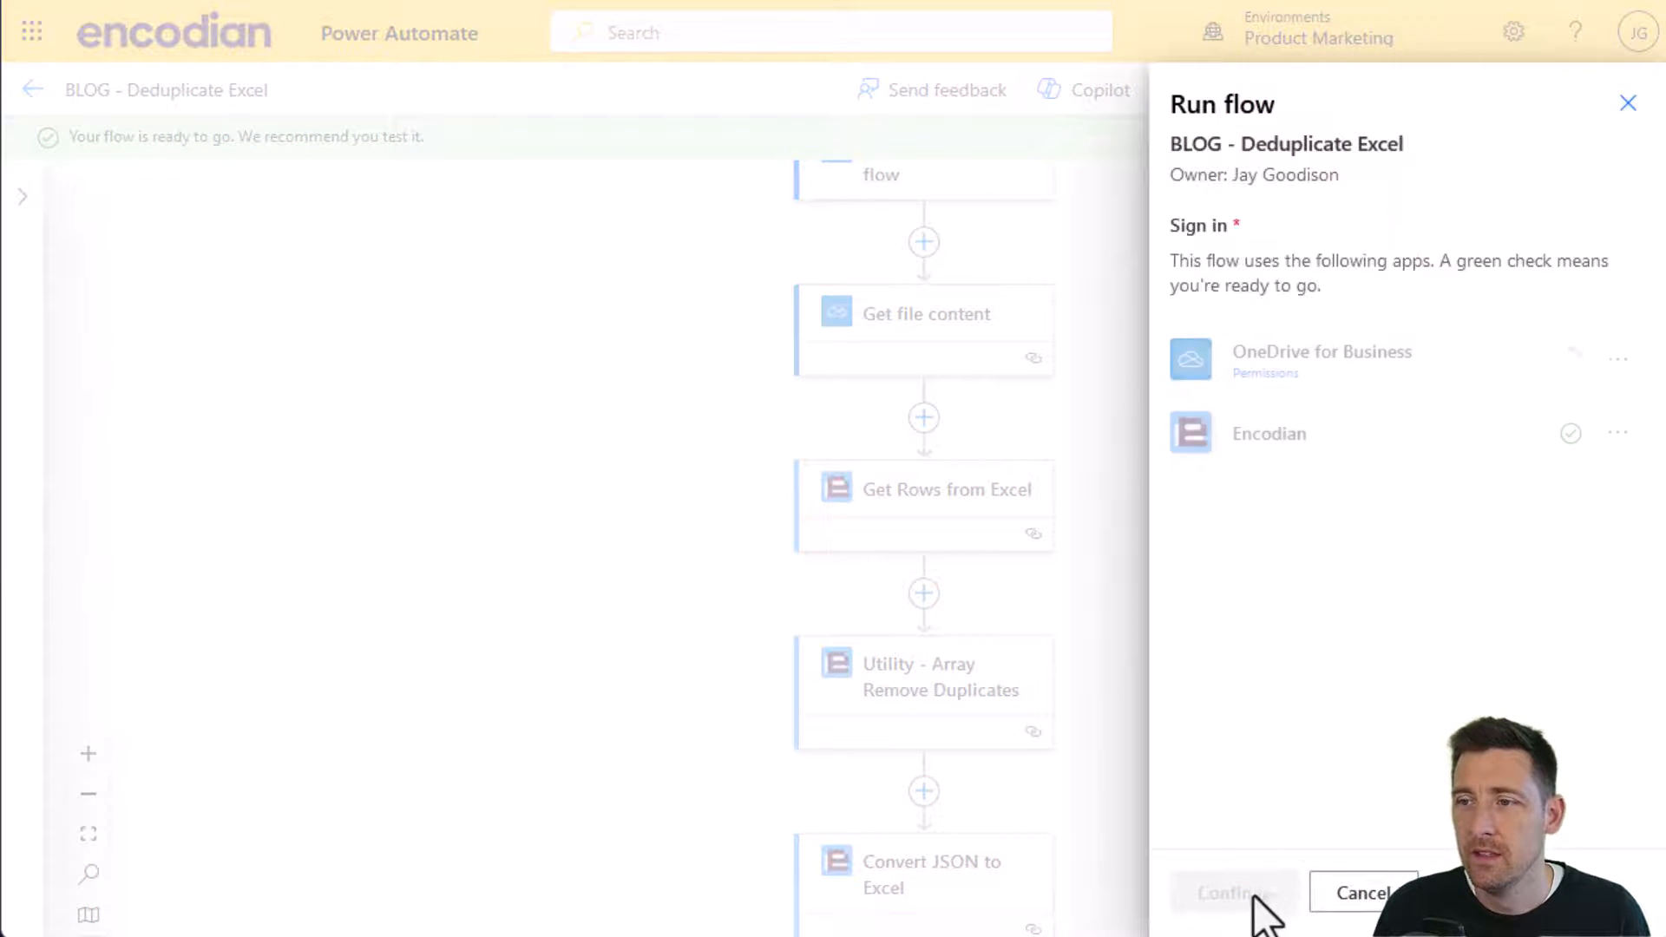
click(1233, 893)
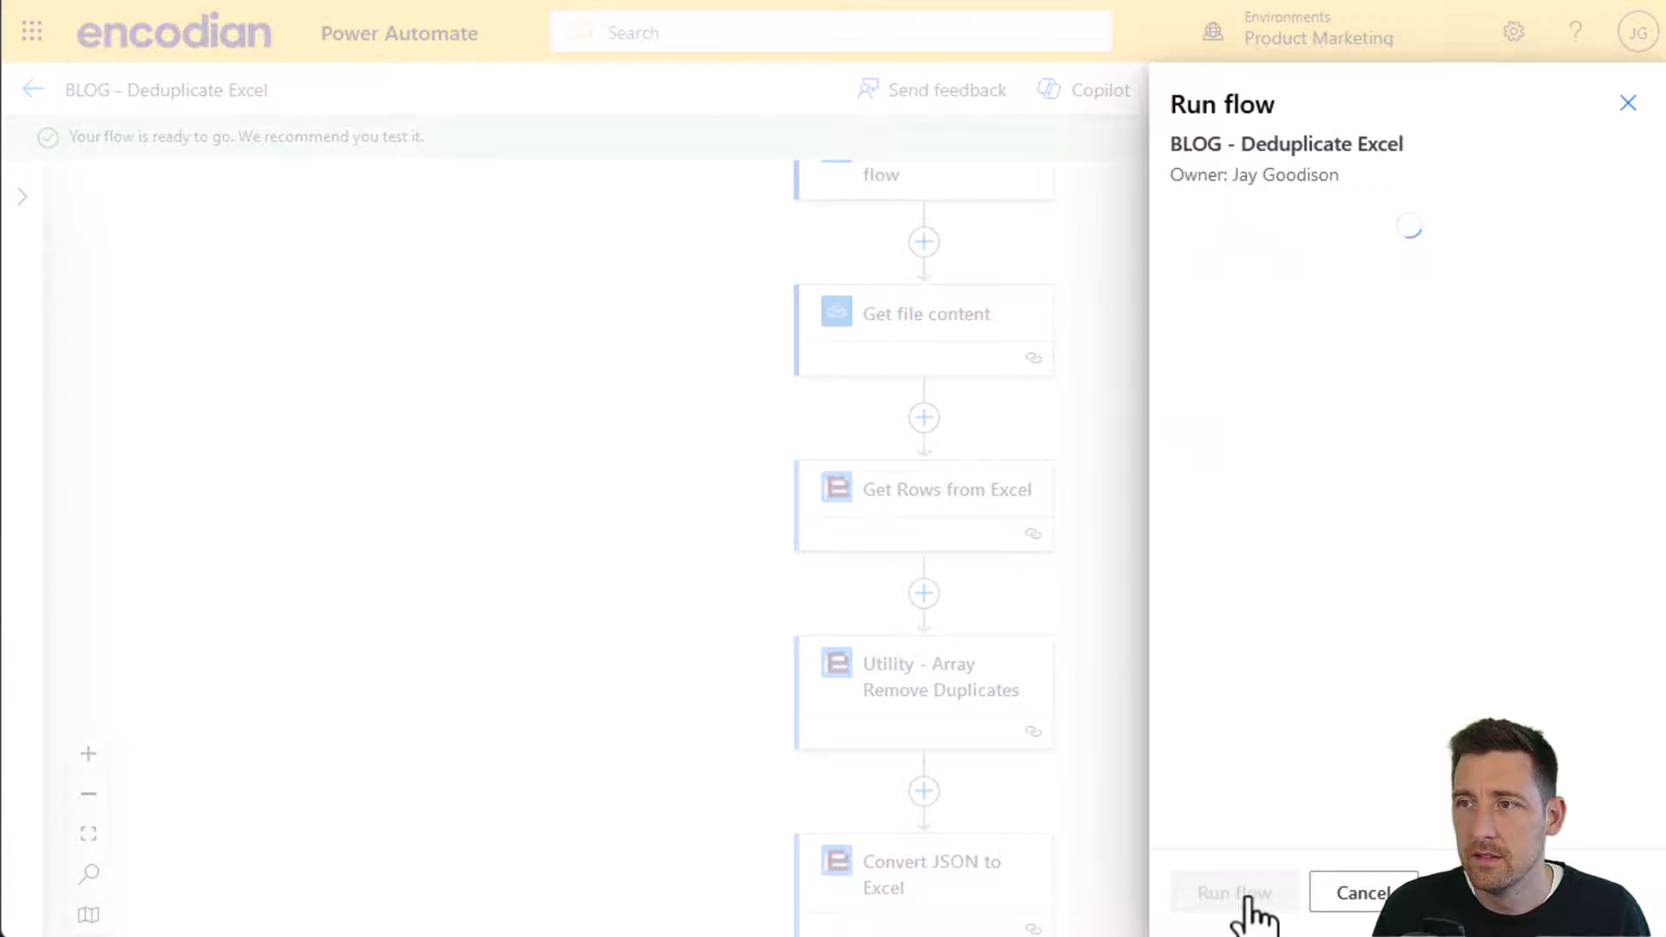
click(1221, 893)
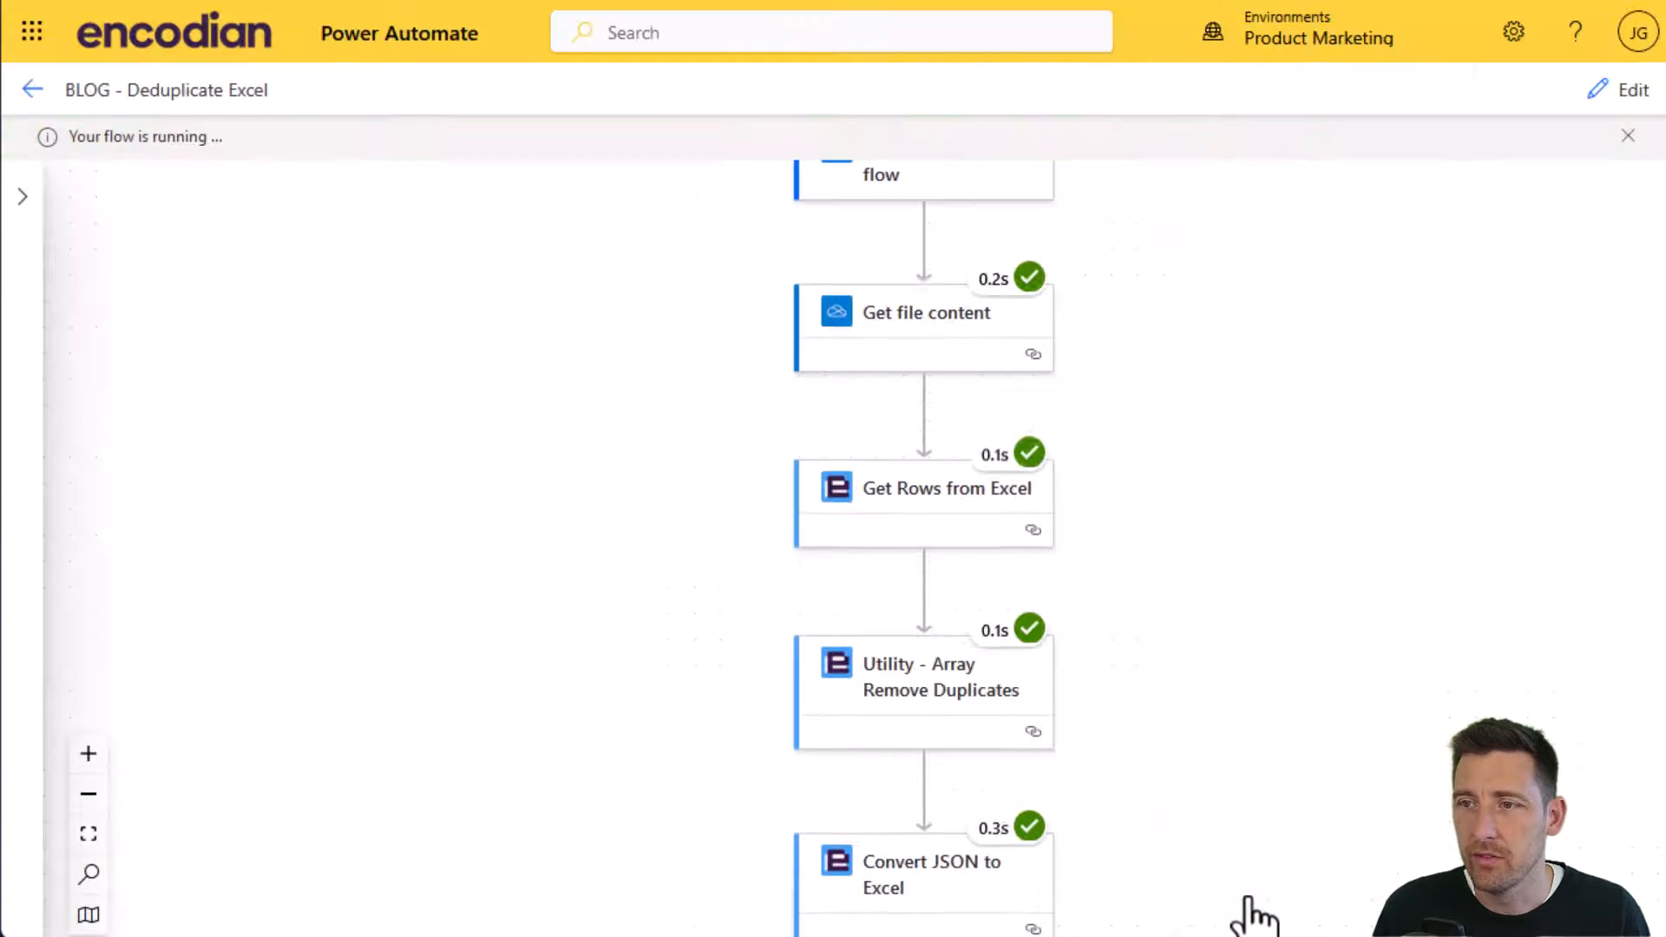
mouse_move(1198, 558)
mouse_down()
mouse_move(1196, 419)
mouse_move(1202, 445)
mouse_up()
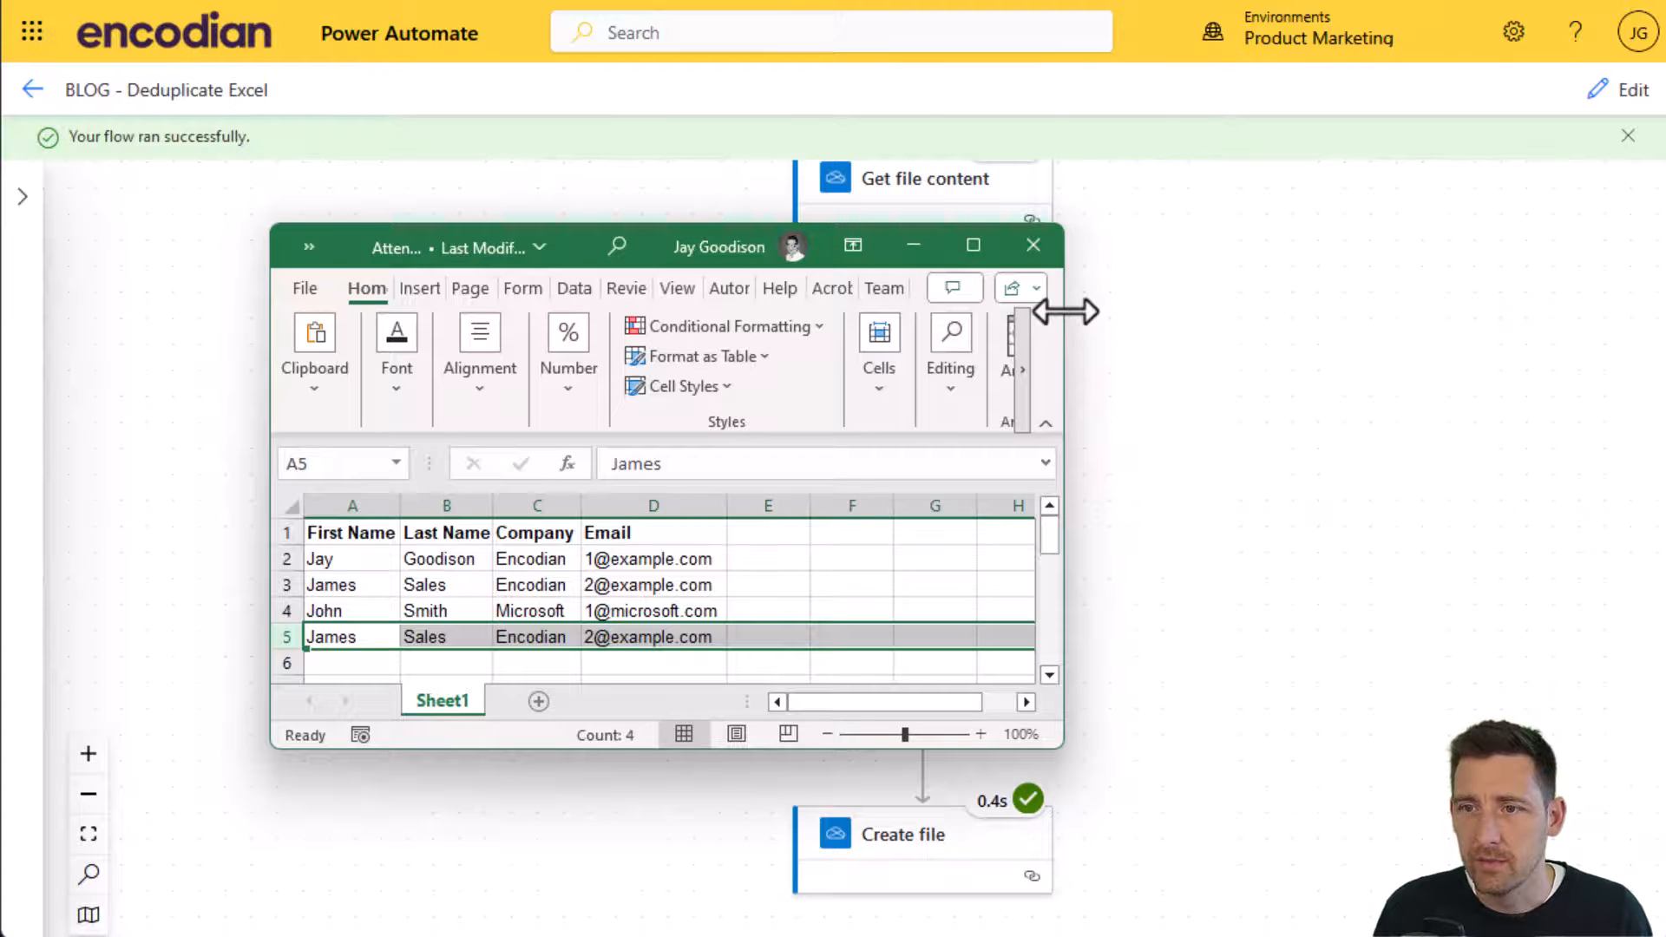
Close the original Attendees workbook after widening it to see all columns.
drag(1062, 313, 1451, 313)
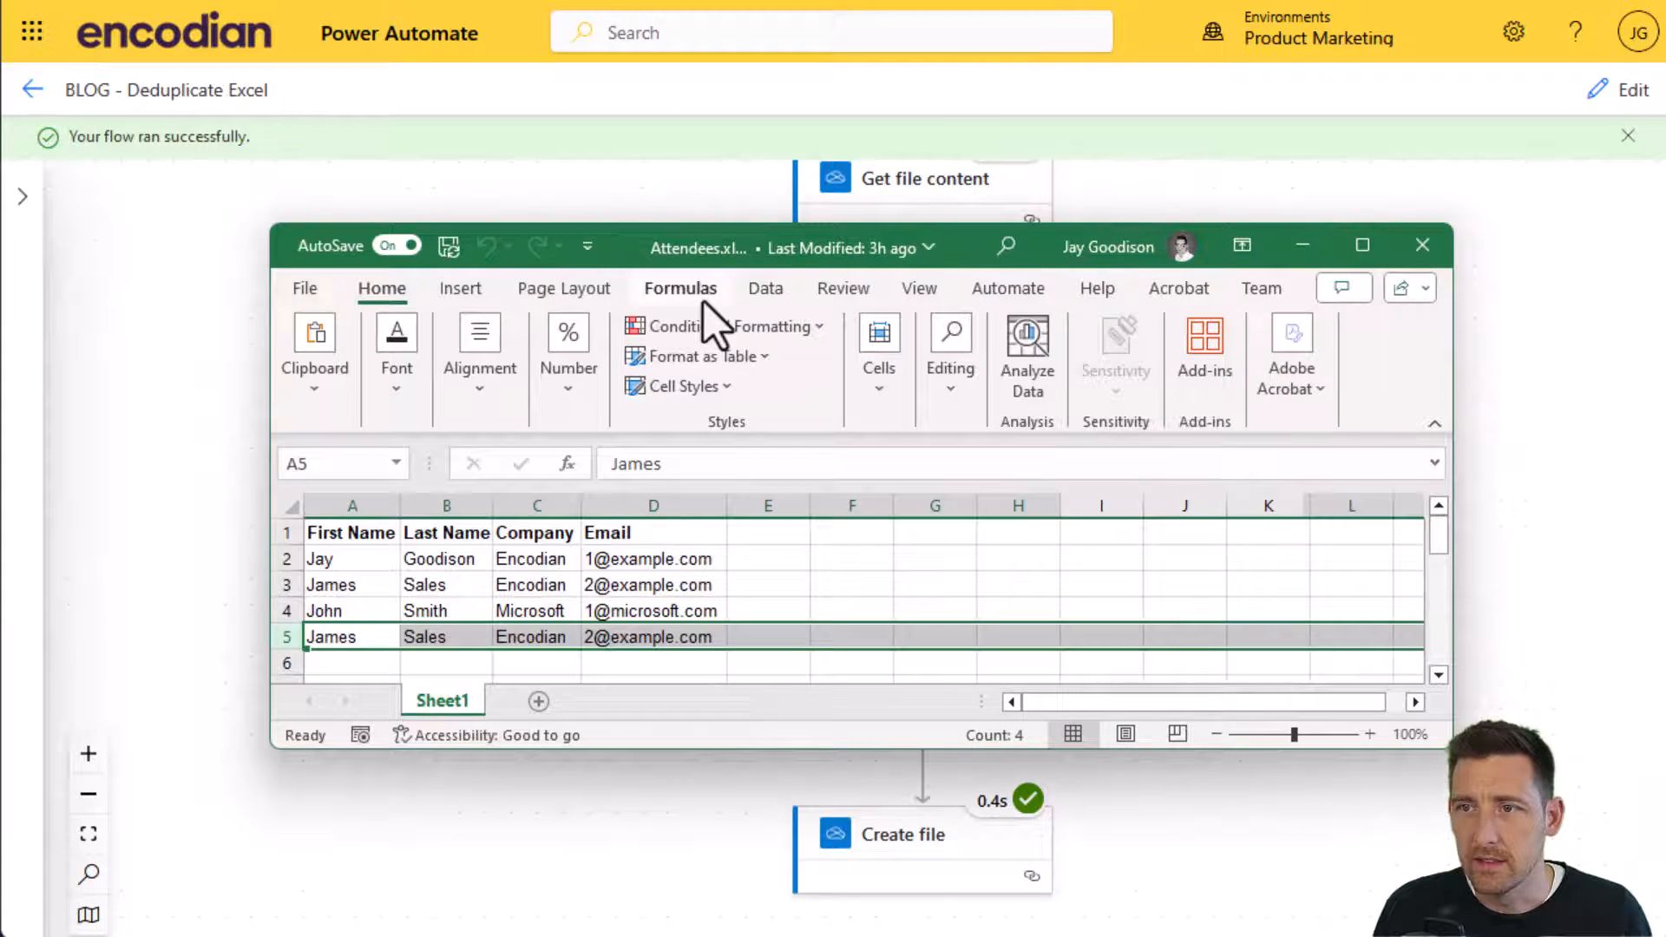
click(1421, 245)
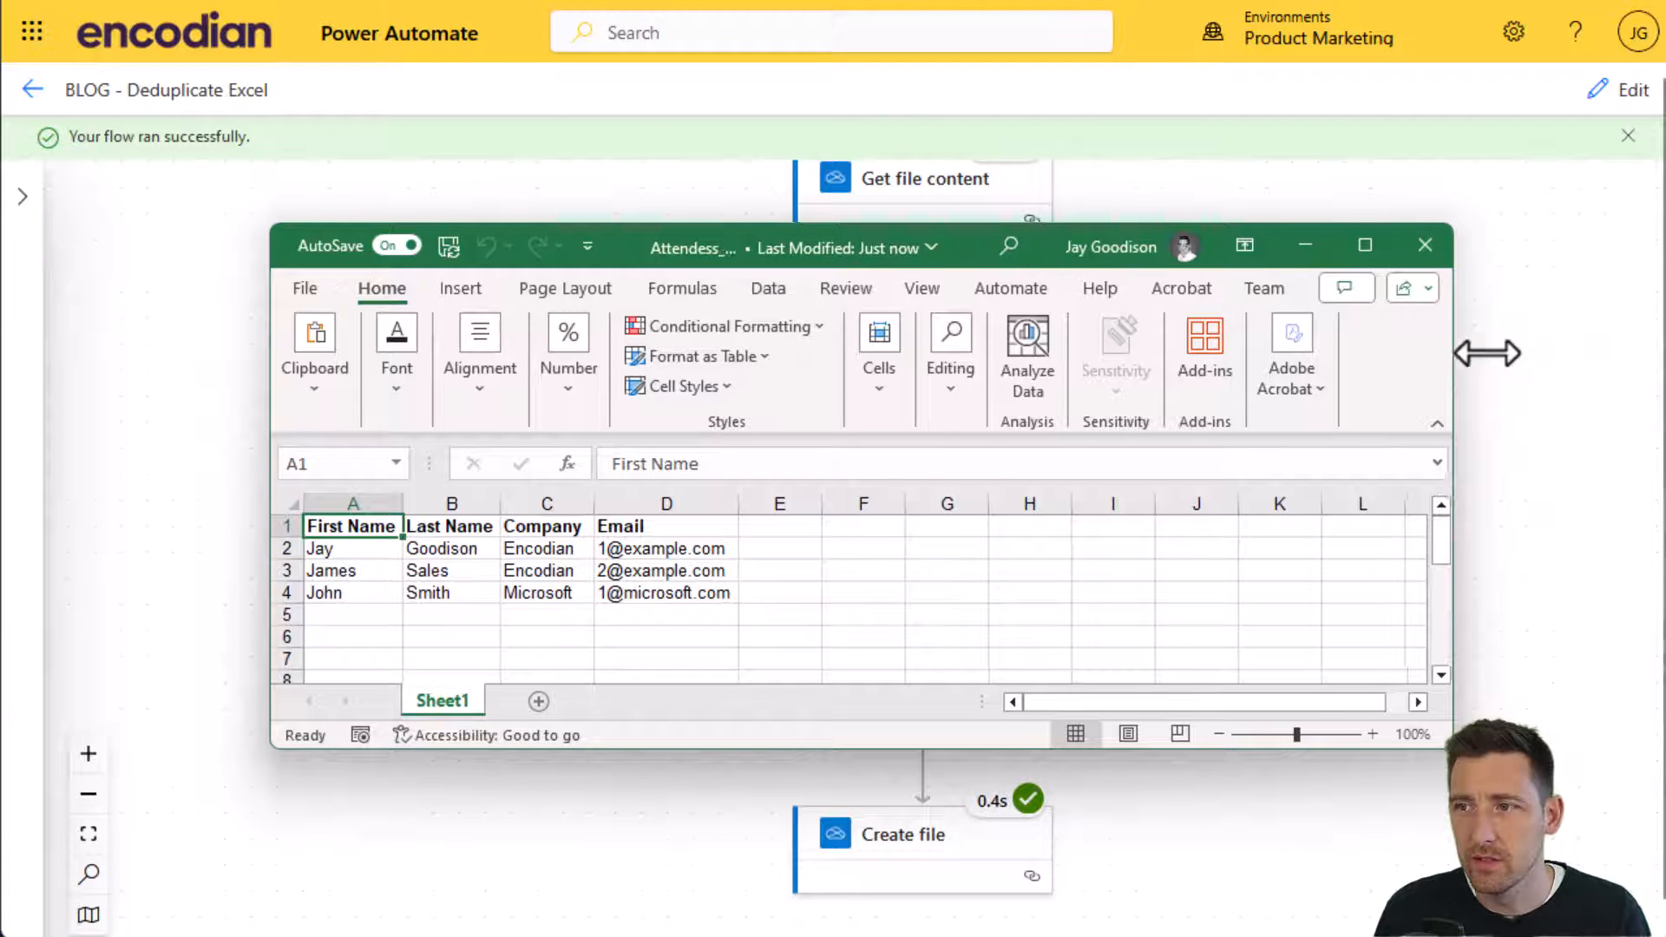
Review the deduplicated table A1:D4 in Attendees_Updated.xlsx, then close the workbook.
drag(1452, 353, 1647, 342)
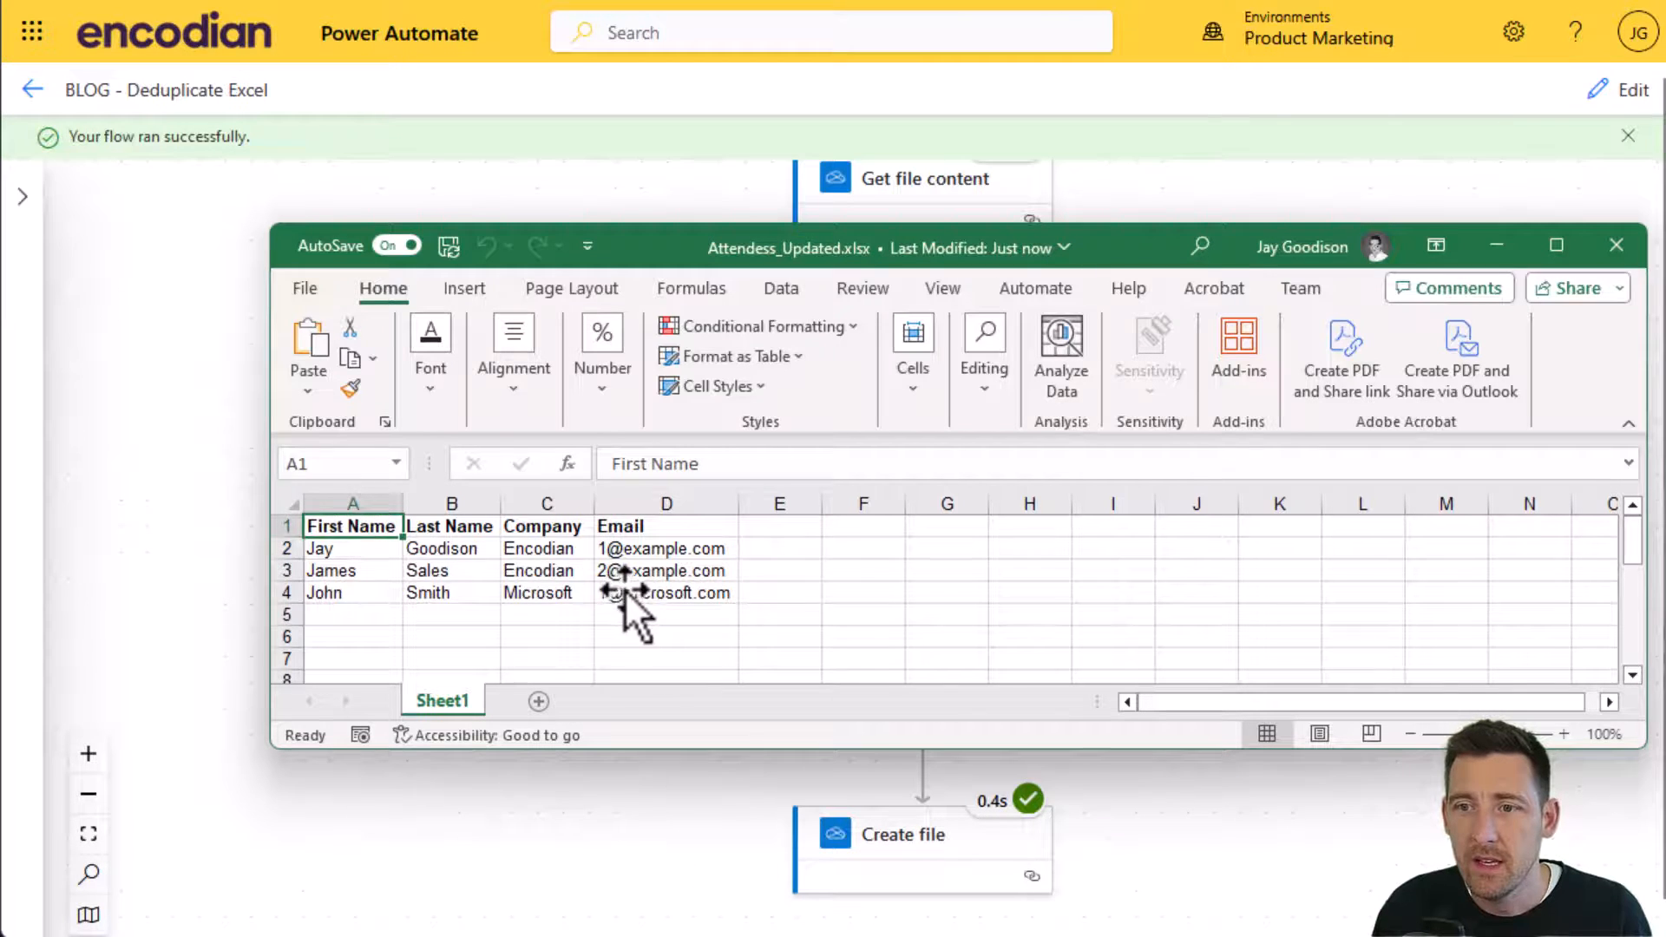
drag(624, 592, 349, 526)
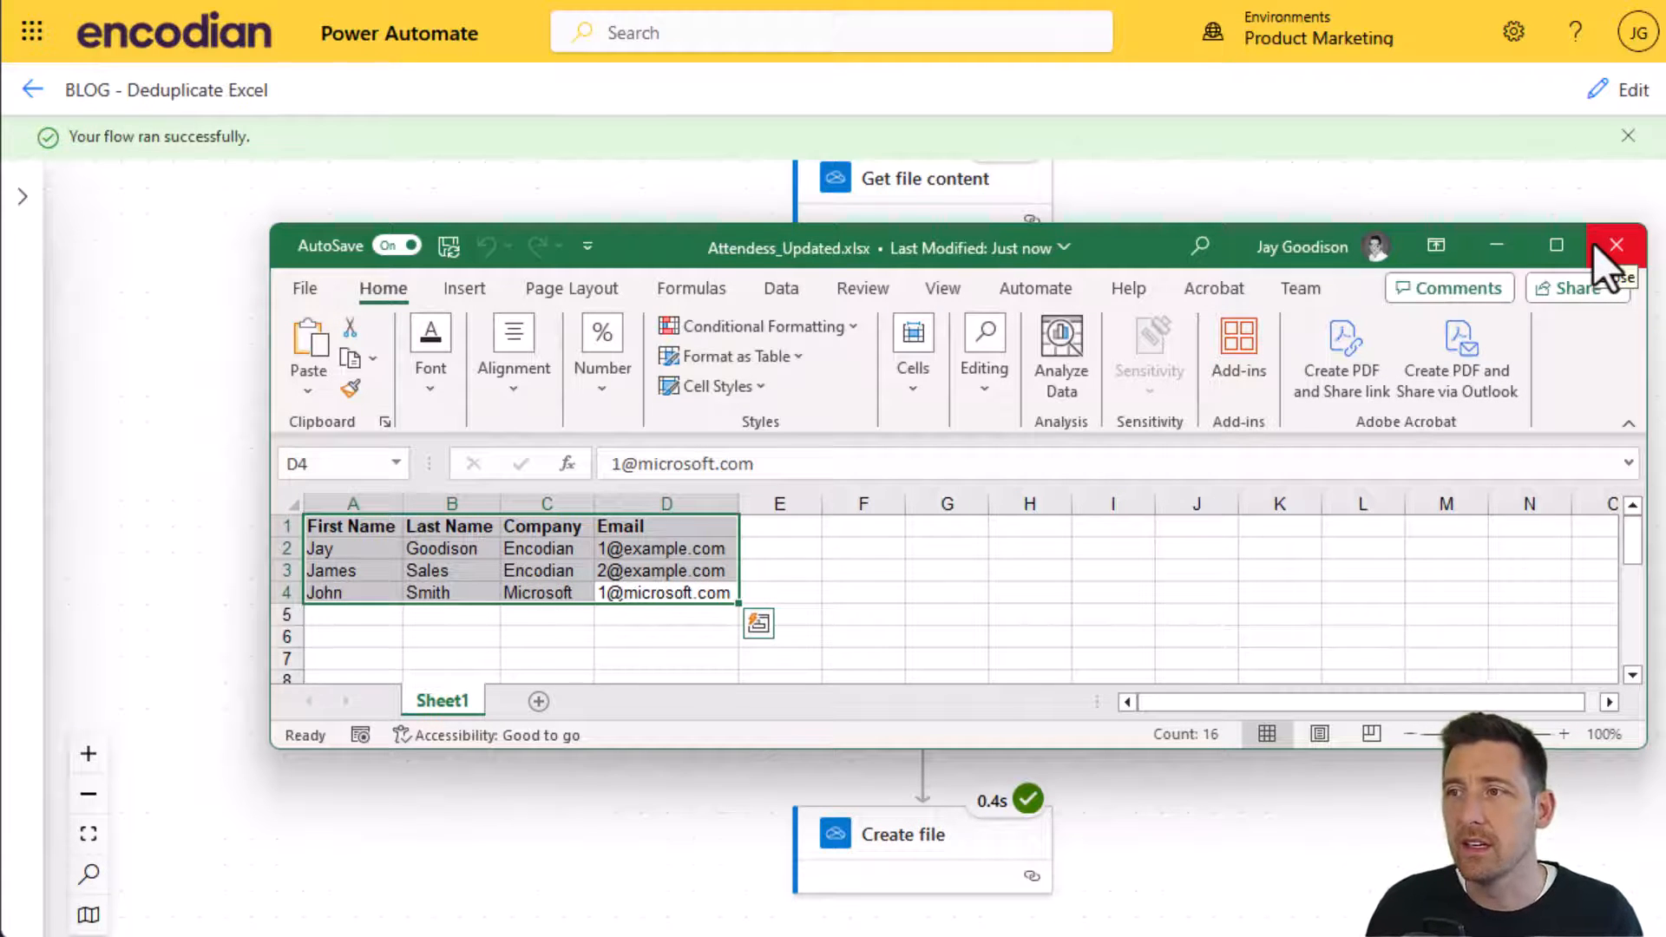
click(1615, 246)
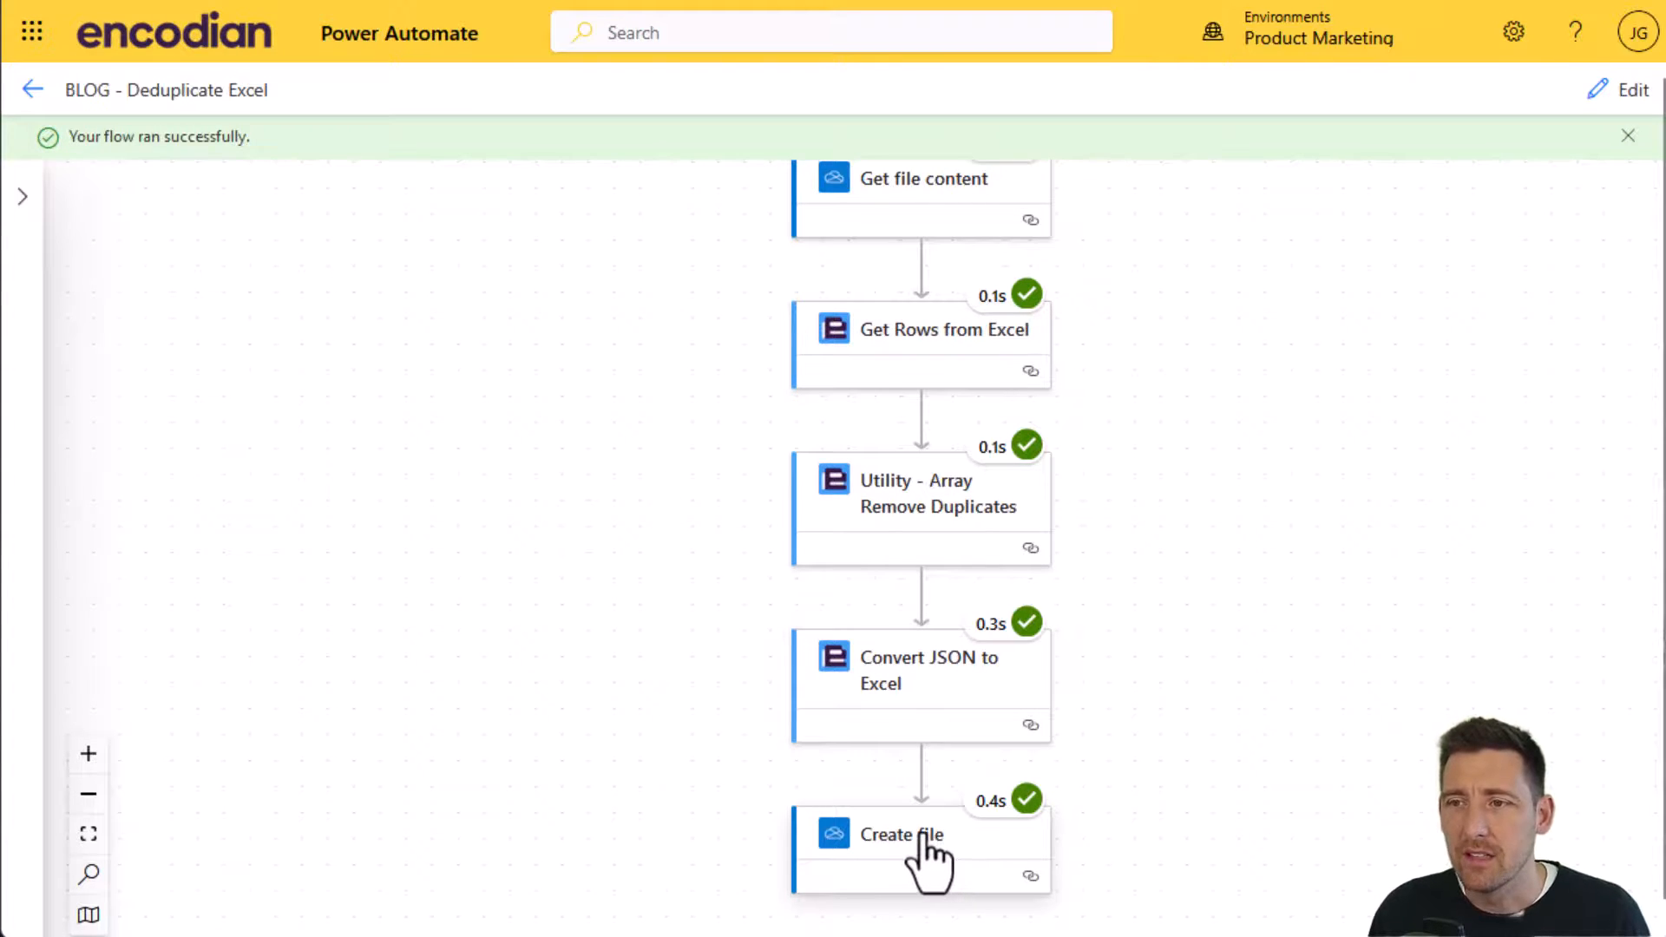
From My flows, open the BLOG - Remove Duplicates from Excel or CSV (Formatted) flow for editing.
click(32, 90)
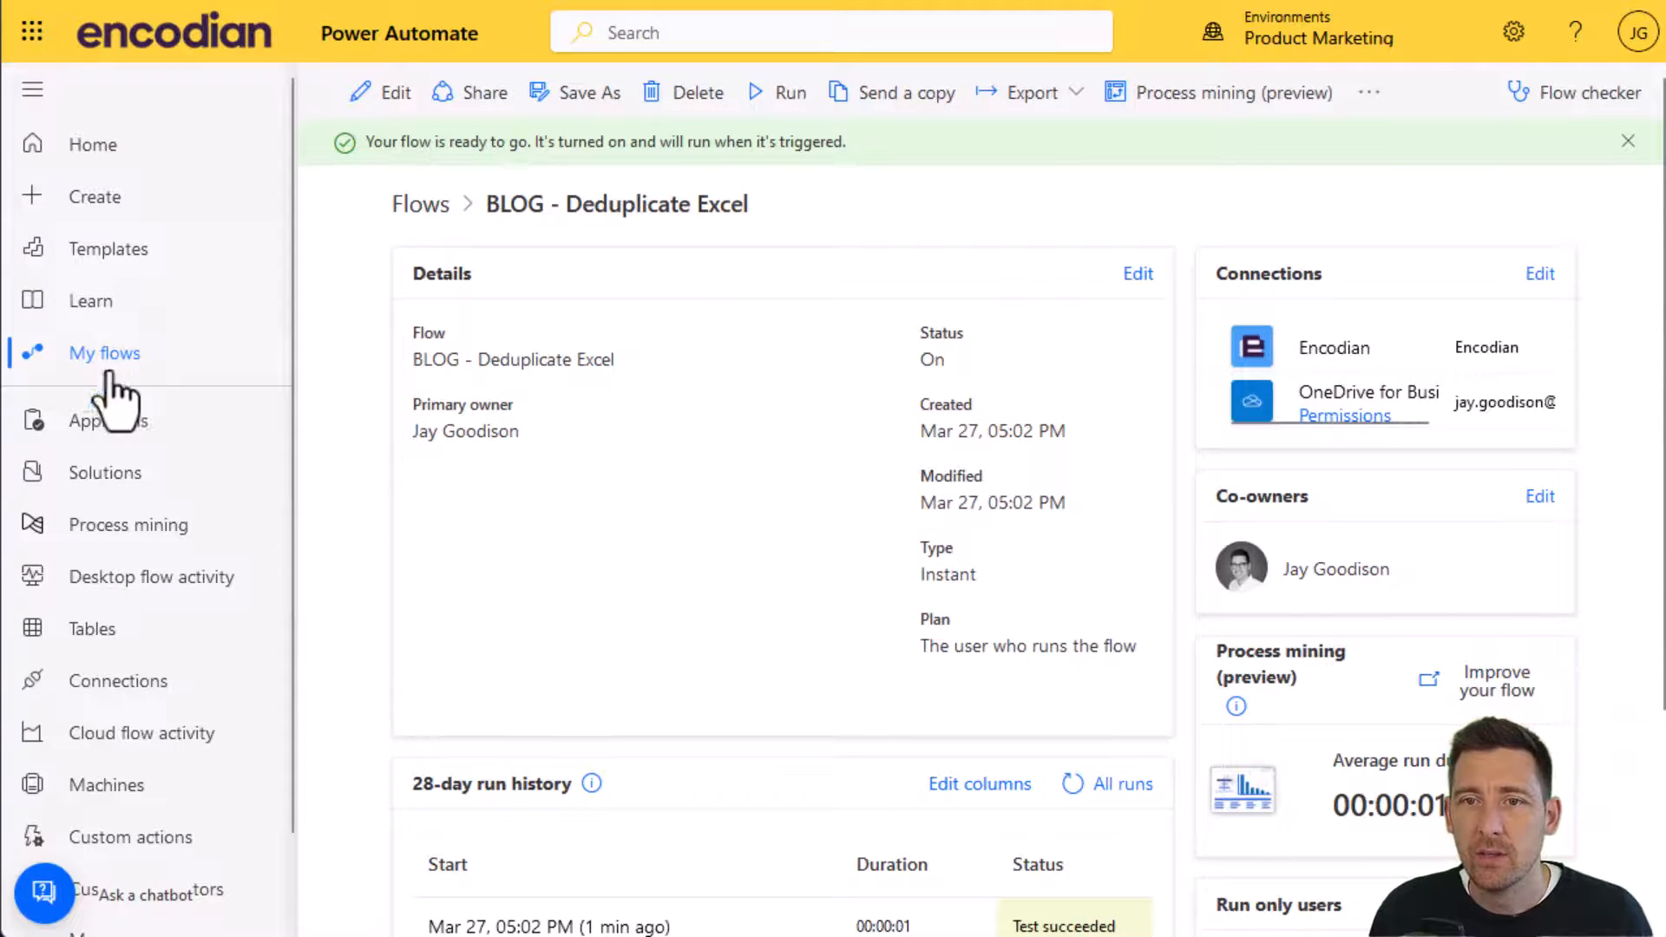
click(105, 352)
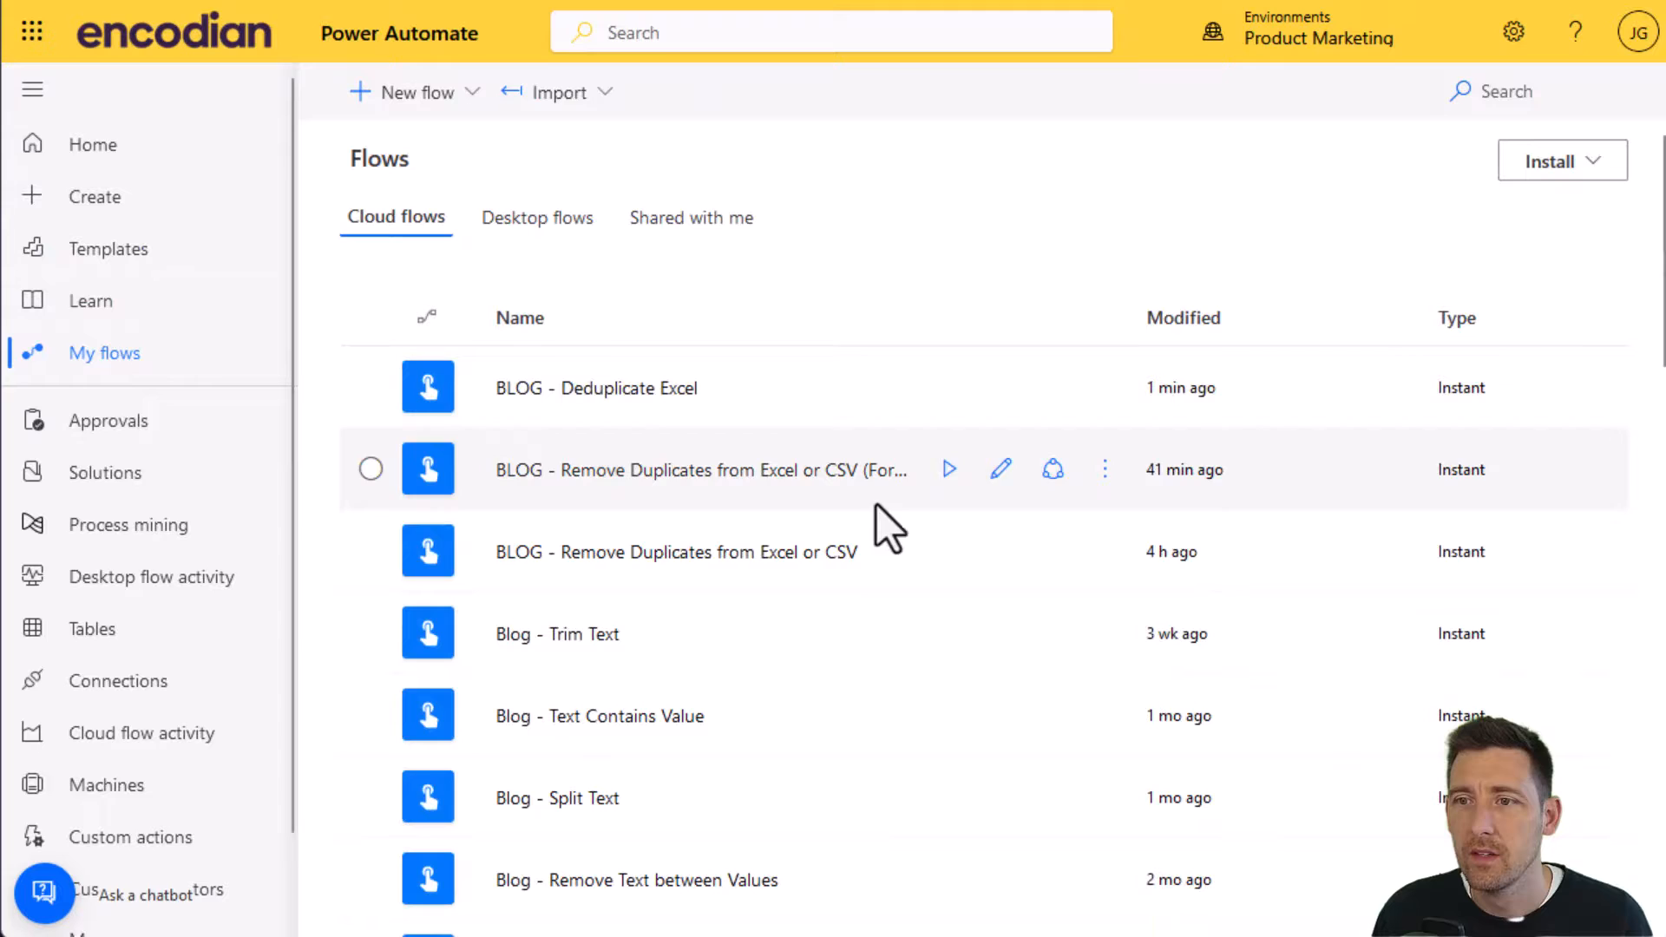
click(1004, 469)
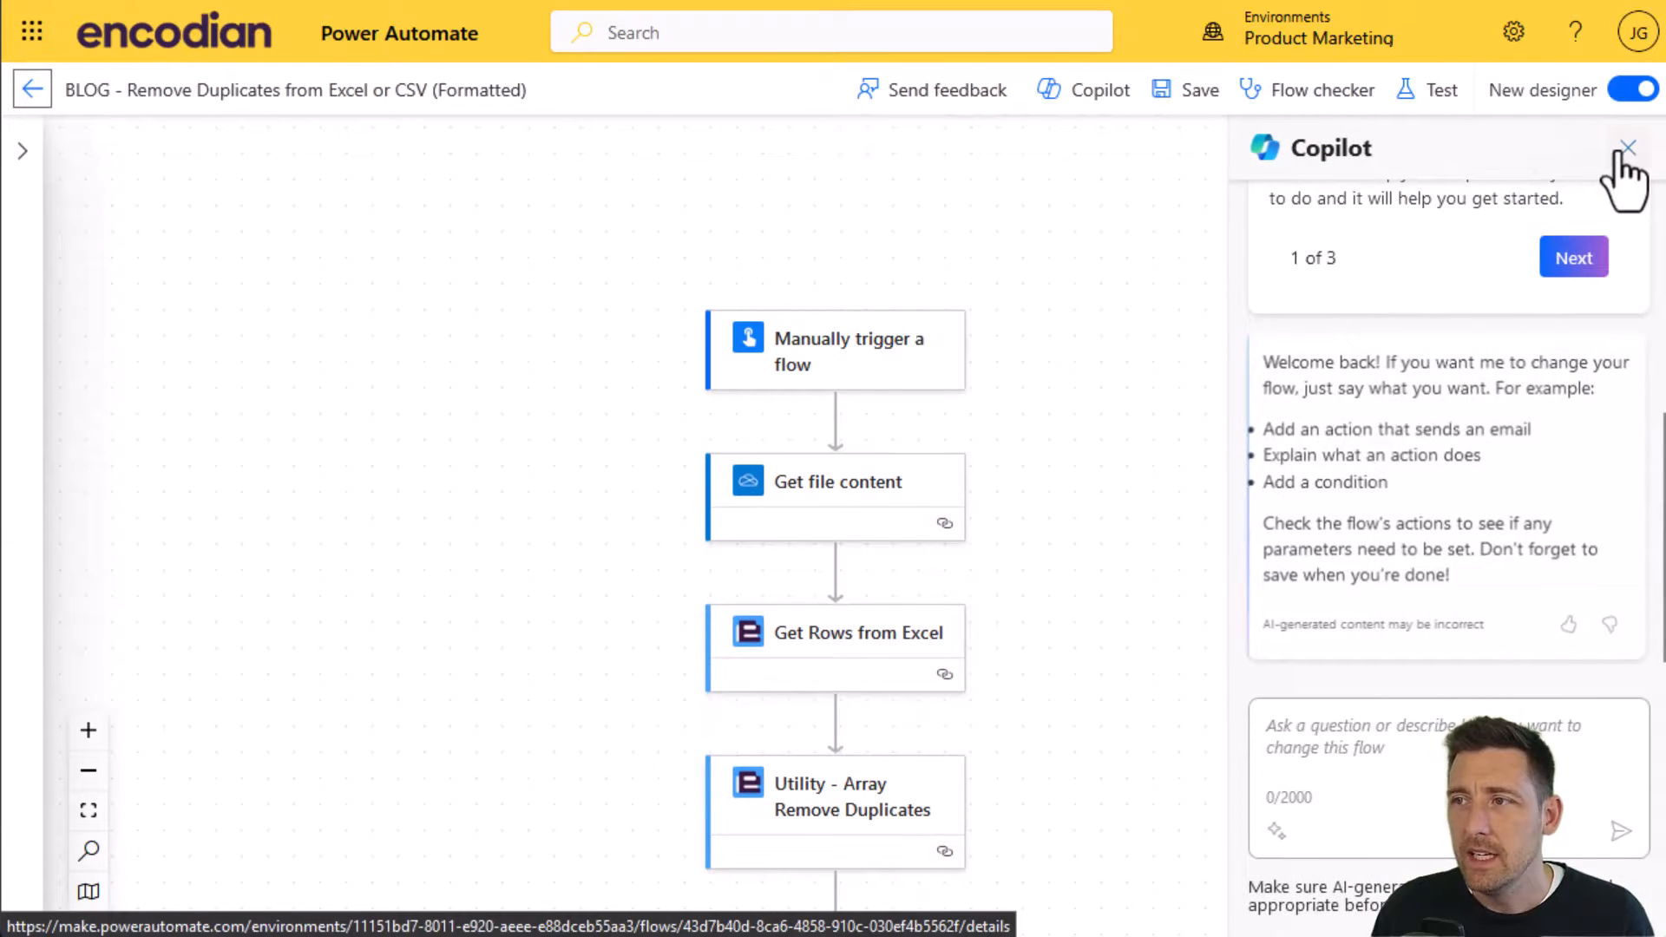
Dismiss Copilot and check that Get file content reads Attendees - Formatted.xlsx.
click(1632, 152)
drag(1054, 468, 1050, 309)
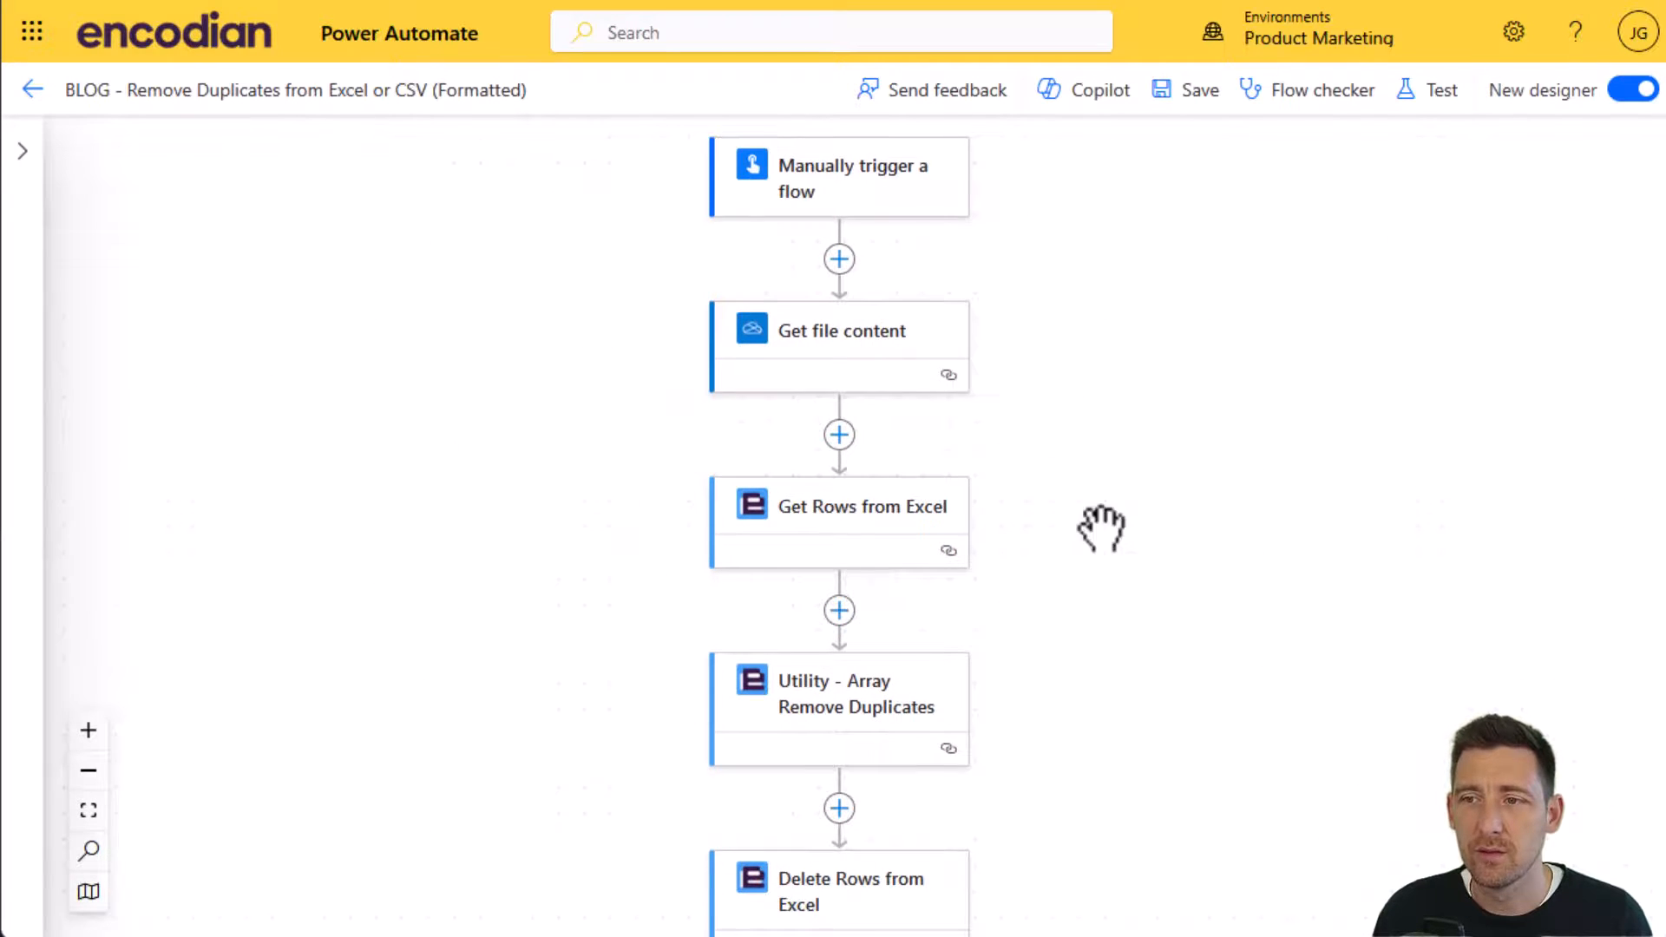
drag(1085, 713, 1094, 561)
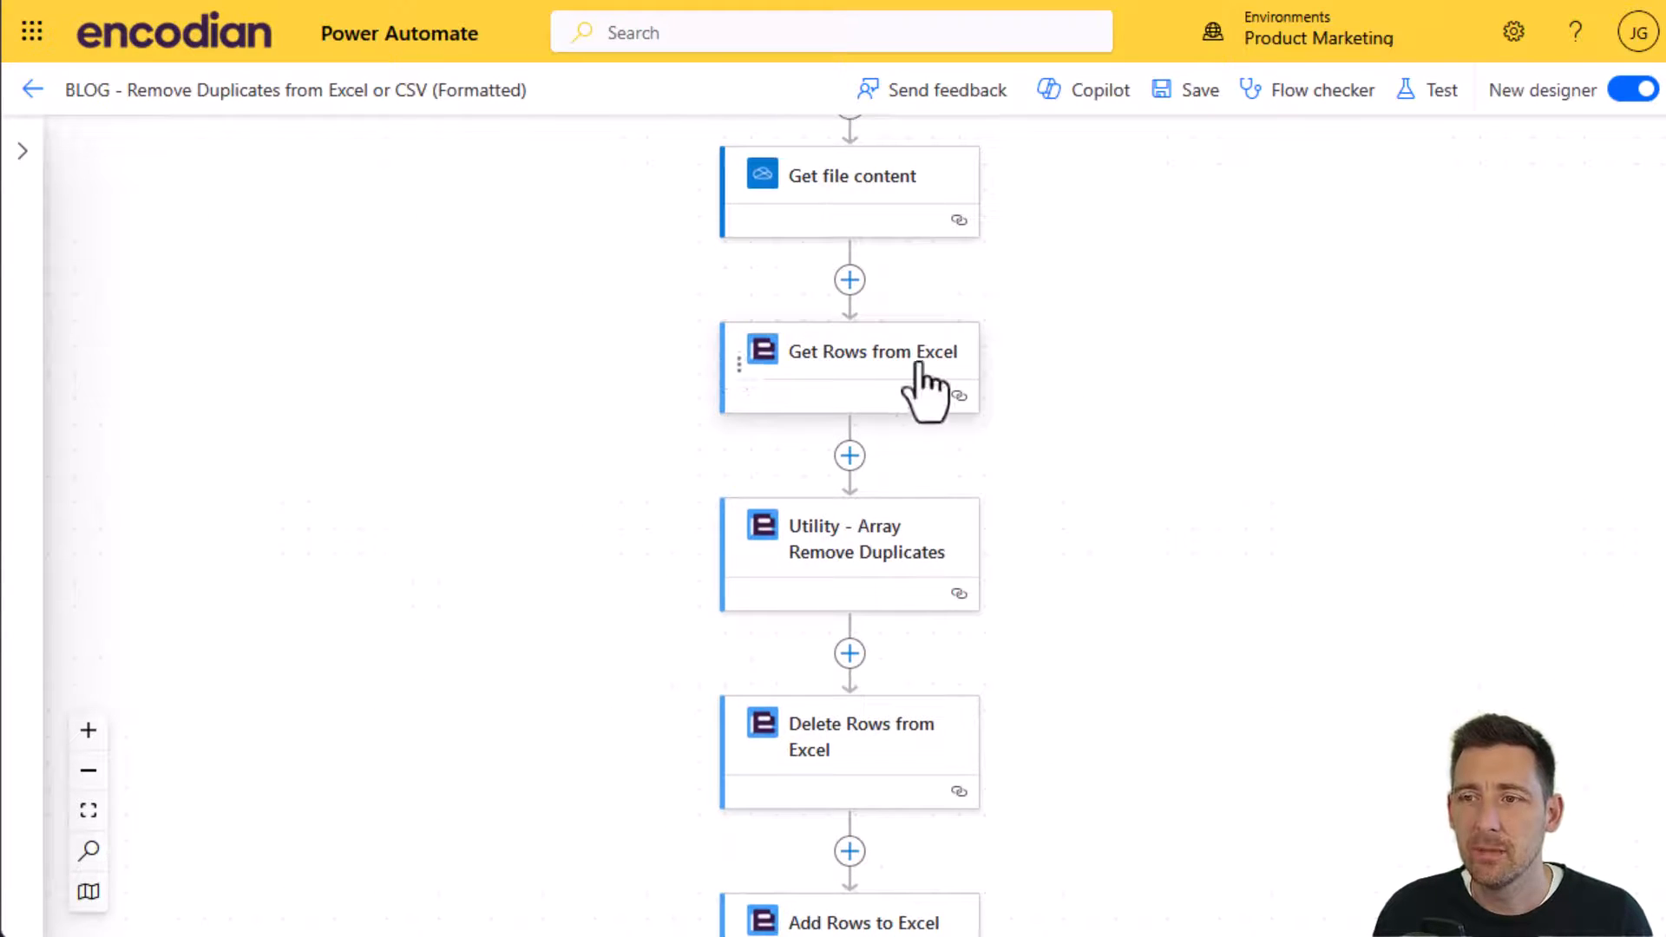
click(889, 196)
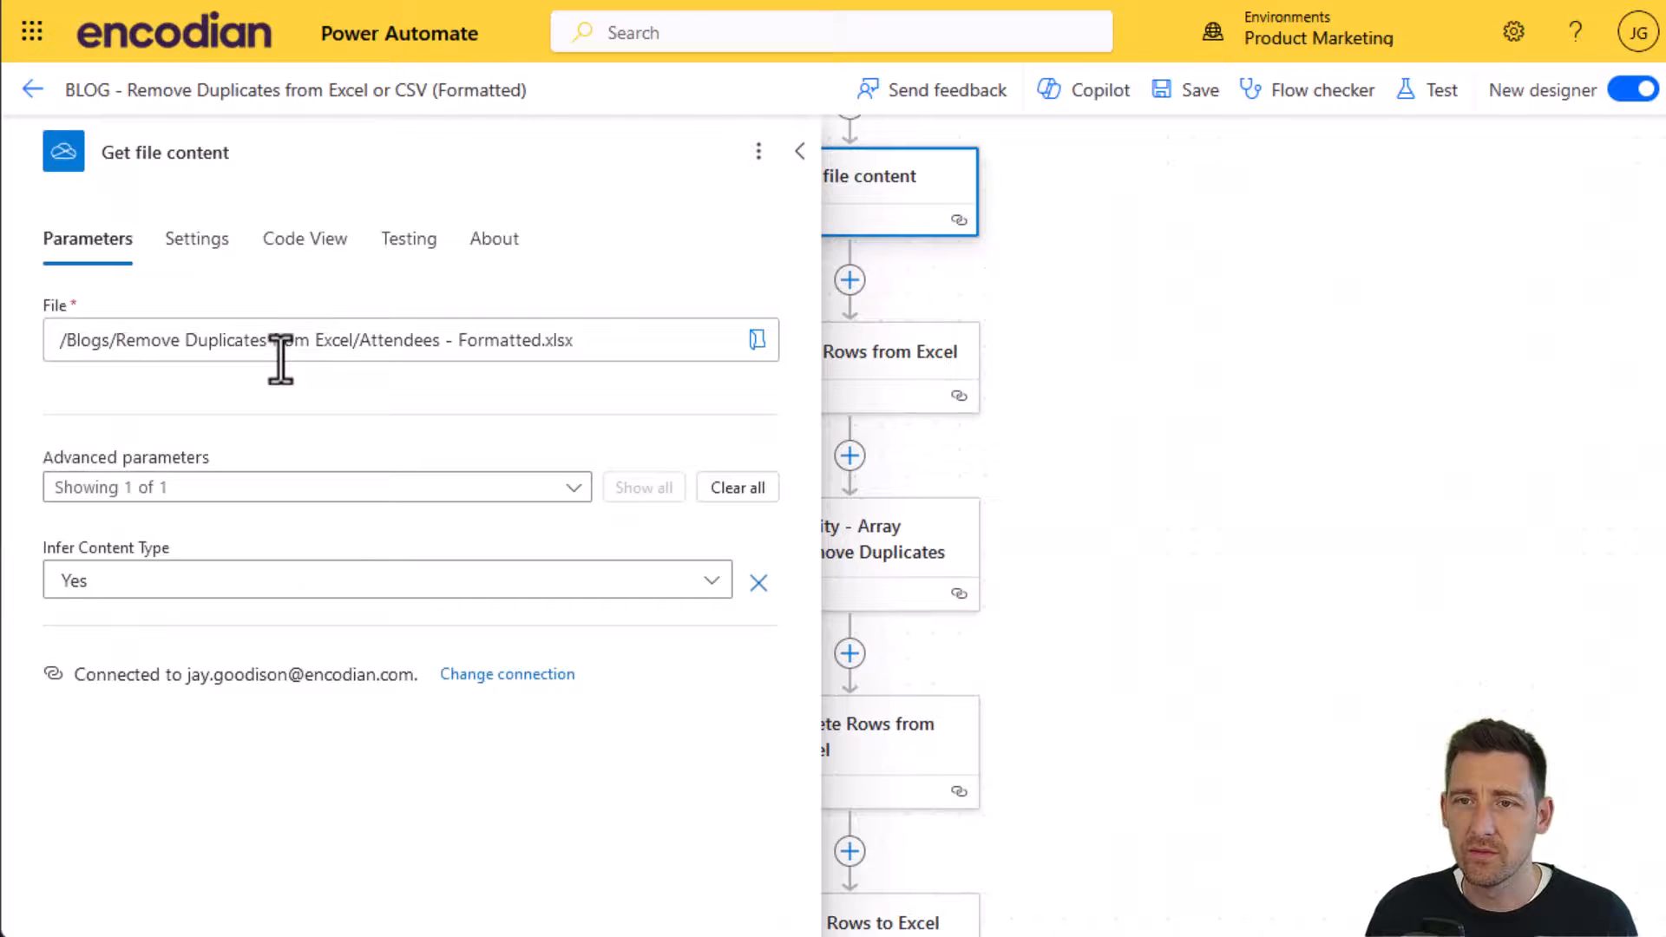
click(1049, 391)
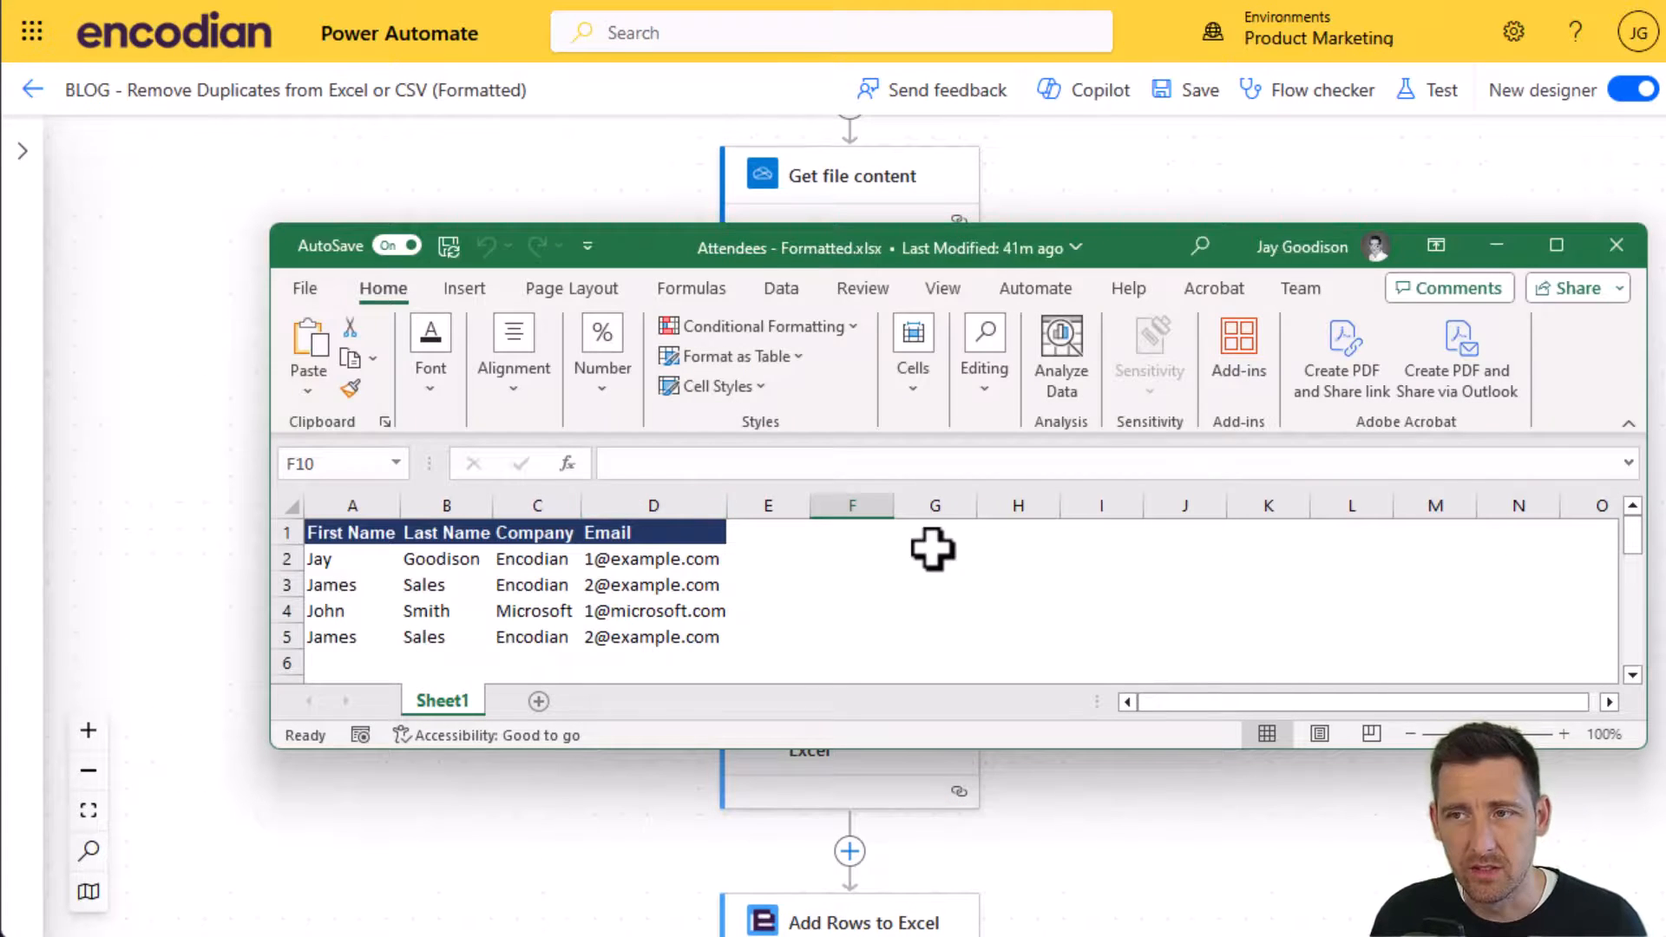
Highlight A1:C4 then B2:D5 to show the duplicate James Sales row, and close the workbook.
mouse_move(351, 533)
mouse_down()
mouse_move(658, 636)
mouse_move(404, 566)
mouse_up()
click(832, 623)
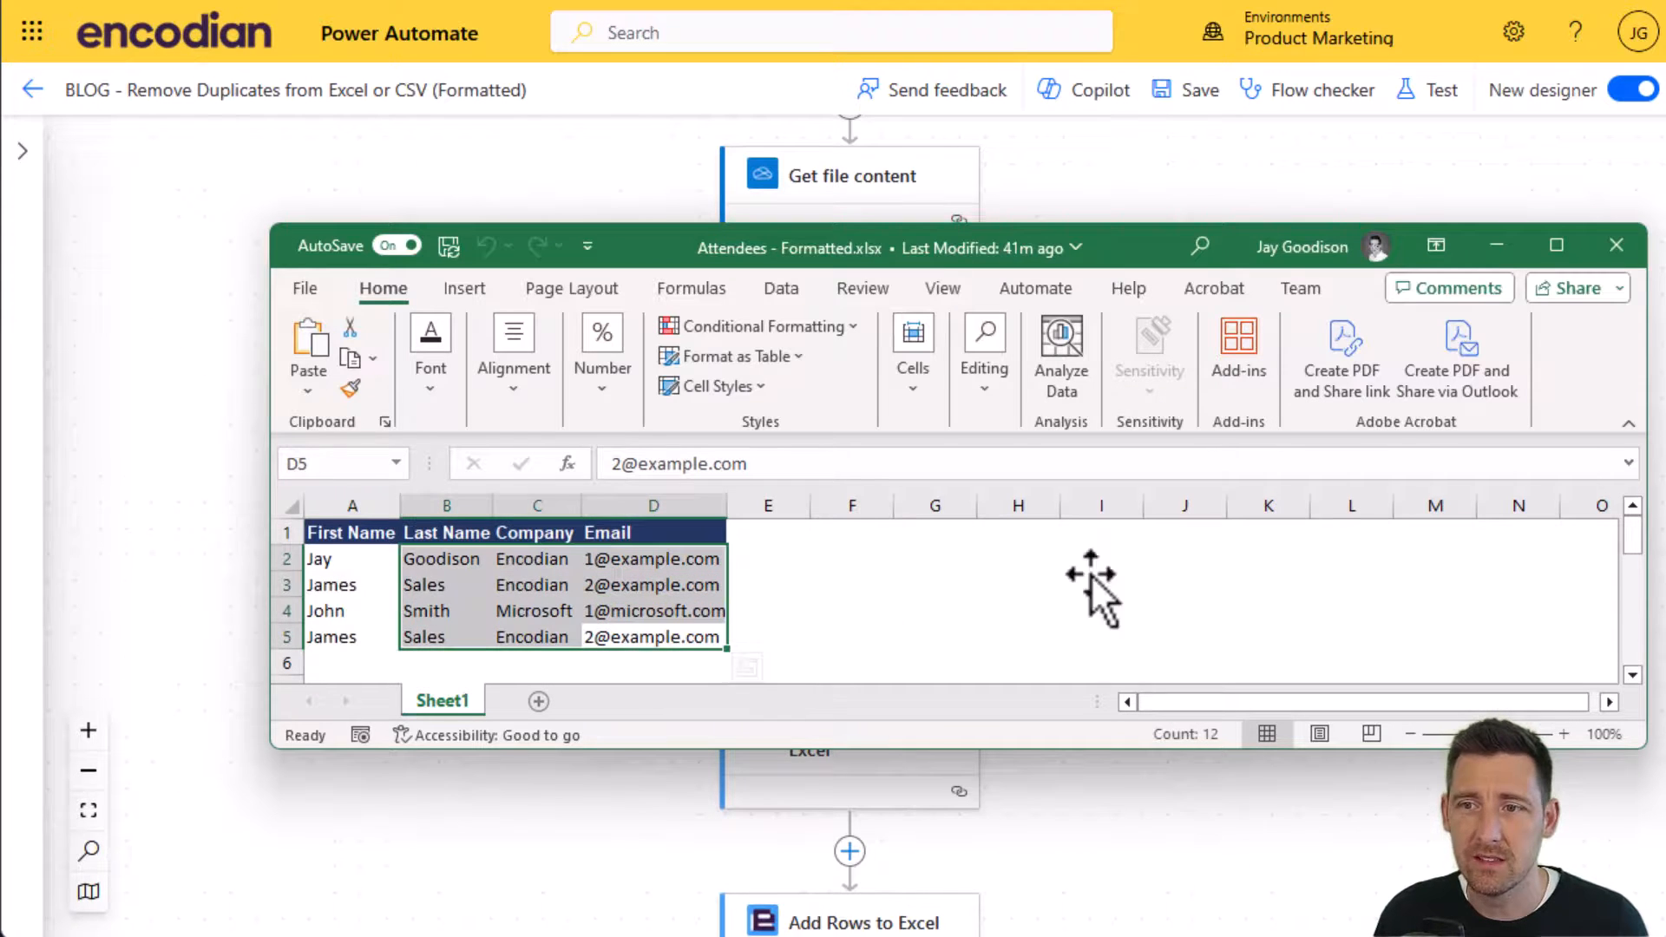
click(1618, 245)
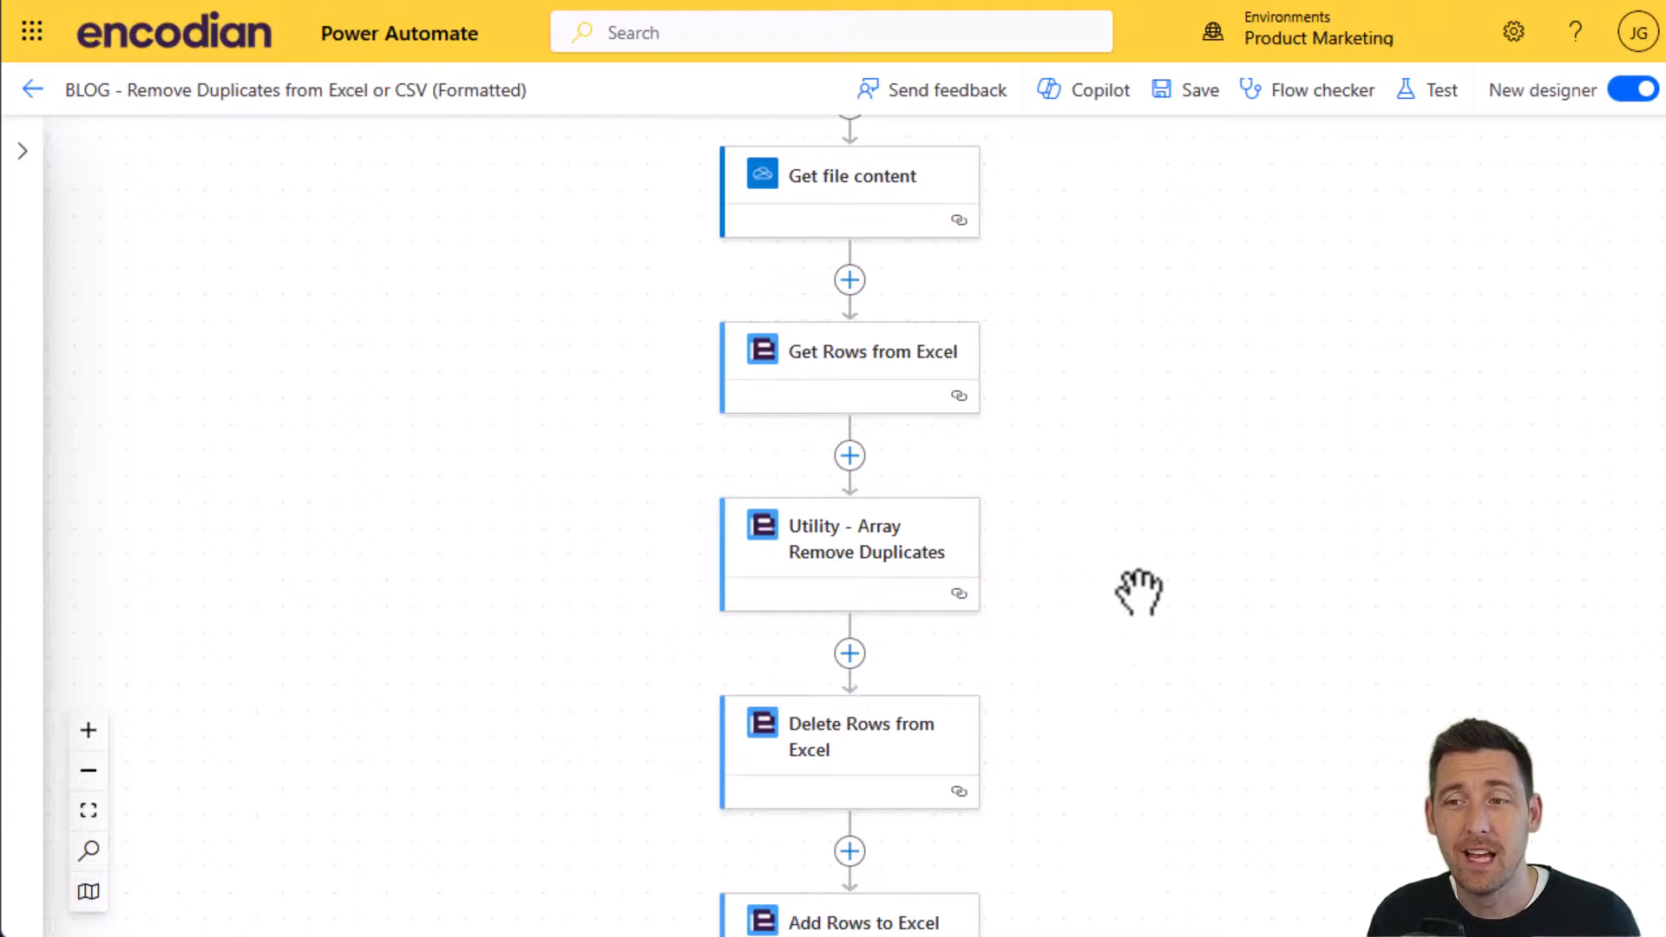
scroll(1140, 592, down, 3)
scroll(1140, 592, down, 3)
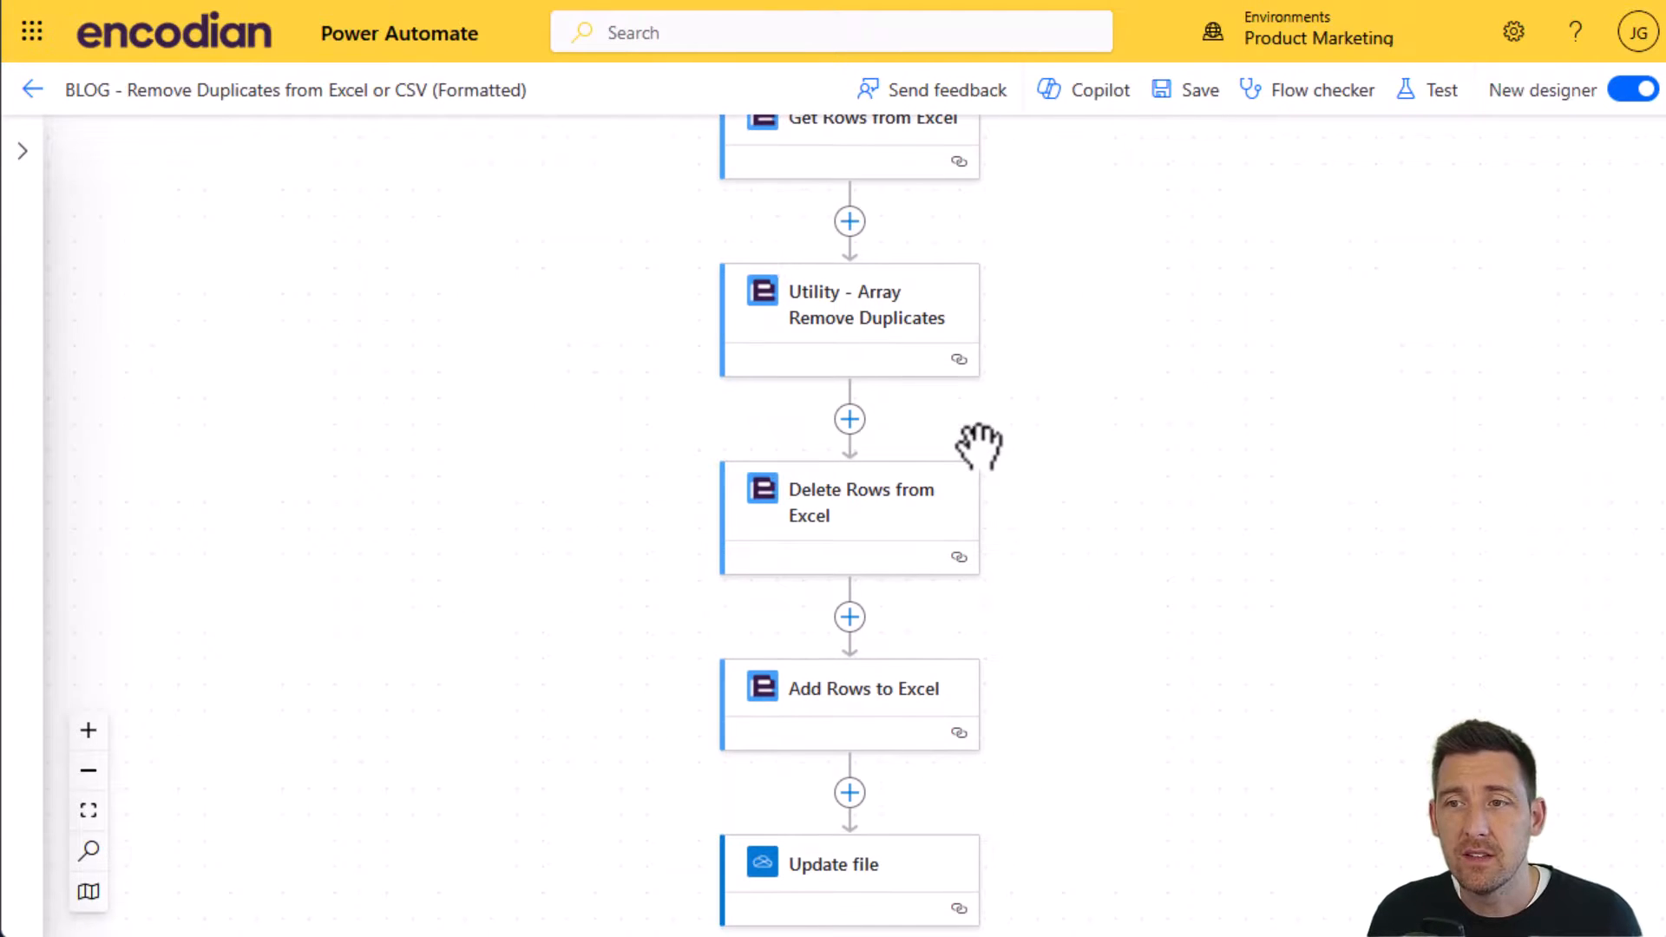
Inspect the Delete Rows (starting at row 2), Add Rows to Excel and Update file step settings.
click(870, 534)
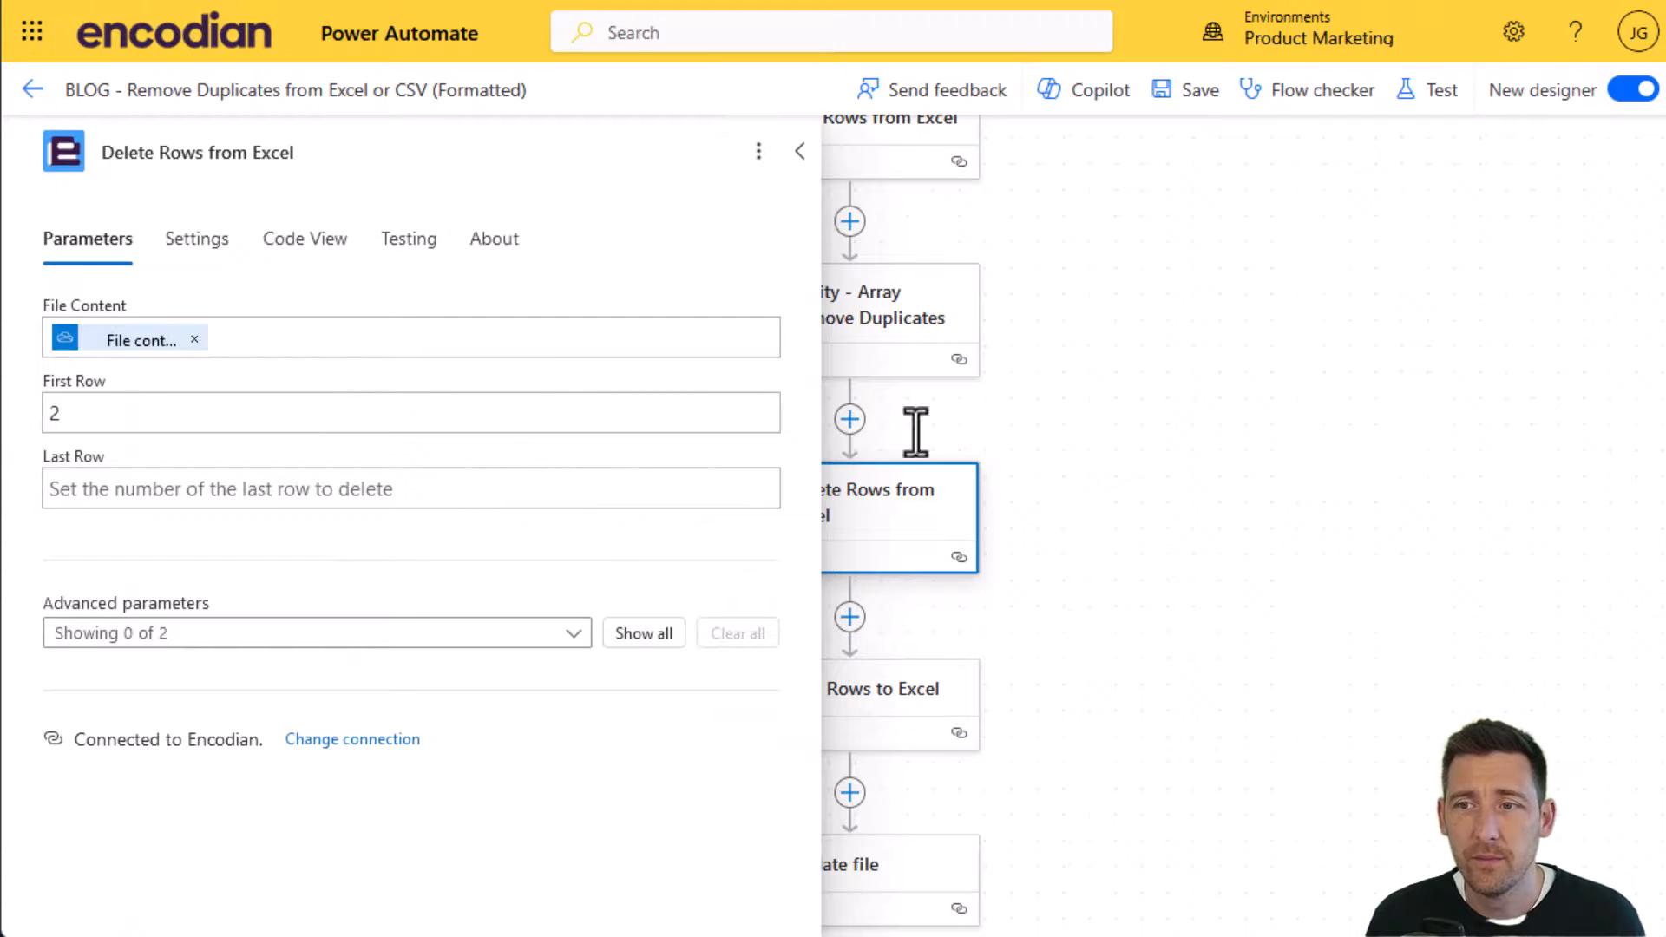
mouse_move(1231, 463)
mouse_down()
mouse_move(1356, 515)
mouse_move(1367, 536)
mouse_up()
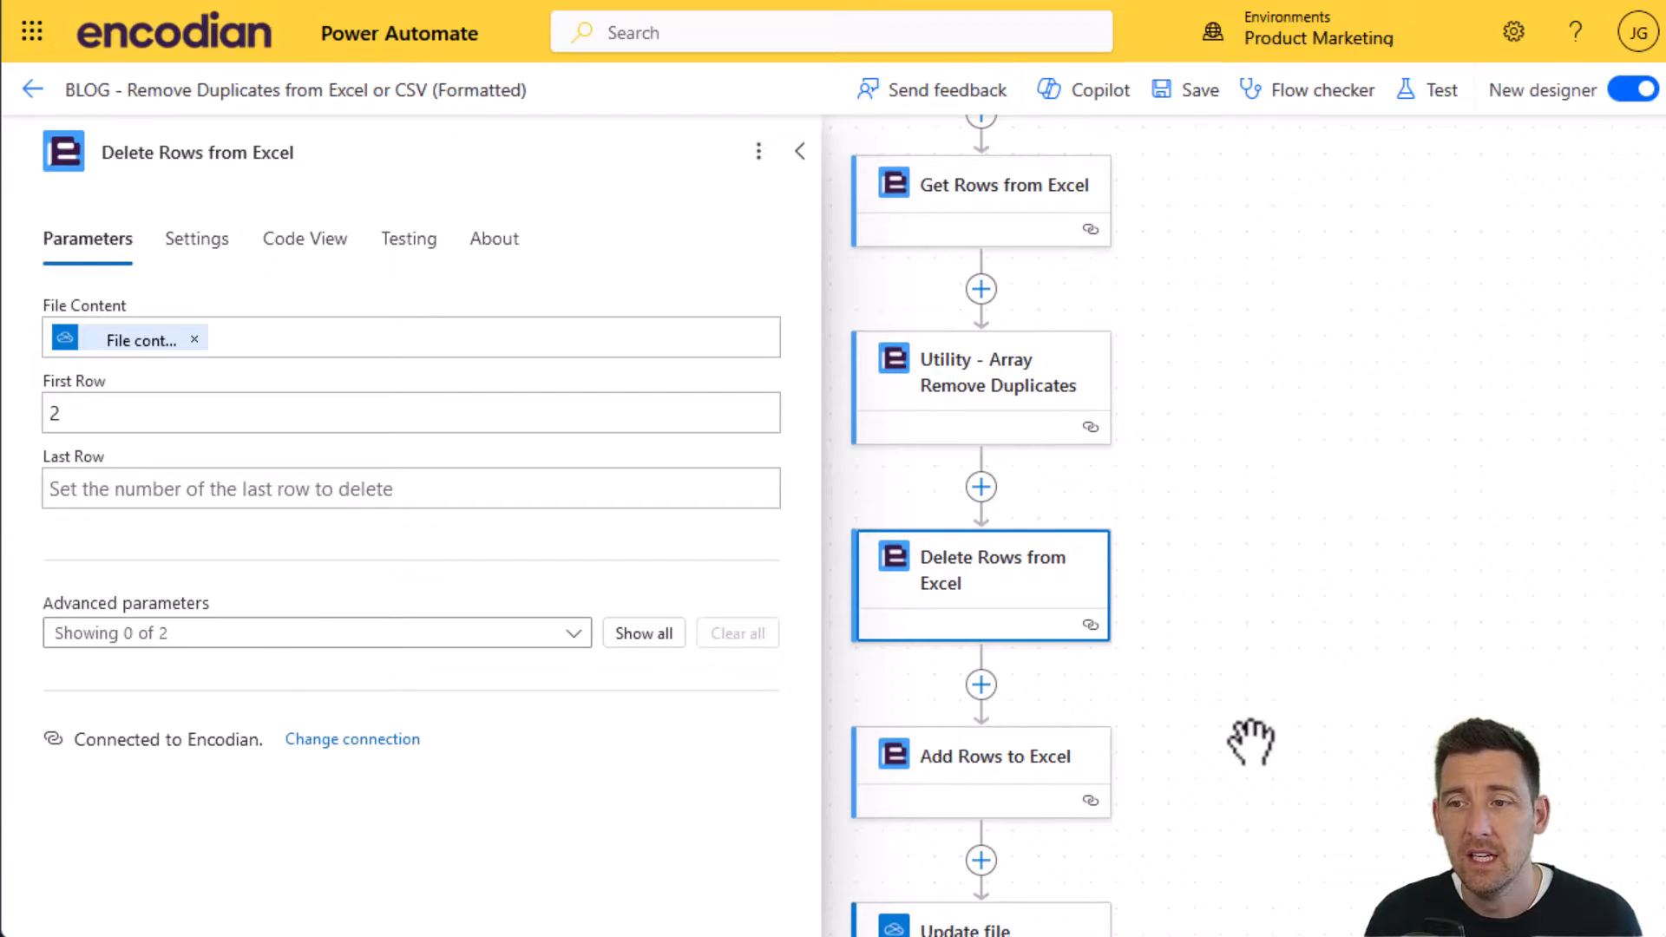
click(1002, 796)
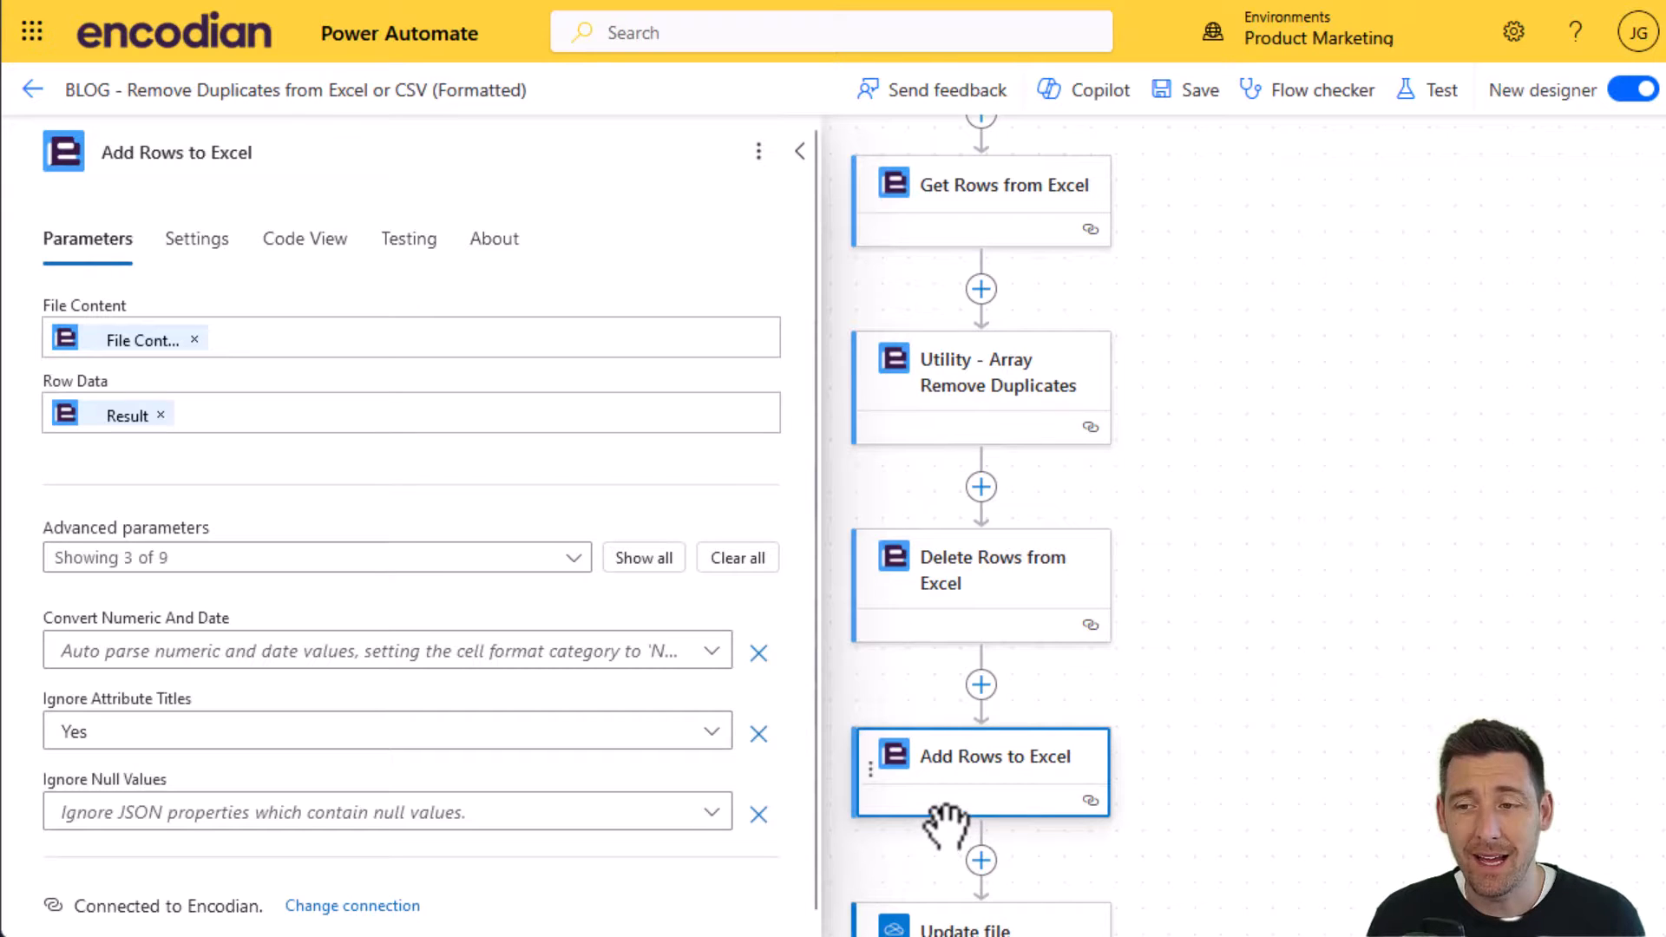
drag(1333, 768, 1316, 452)
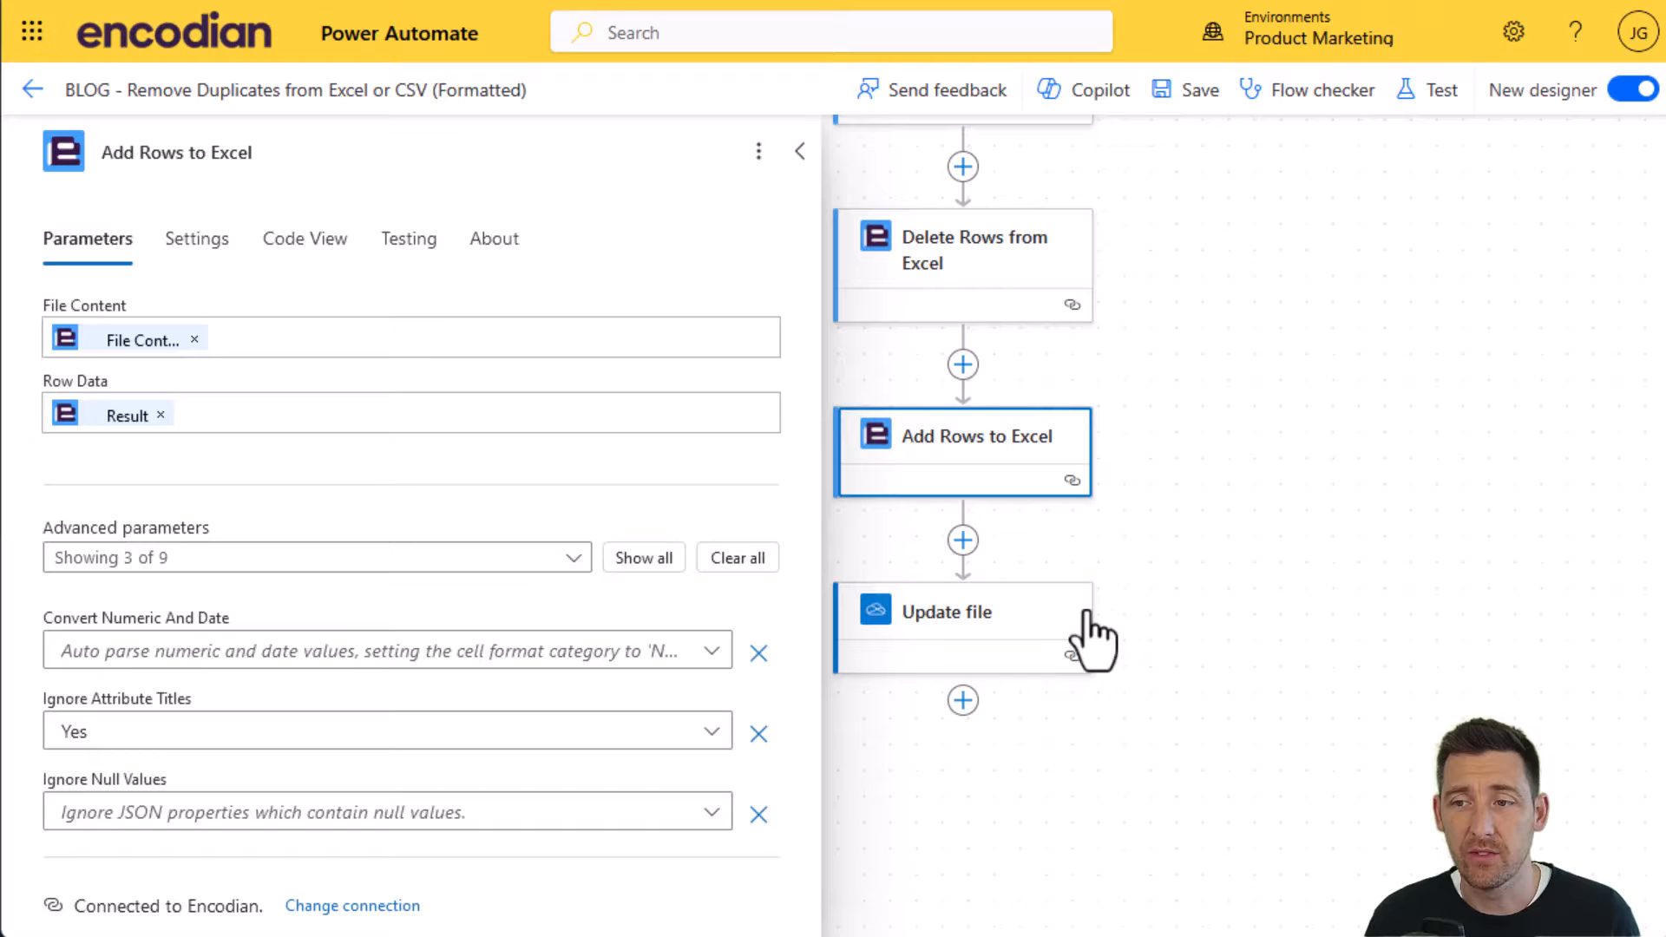
click(982, 618)
View the flow's earlier successful run from the 28-day run history, then return to details.
click(33, 90)
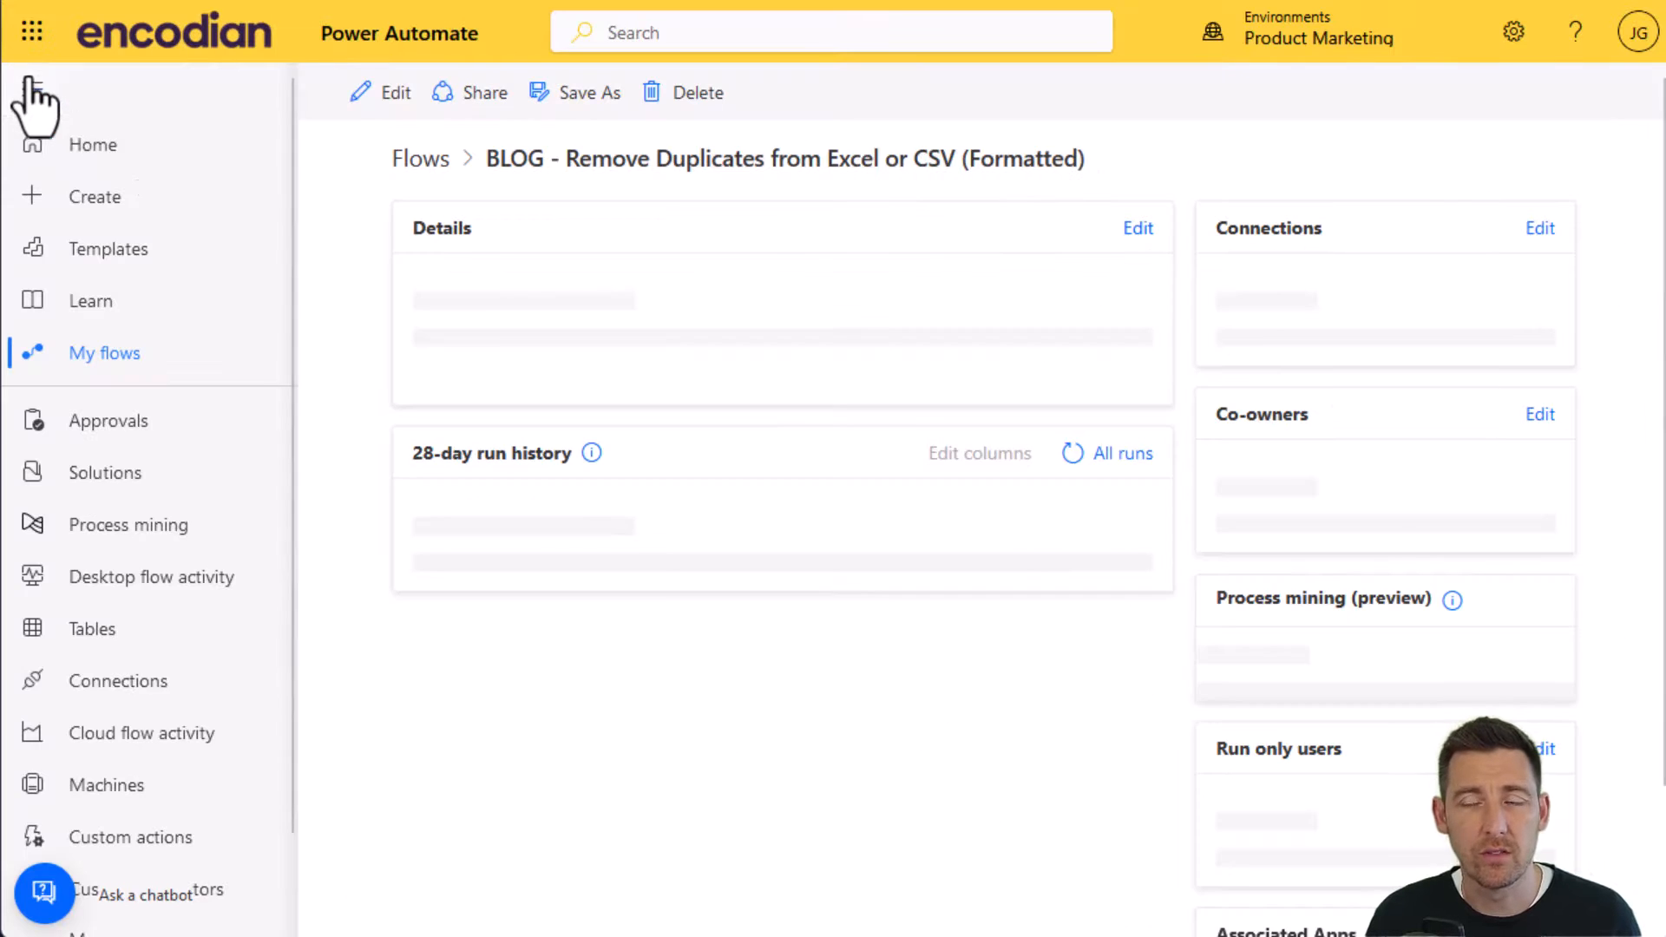
click(559, 899)
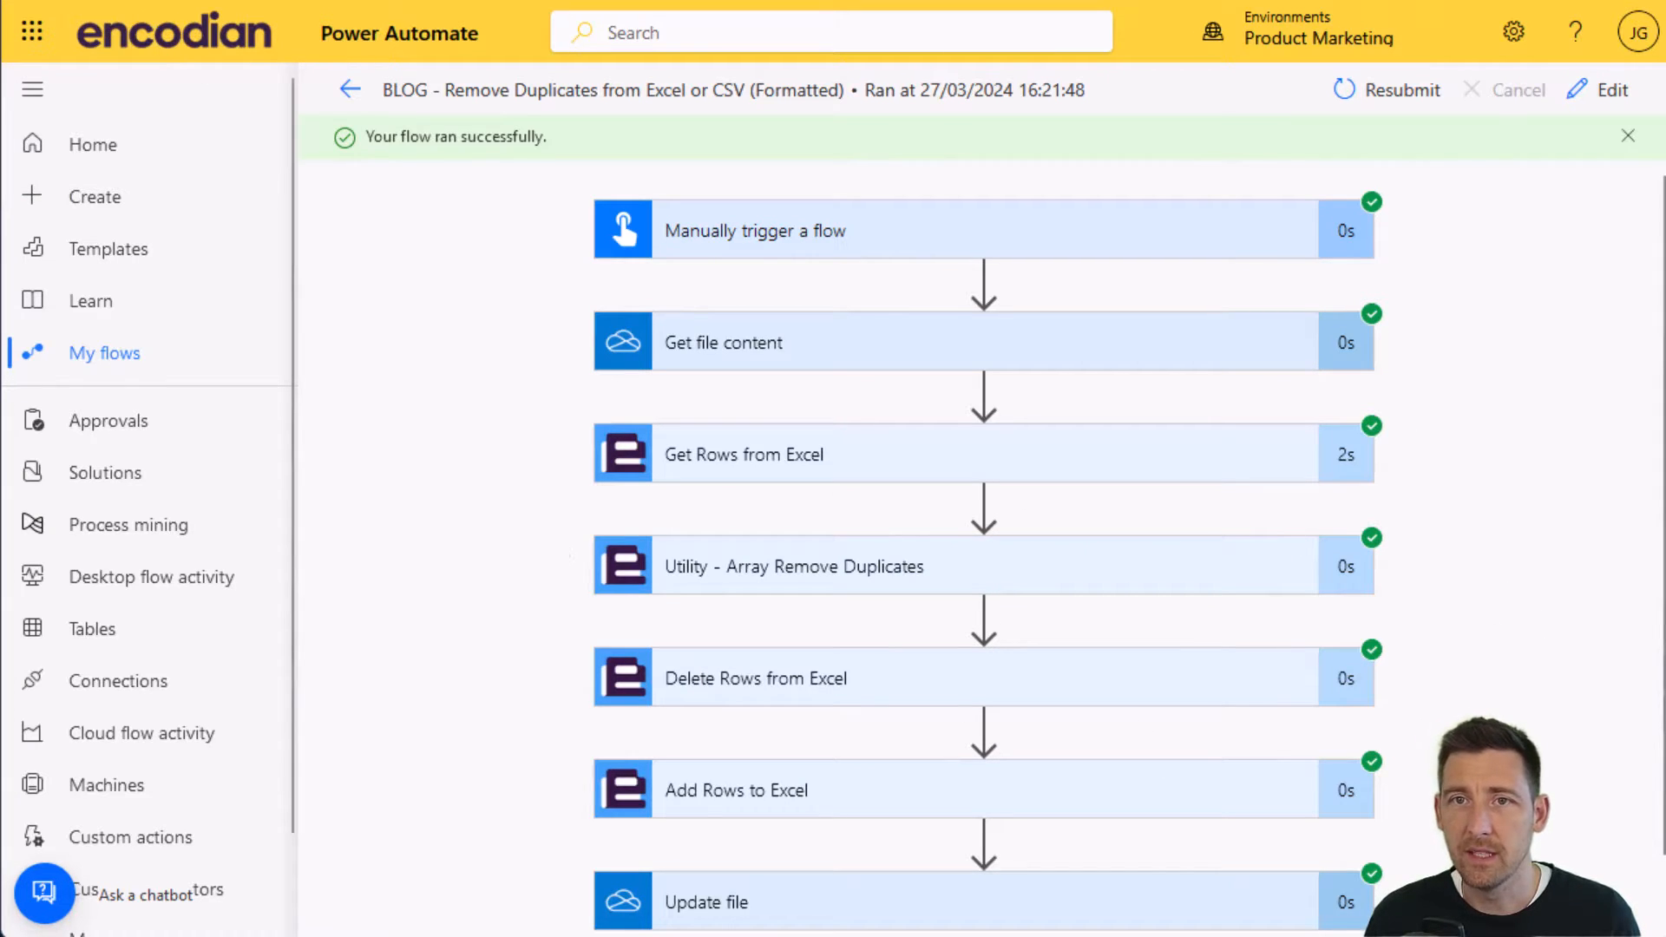
key(alt+Left)
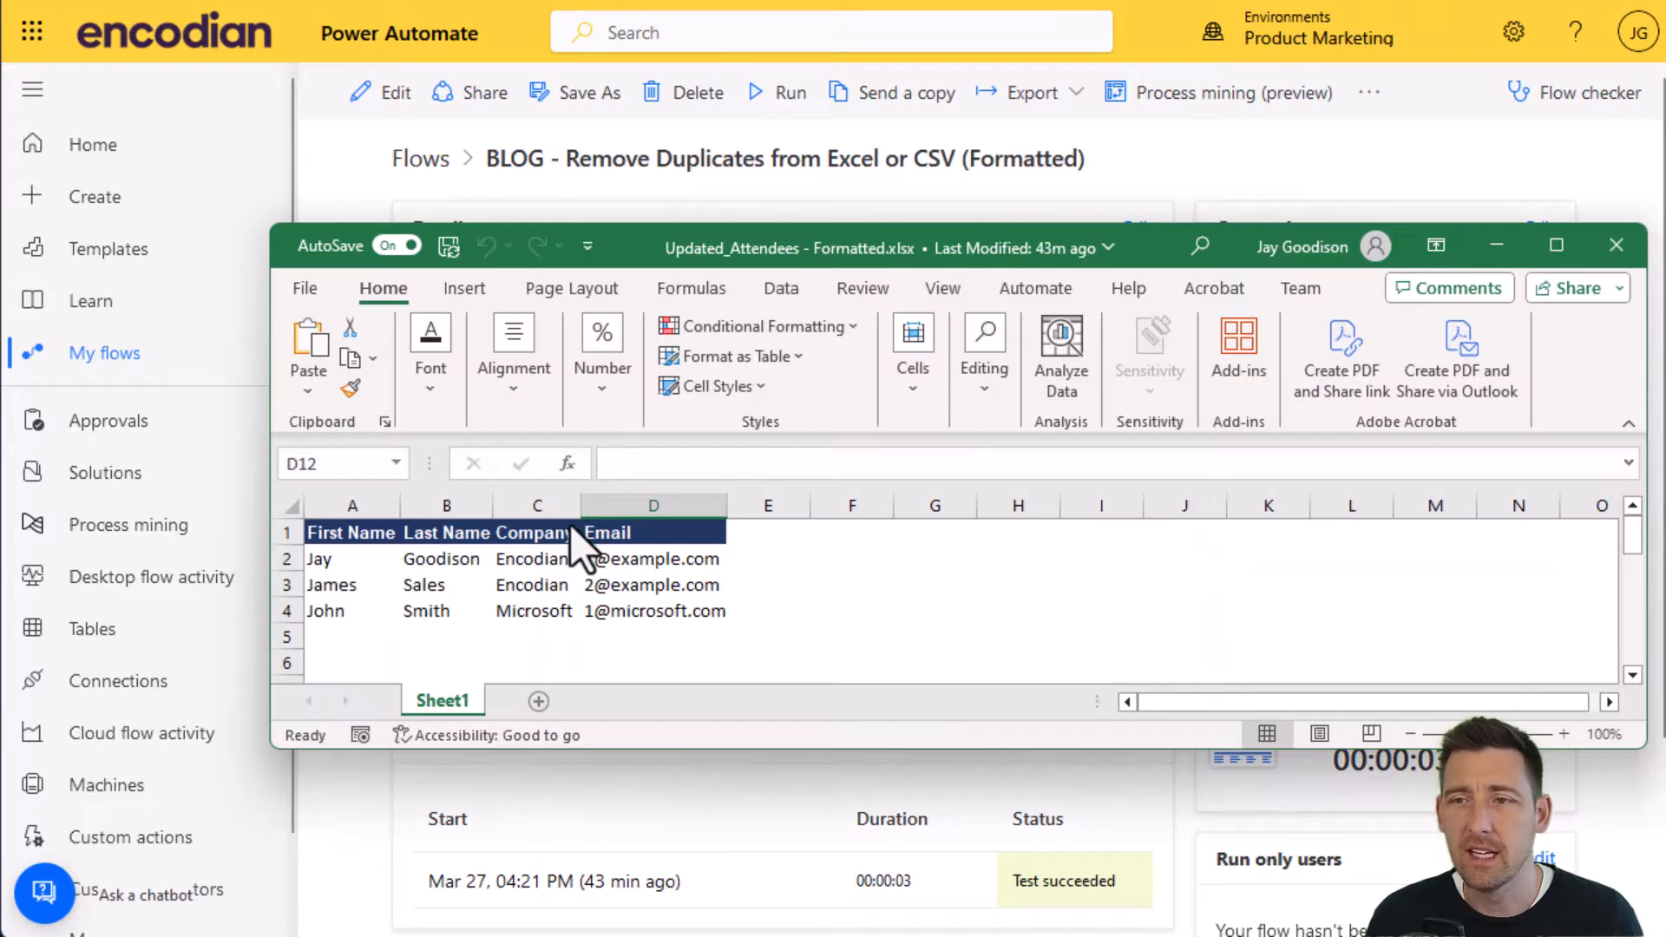
Highlight A1:D4 showing three unique attendees with the dark header intact, then deselect.
drag(320, 559, 677, 610)
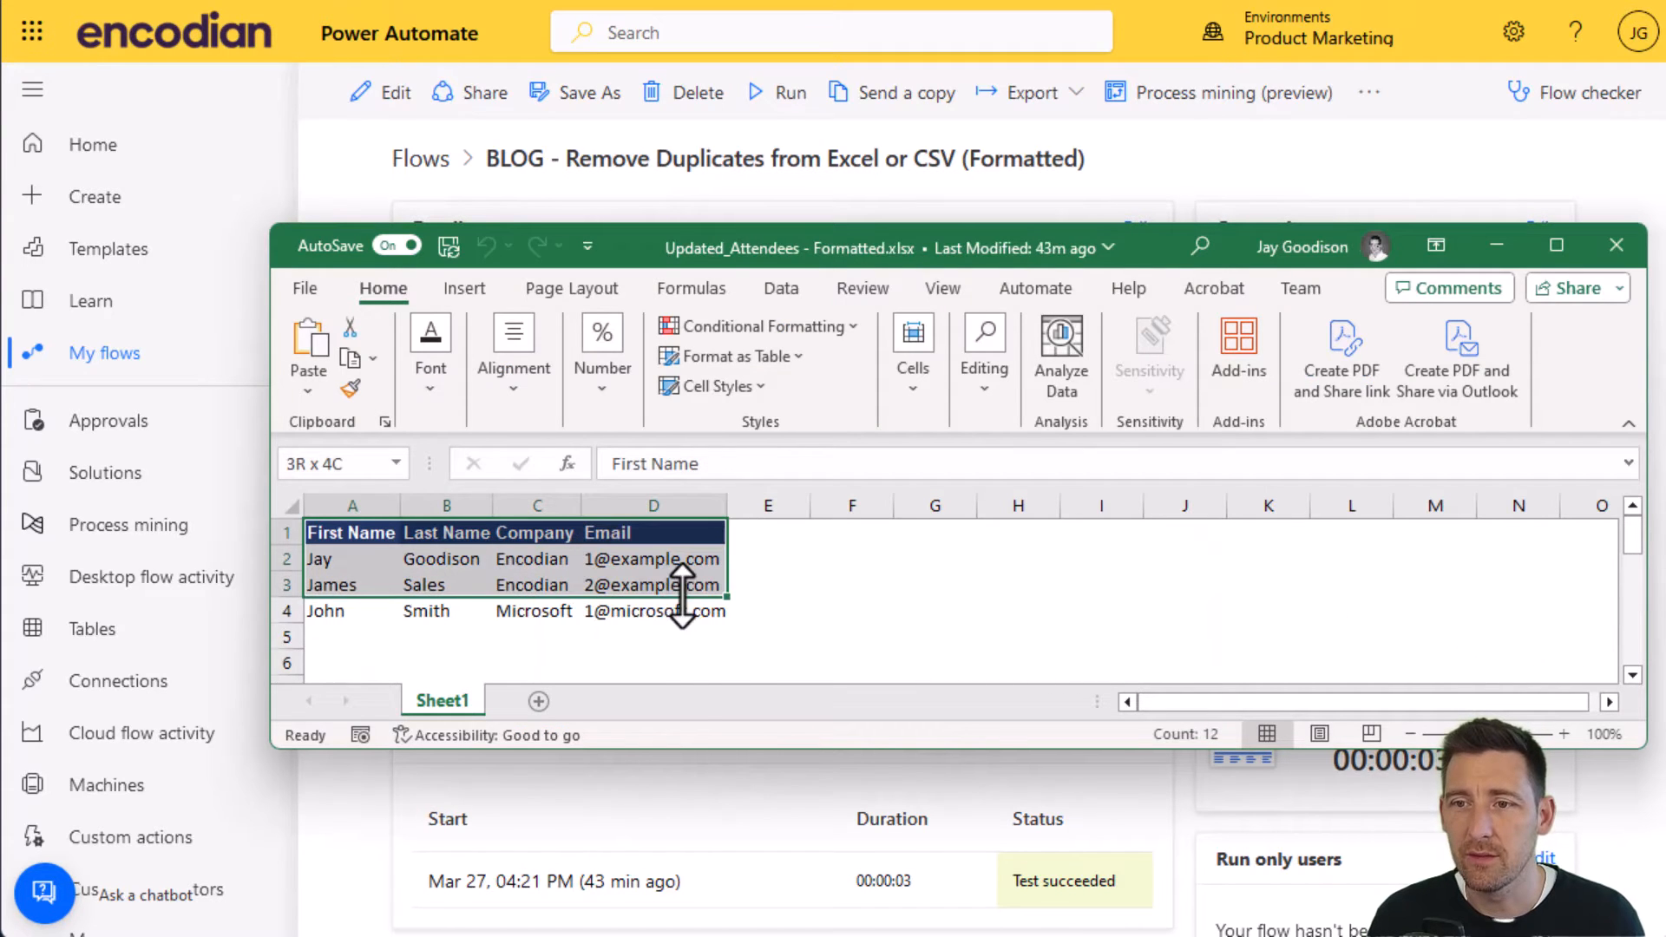
click(950, 651)
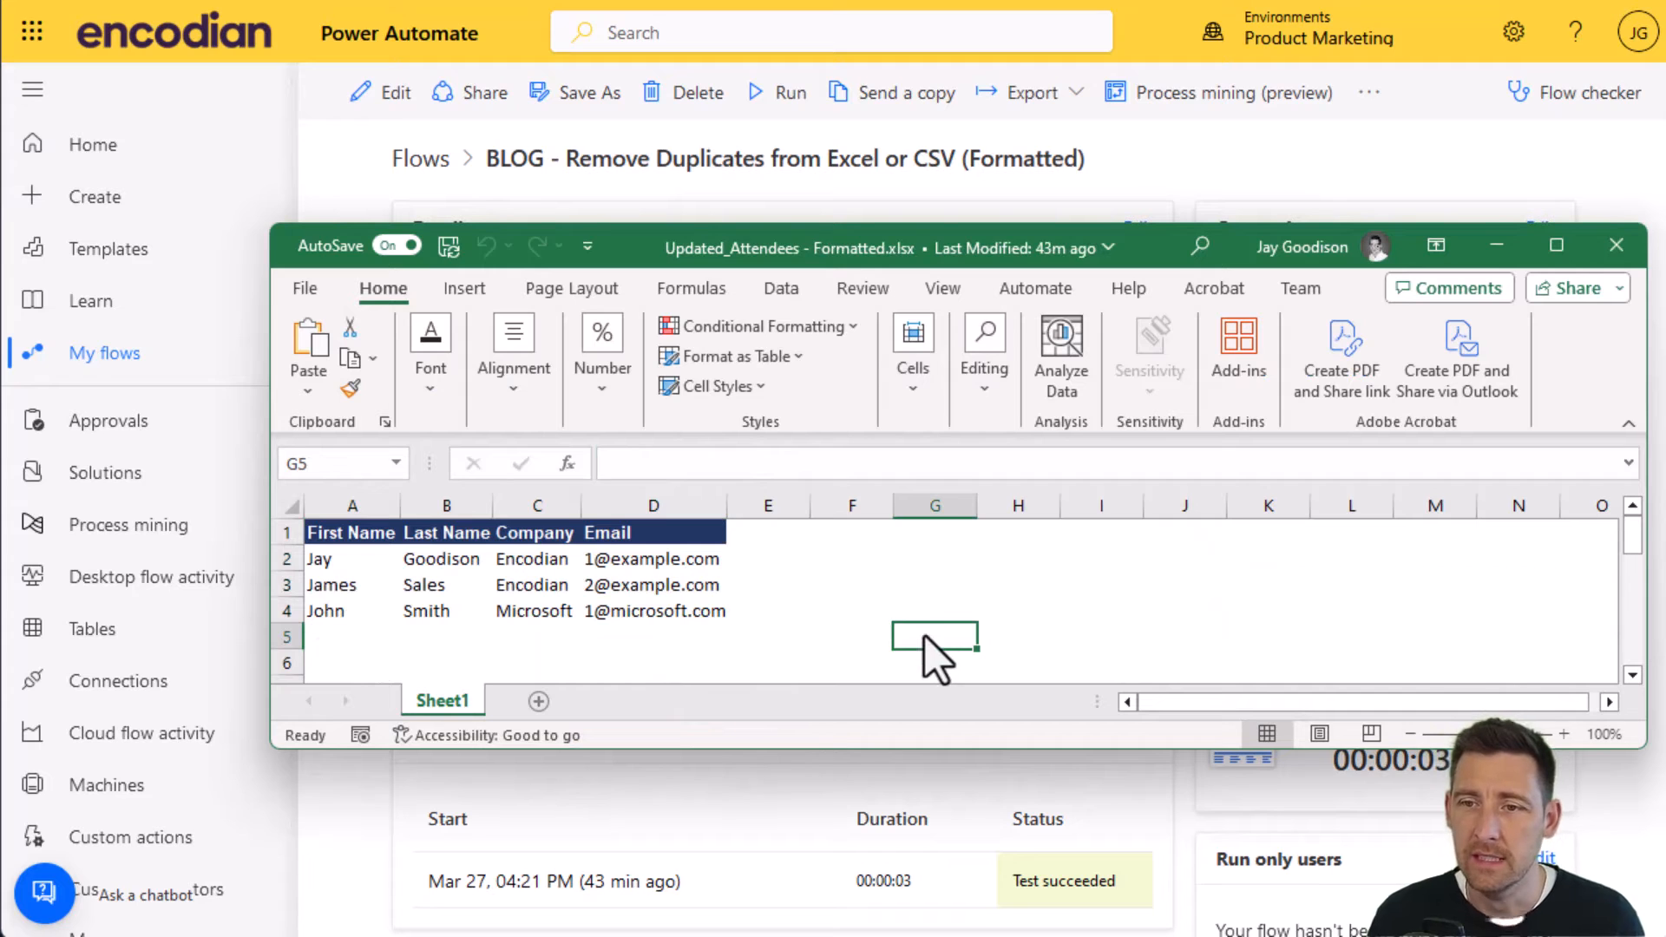